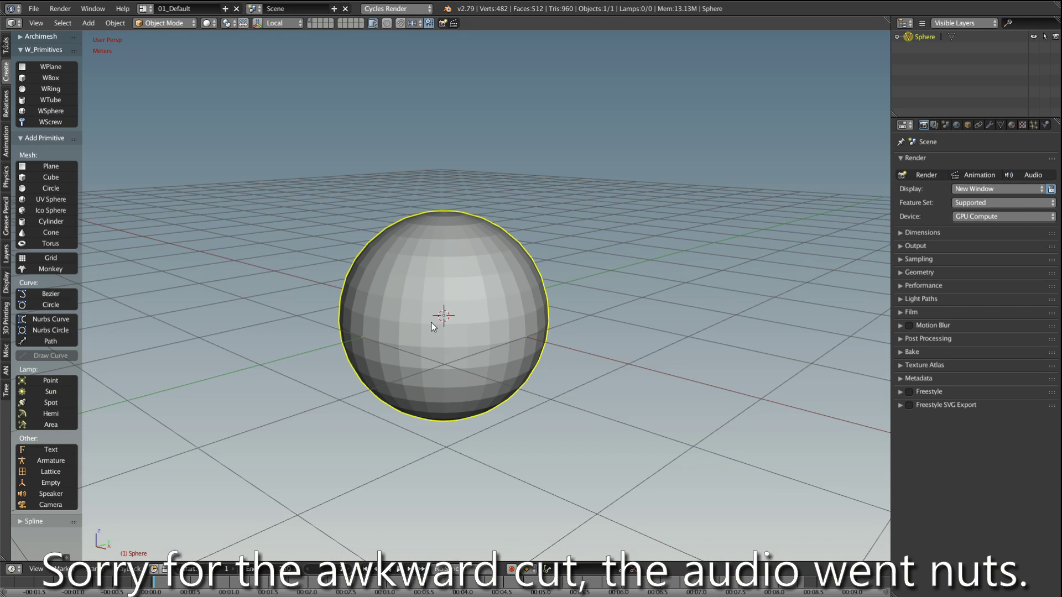
pyautogui.moveTo(430, 322); pyautogui.dragTo(456, 304, button='middle')
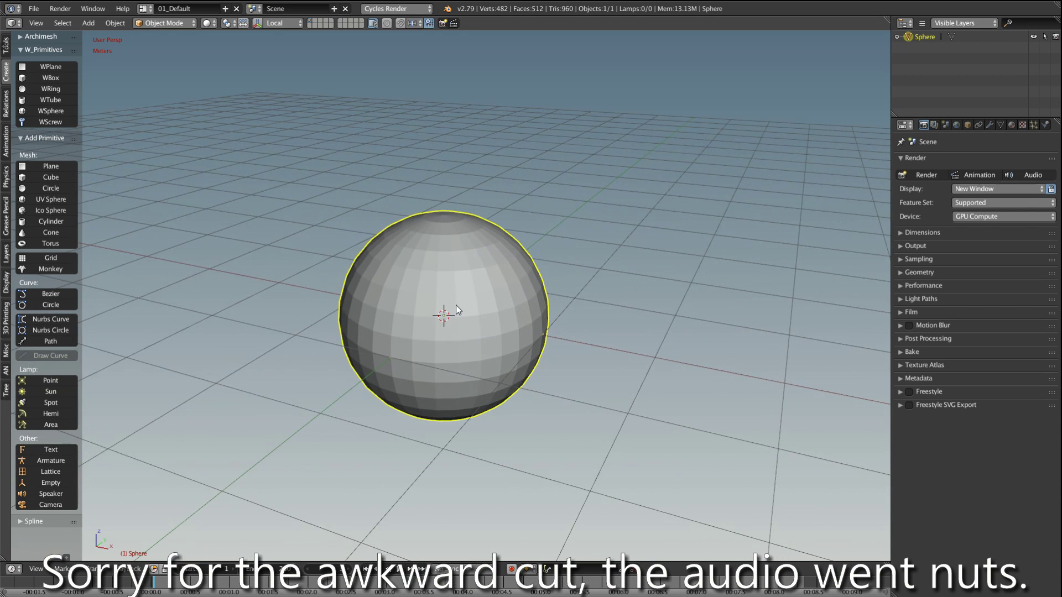
pyautogui.scroll(2, 519, 320)
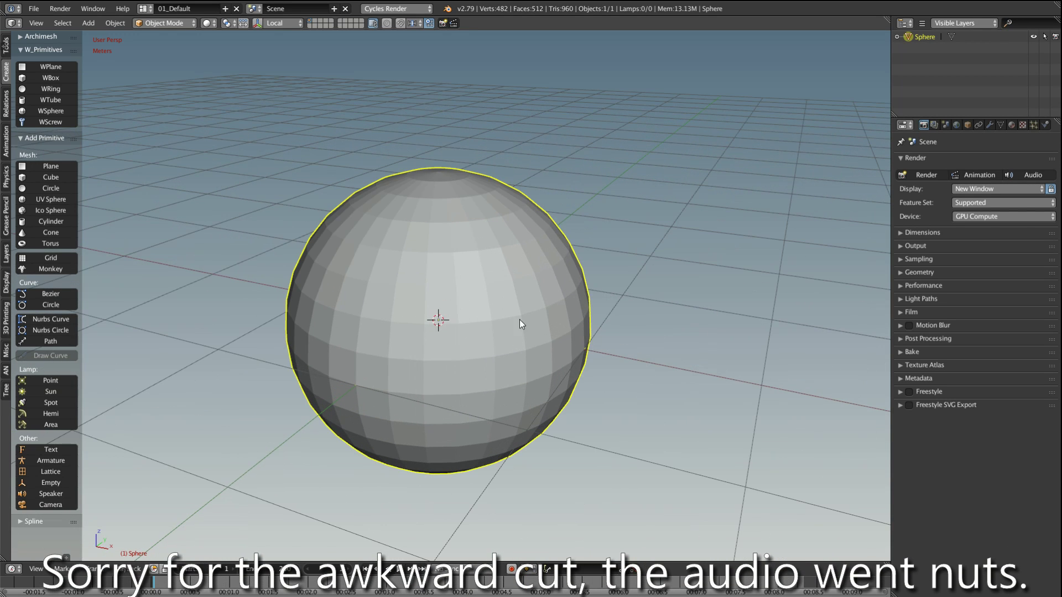
pyautogui.click(91, 24)
pyautogui.moveTo(102, 37)
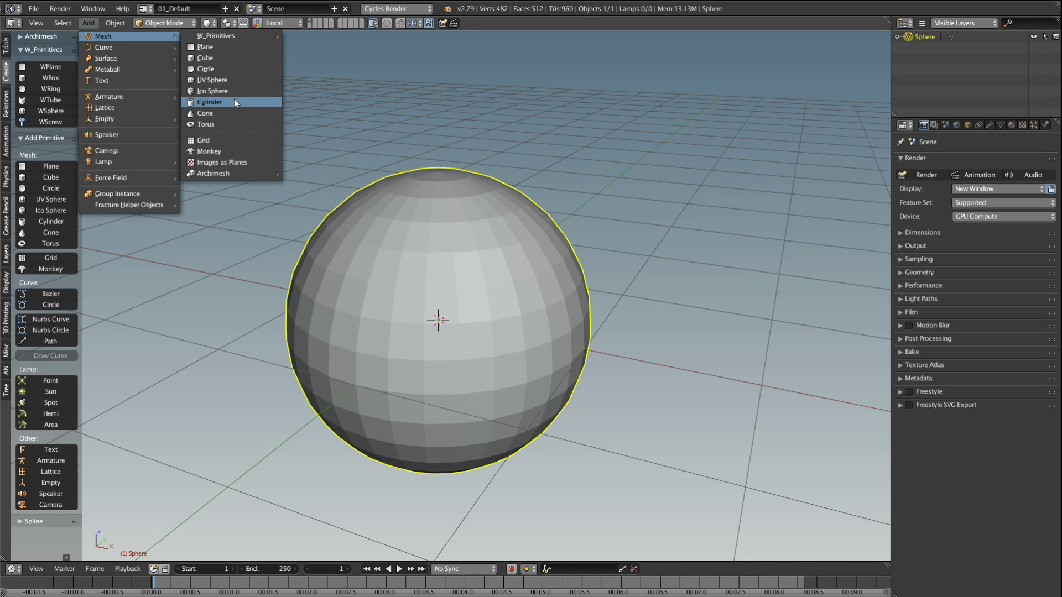
pyautogui.hotkey('shift', 'a')
pyautogui.moveTo(480, 274)
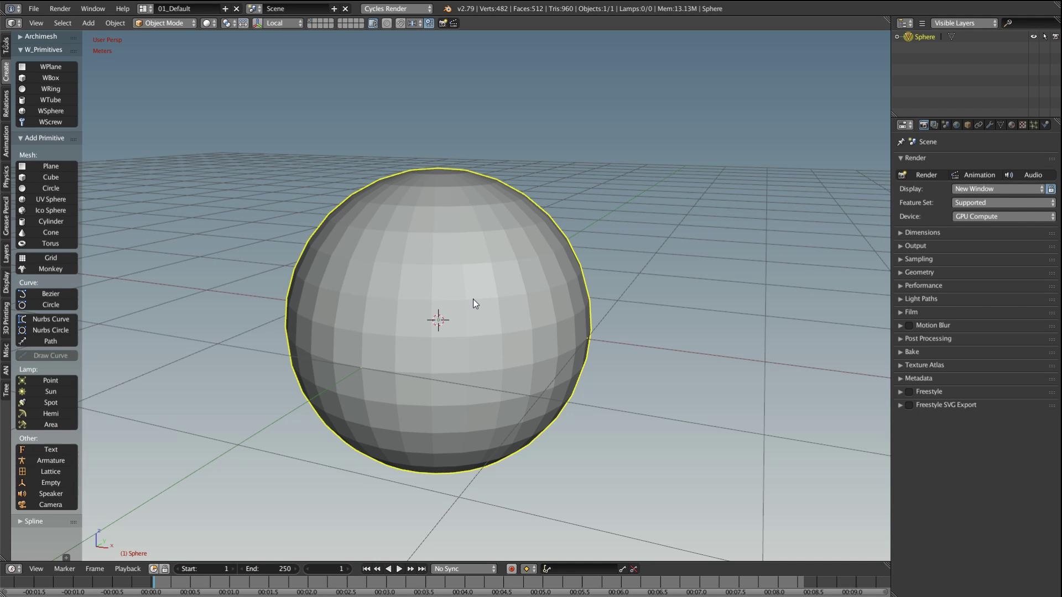
pyautogui.moveTo(473, 299); pyautogui.dragTo(387, 368, button='middle')
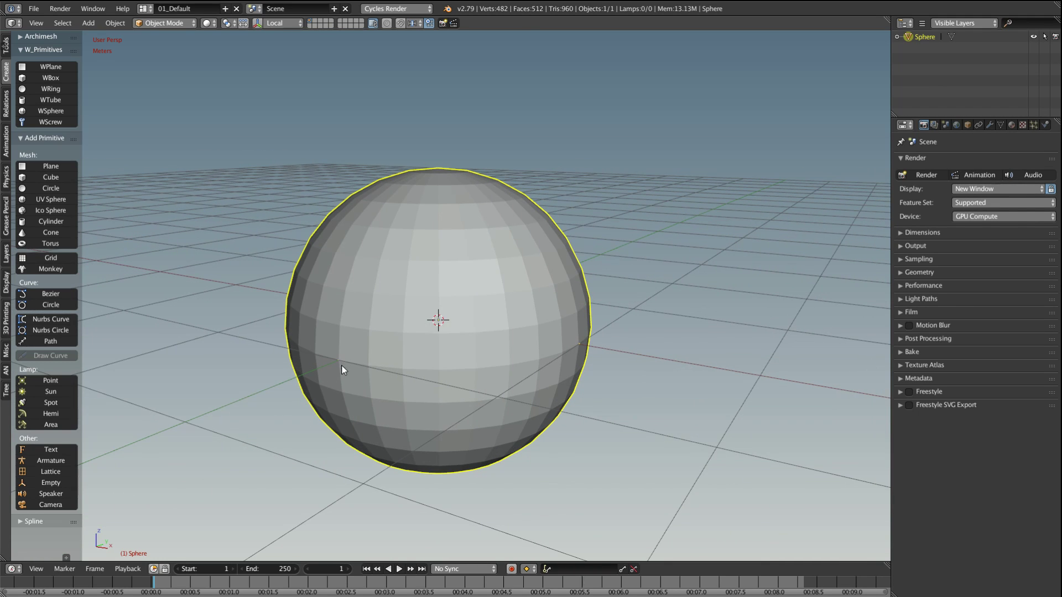
# Step: Reveal the new UV sphere's creation settings and set it to 17 segments, 11 rings and a size of 96 cm
pyautogui.moveTo(81, 537); pyautogui.dragTo(78, 297)
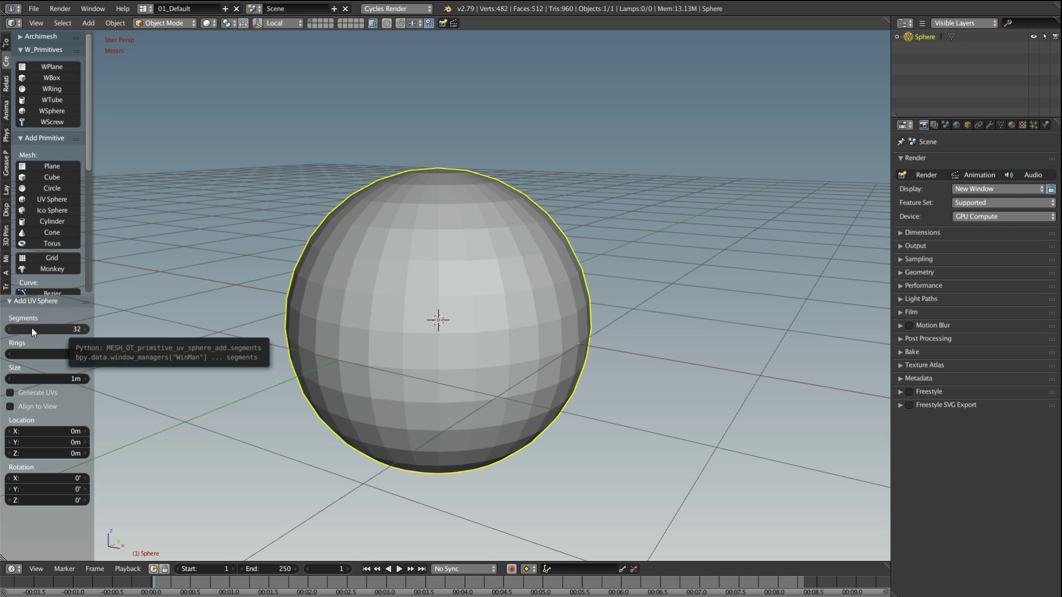
pyautogui.keyDown('ctrl'); pyautogui.scroll(-15, 65, 328); pyautogui.keyUp('ctrl')
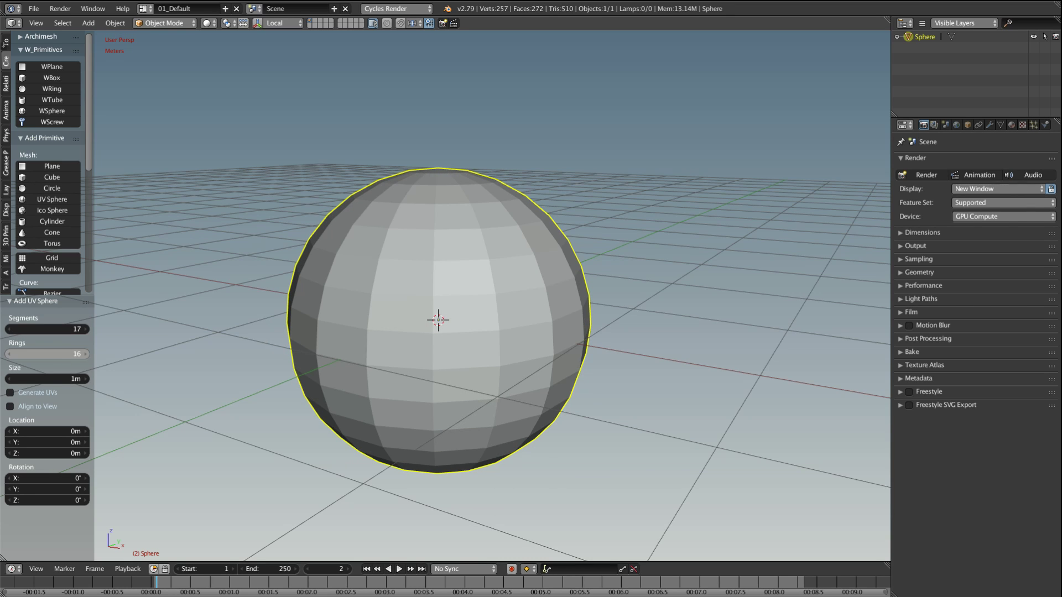
pyautogui.keyDown('ctrl'); pyautogui.scroll(-5, 60, 354); pyautogui.keyUp('ctrl')
pyautogui.moveTo(71, 380)
pyautogui.mouseDown()
pyautogui.moveTo(91, 381)
pyautogui.moveTo(73, 381)
pyautogui.mouseUp()
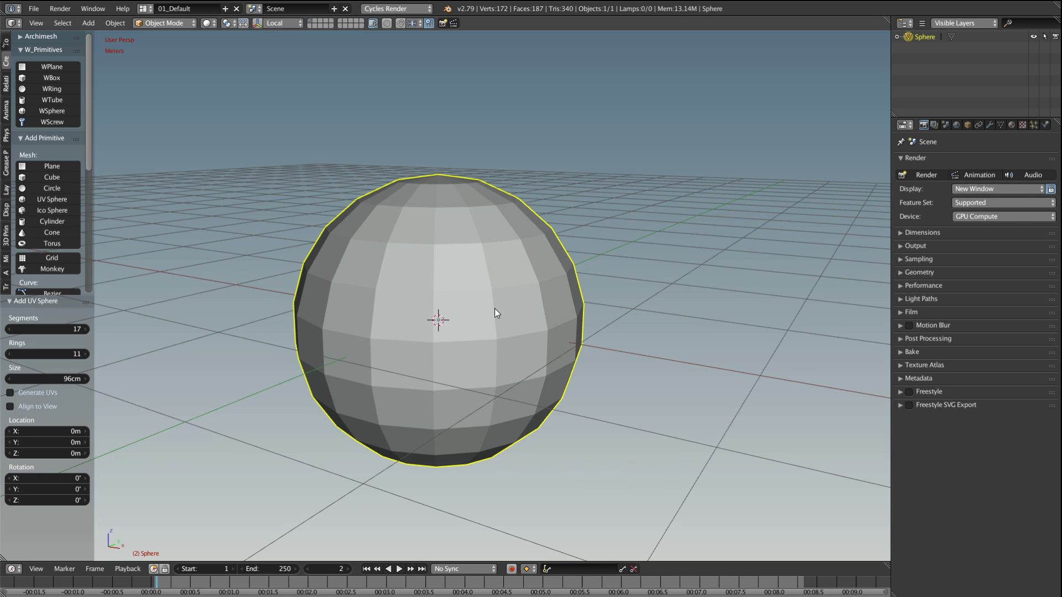
# Step: Move the sphere freely away from the origin by about X -3.14 m, Y -1.97 m and Z 1.6 m
pyautogui.moveTo(495, 308); pyautogui.dragTo(495, 336, button='middle')
pyautogui.scroll(-2, 483, 332)
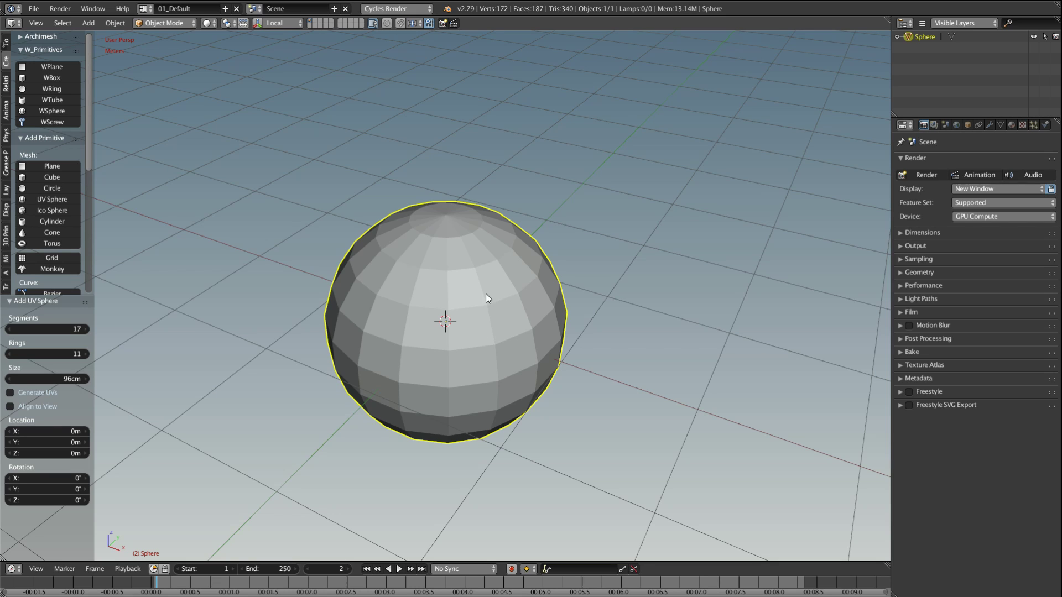
pyautogui.moveTo(470, 325)
pyautogui.mouseDown(button='middle')
pyautogui.moveTo(434, 294)
pyautogui.moveTo(453, 331)
pyautogui.moveTo(445, 333)
pyautogui.moveTo(513, 346)
pyautogui.mouseUp(button='middle')
pyautogui.scroll(-3, 476, 336)
pyautogui.press('g')
pyautogui.click(305, 213)
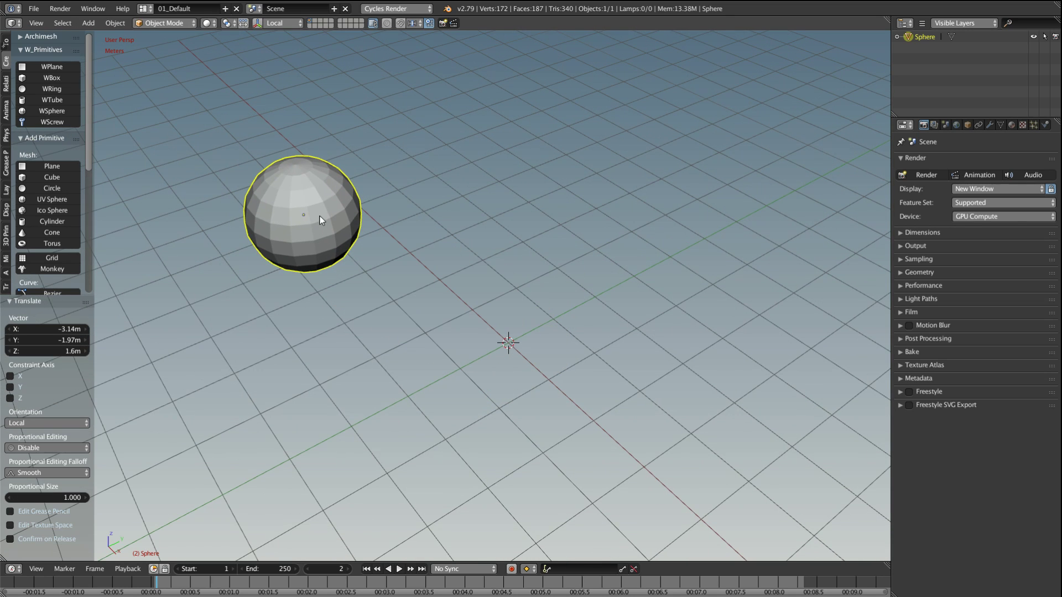
# Step: Rotate the sphere by about 92.5° and move it about X 3.13 m, Y 4.32 m and Z -5.54 cm
pyautogui.press('r')
pyautogui.click(323, 236)
pyautogui.press('g')
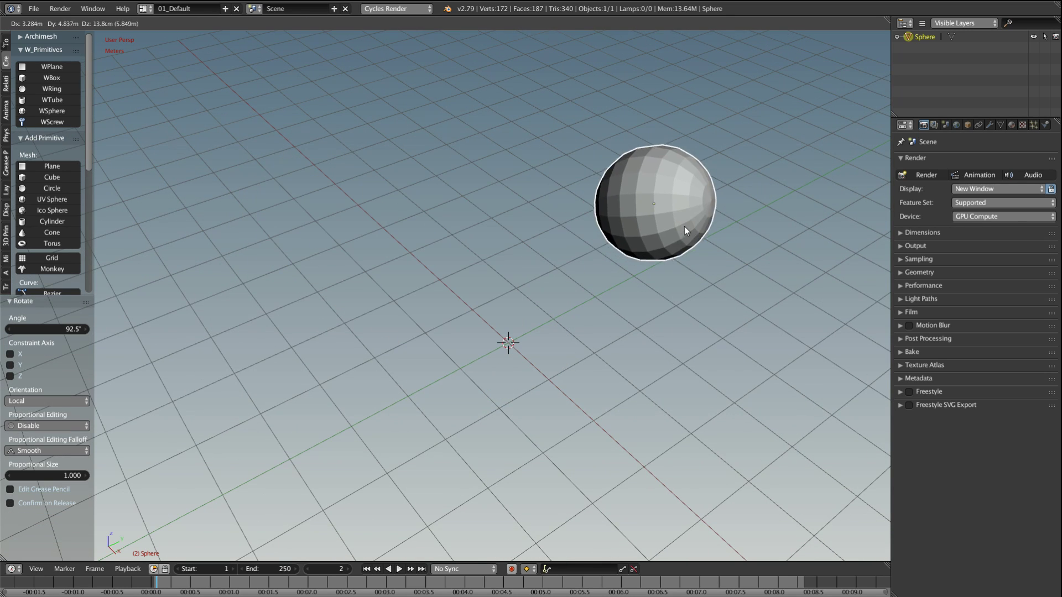
pyautogui.click(648, 241)
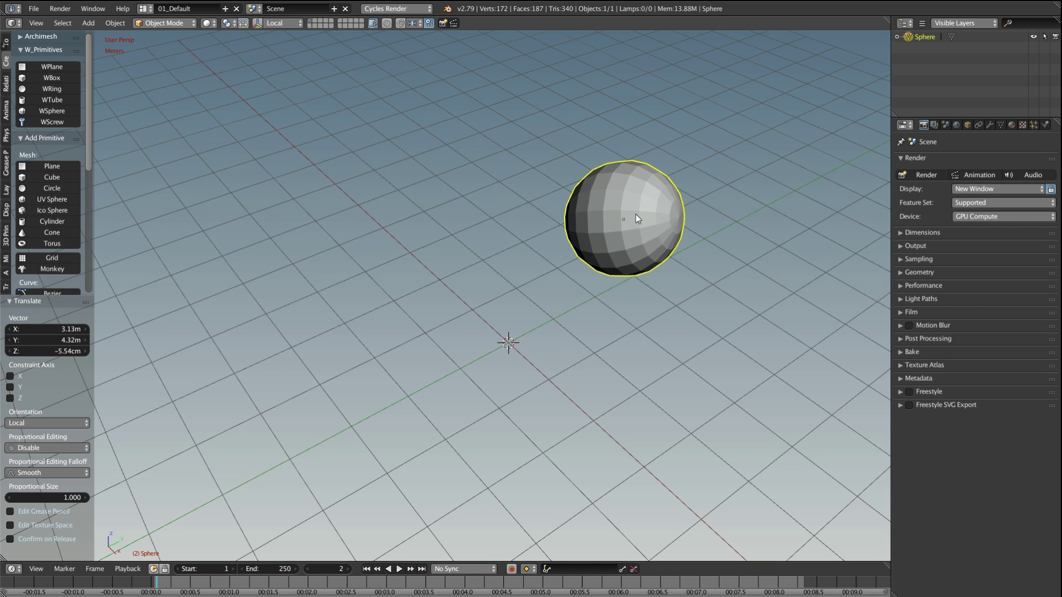
# Step: Examine the transformed sphere from several angles and look at its mesh in Edit Mode and back in Object Mode
pyautogui.scroll(5, 646, 232)
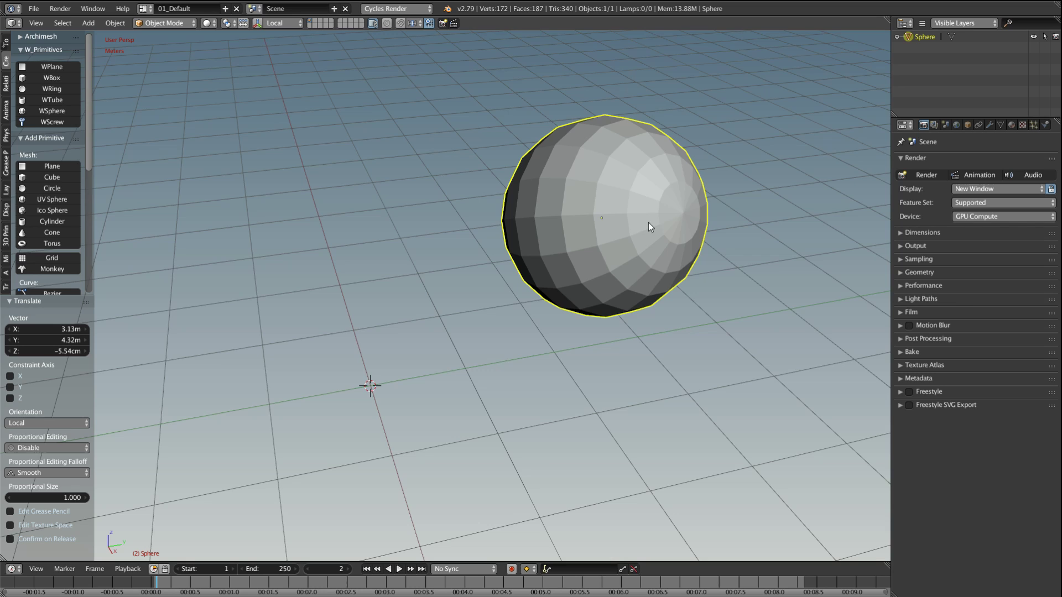
pyautogui.moveTo(643, 217); pyautogui.dragTo(658, 214, button='middle')
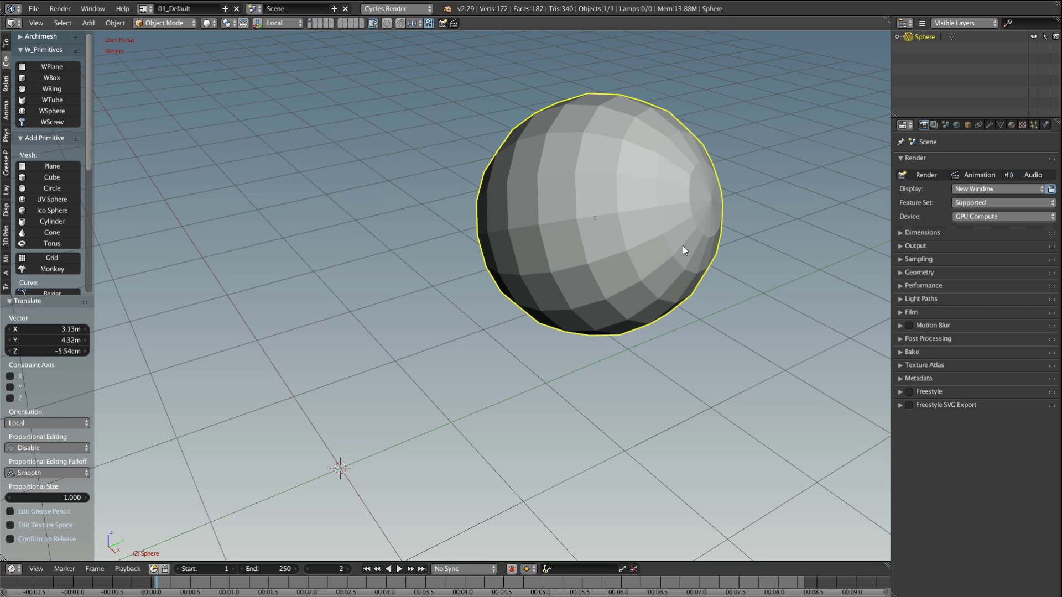
pyautogui.moveTo(666, 227); pyautogui.dragTo(639, 211, button='middle')
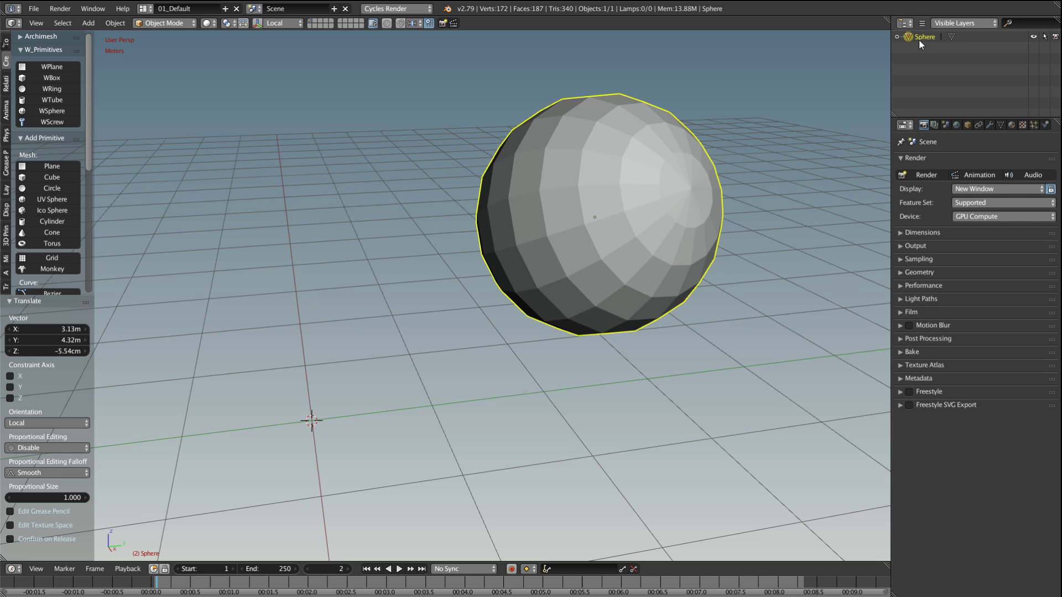
pyautogui.moveTo(697, 221)
pyautogui.mouseDown(button='middle')
pyautogui.moveTo(648, 221)
pyautogui.moveTo(718, 226)
pyautogui.moveTo(705, 223)
pyautogui.mouseUp(button='middle')
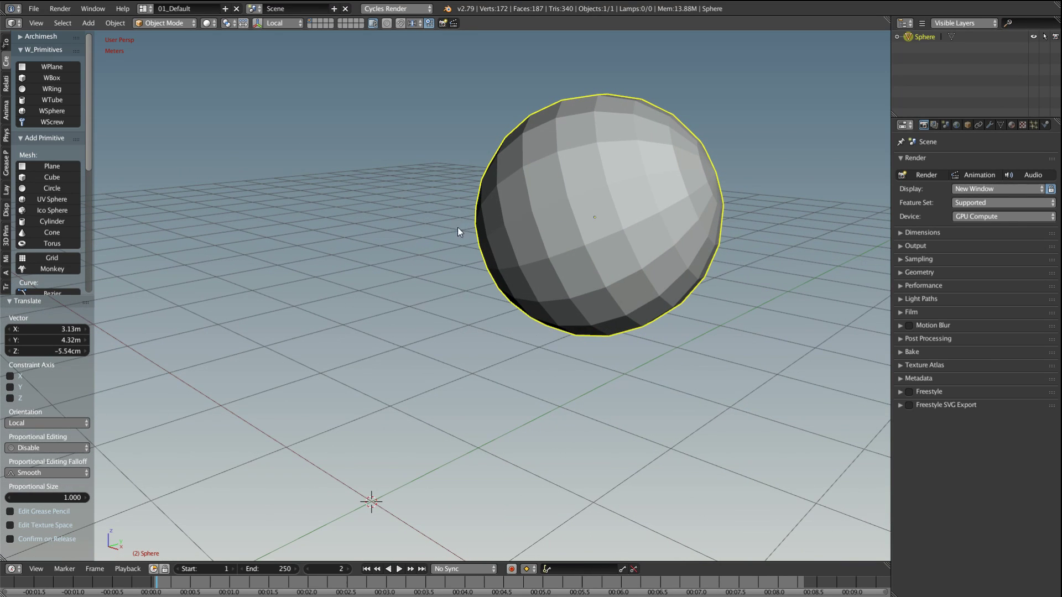
pyautogui.press('Tab')
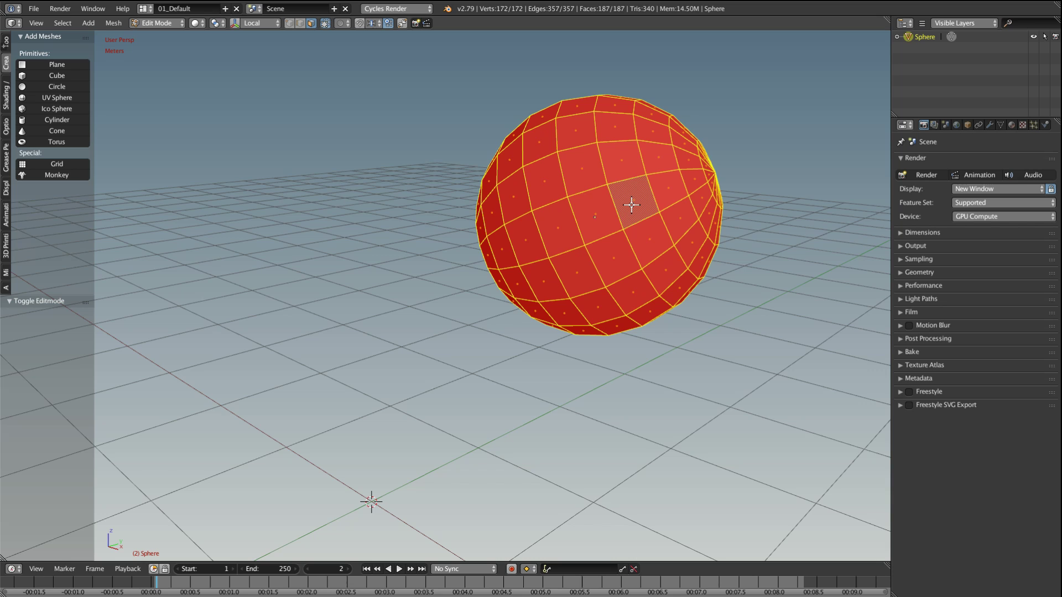
pyautogui.moveTo(630, 207); pyautogui.dragTo(608, 215, button='middle')
pyautogui.press('Tab')
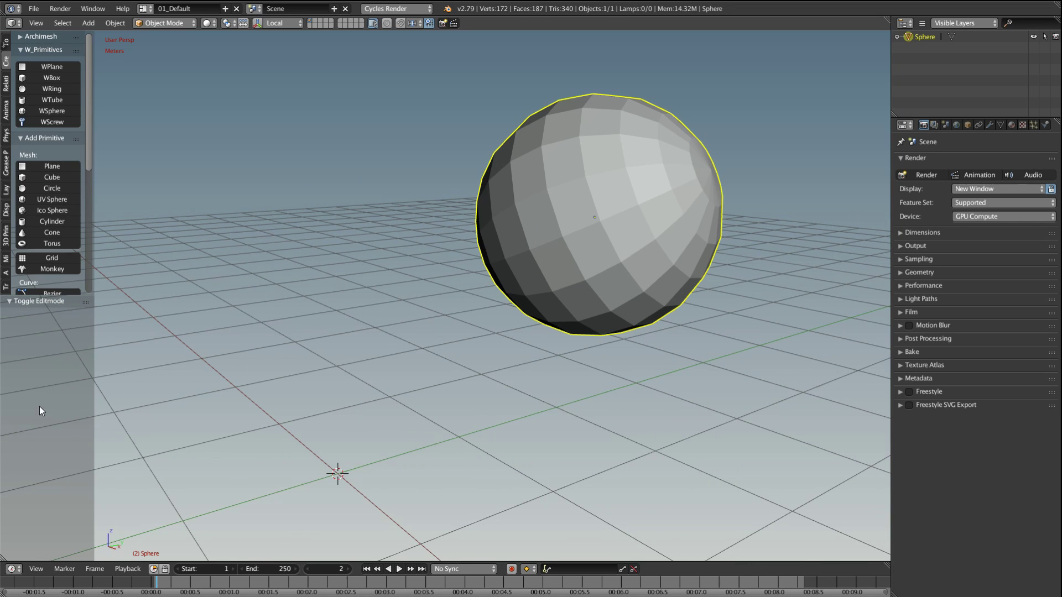
# Step: Move the sphere by about X -84.8 cm, Y -1.74 m and Z -43.5 cm
pyautogui.moveTo(531, 326); pyautogui.dragTo(621, 250, button='middle')
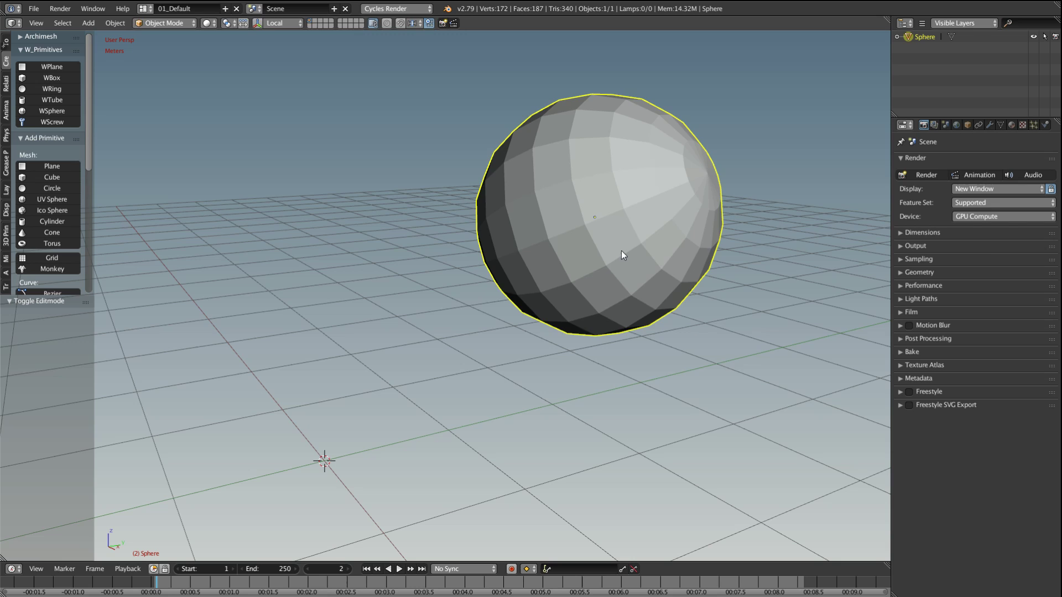
pyautogui.press('g')
pyautogui.click(382, 307)
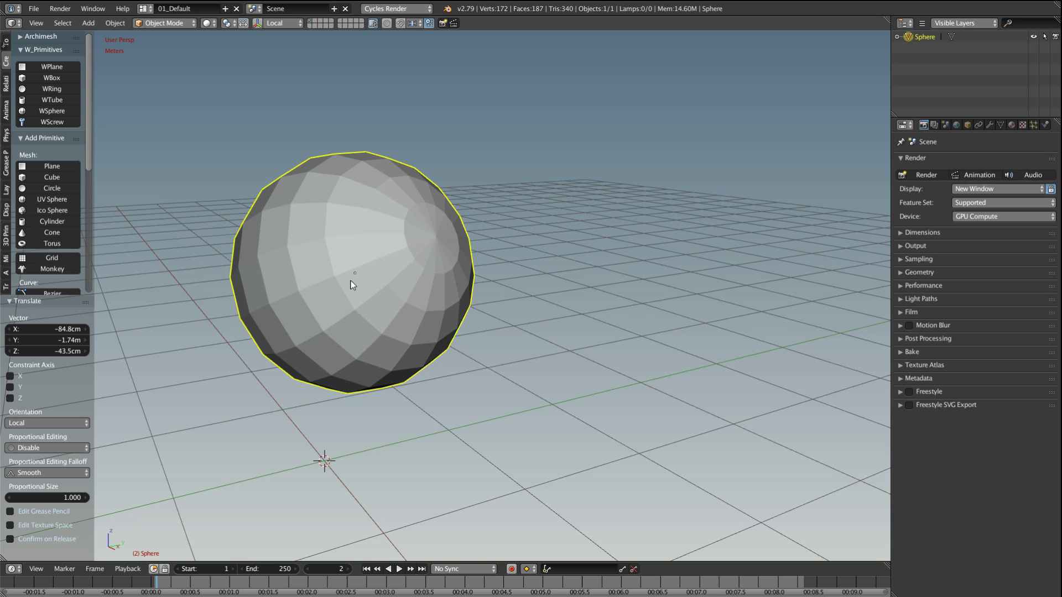
# Step: Add a second UV sphere at the origin, set it to 12 rings, and delete it
pyautogui.click(46, 198)
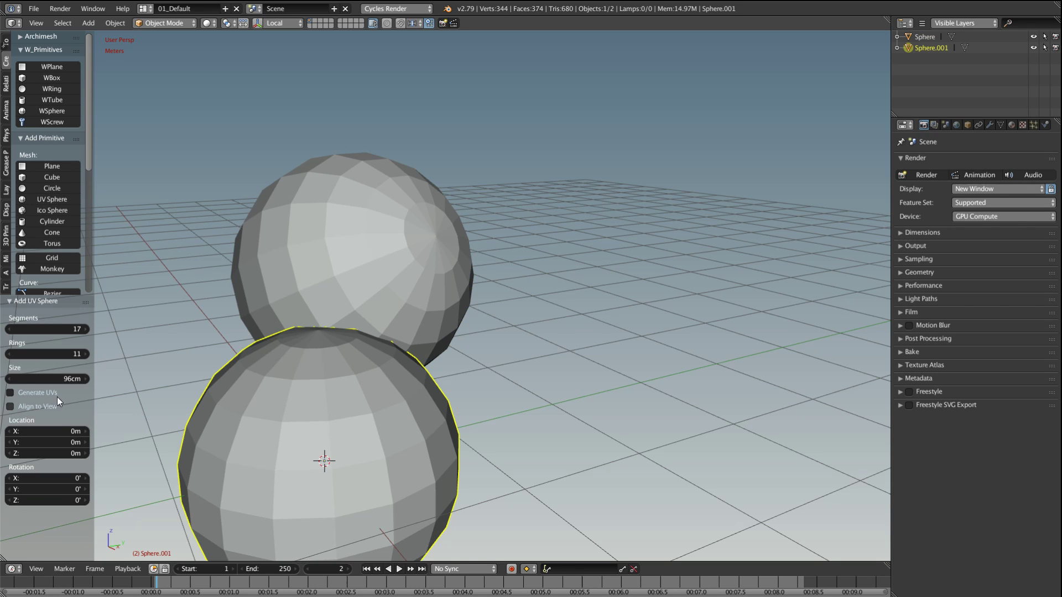
pyautogui.click(83, 354)
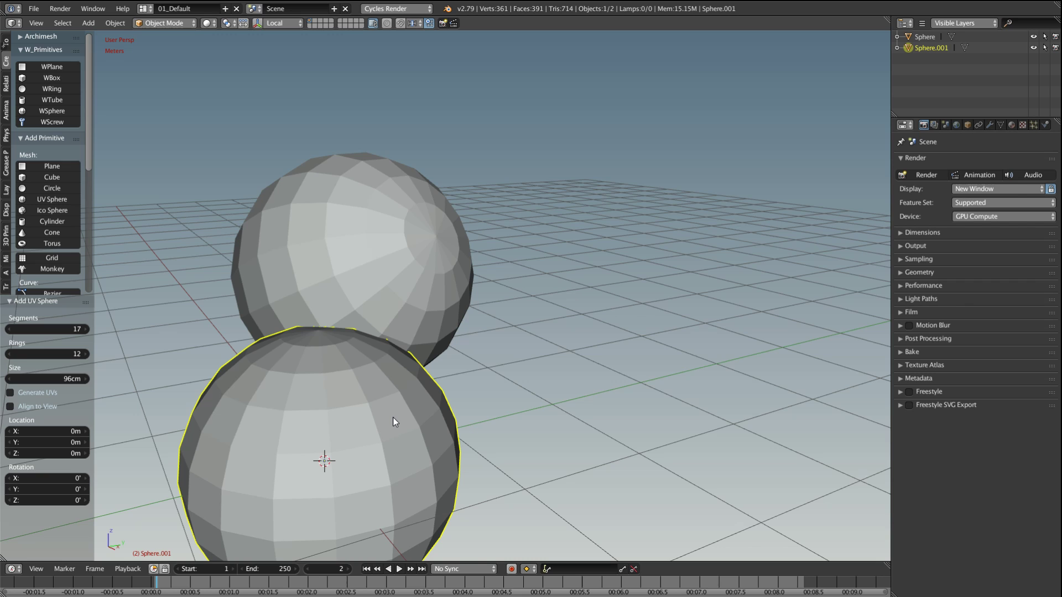
pyautogui.press('Delete')
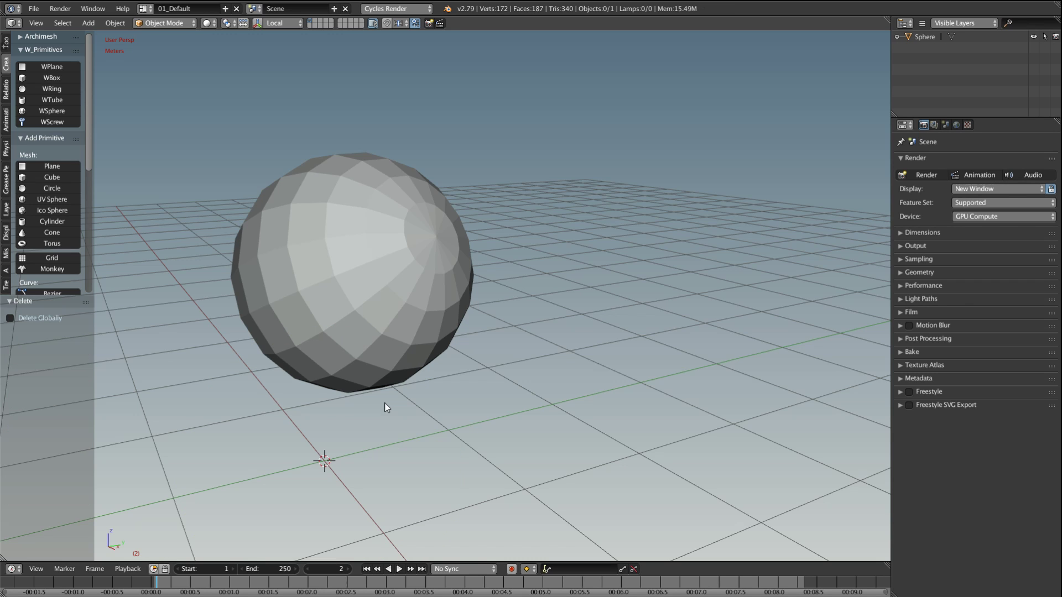
# Step: Delete the remaining sphere from the scene and collapse the Add Primitive tool group
pyautogui.rightClick(384, 274)
pyautogui.press('Delete')
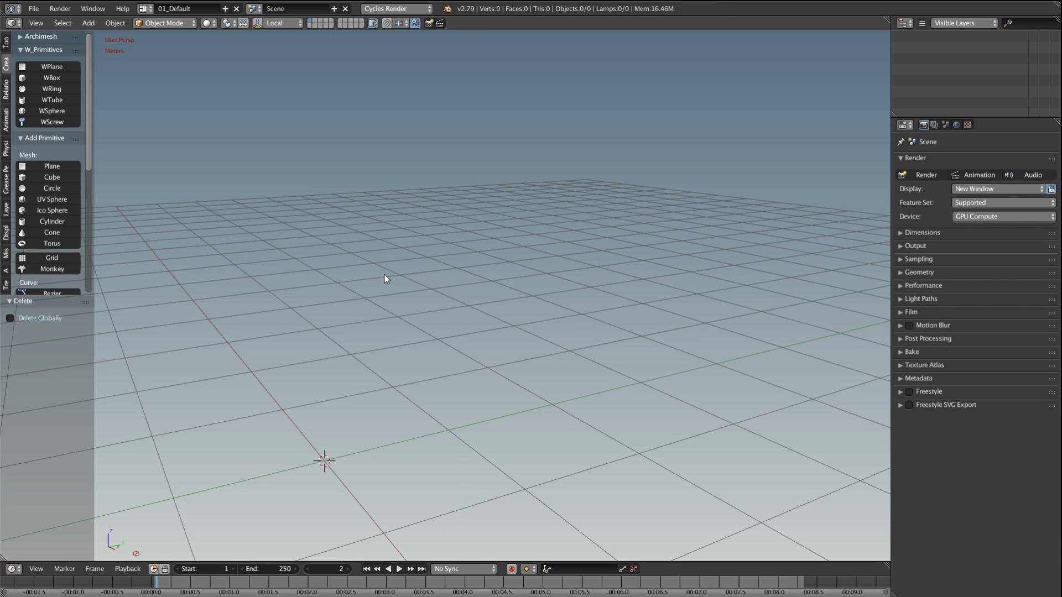
pyautogui.moveTo(389, 330); pyautogui.dragTo(552, 291, button='middle')
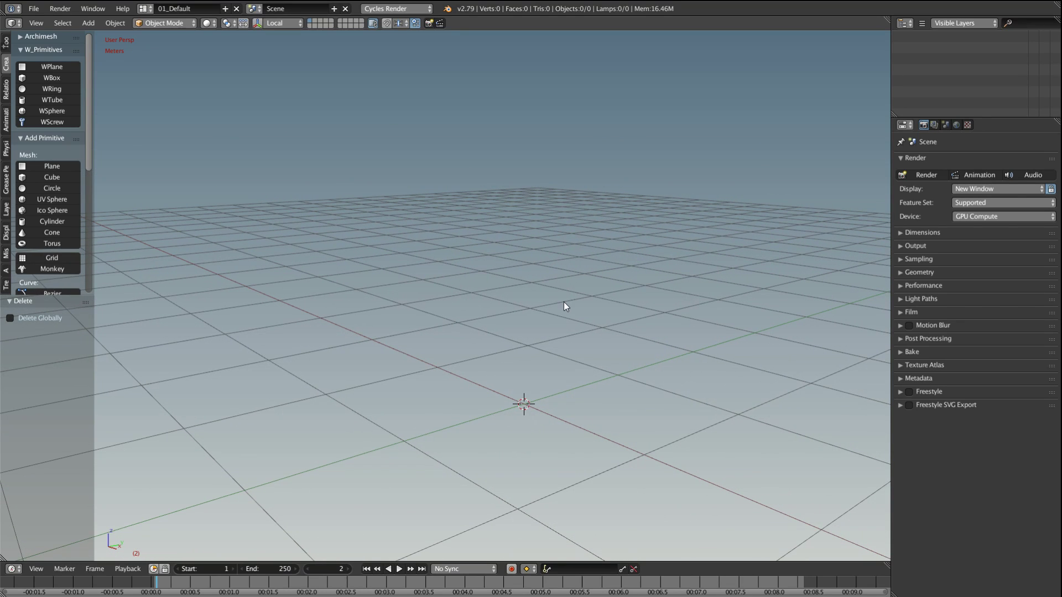
pyautogui.click(19, 139)
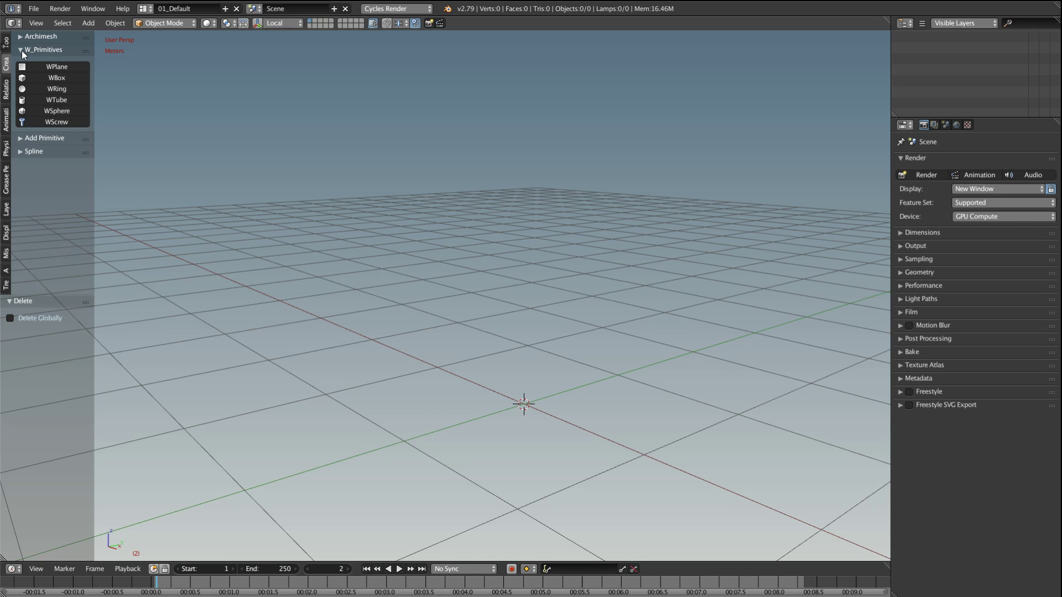
# Step: Check the Wonder_Mesh add-on in the user preferences by searching the add-ons for "wonde", and leave the preferences
pyautogui.click(35, 9)
pyautogui.click(69, 132)
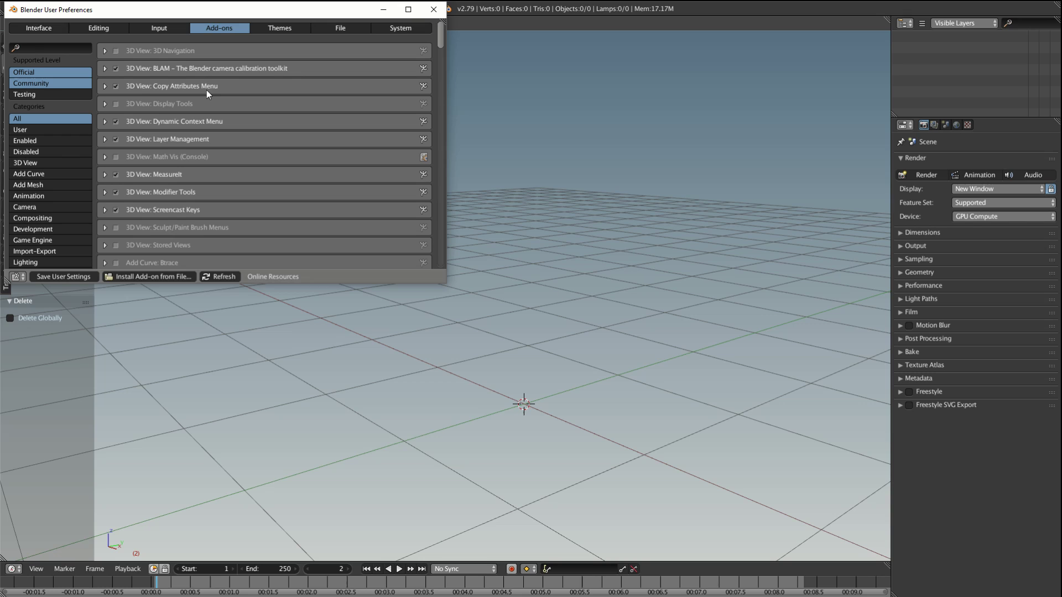
pyautogui.click(22, 48)
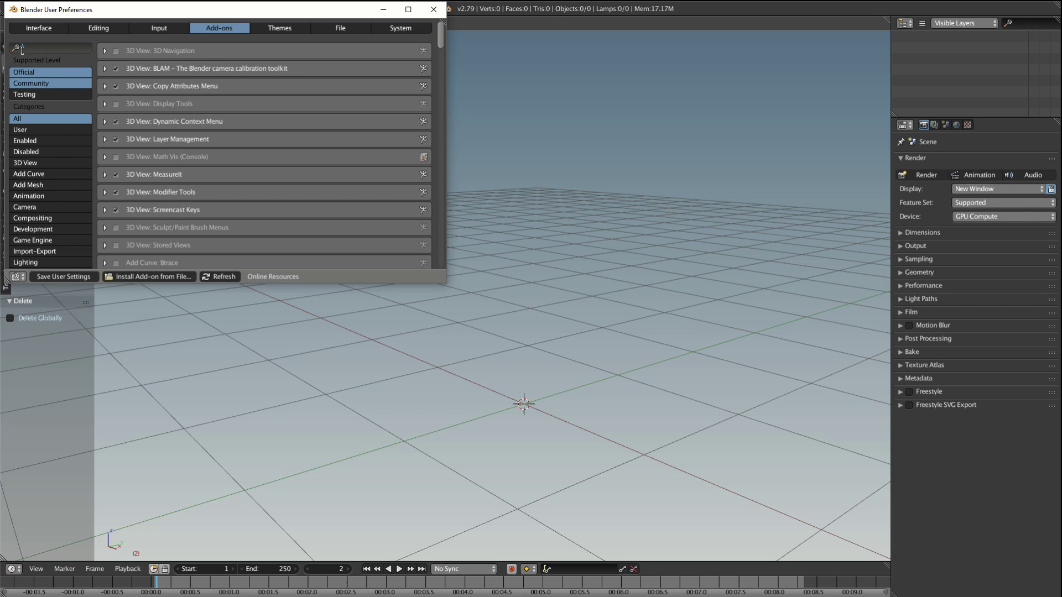
pyautogui.write('wonde')
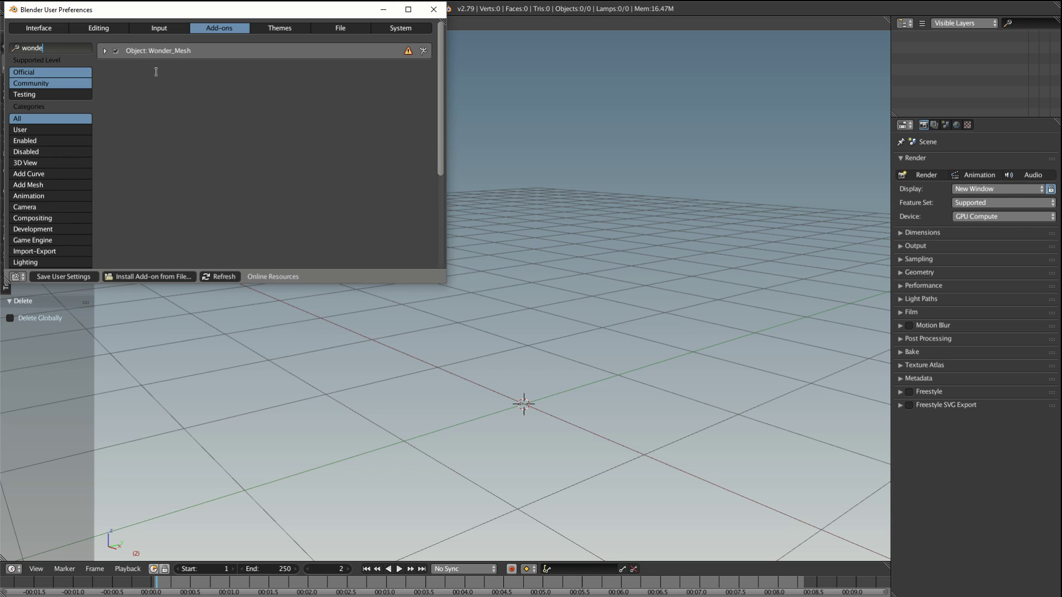
pyautogui.click(384, 13)
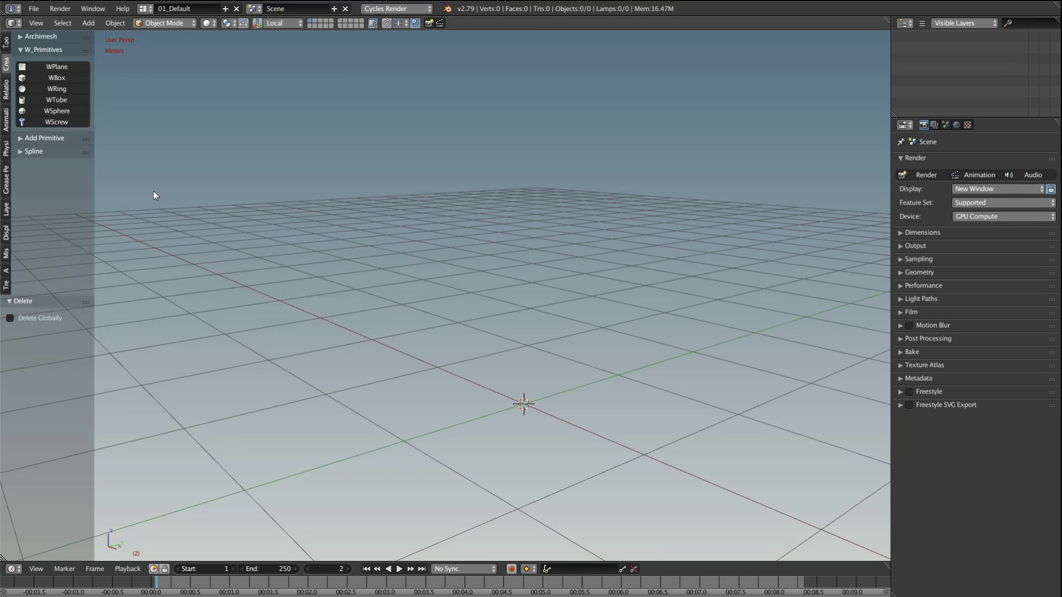
pyautogui.click(18, 50)
pyautogui.click(18, 50)
pyautogui.click(89, 23)
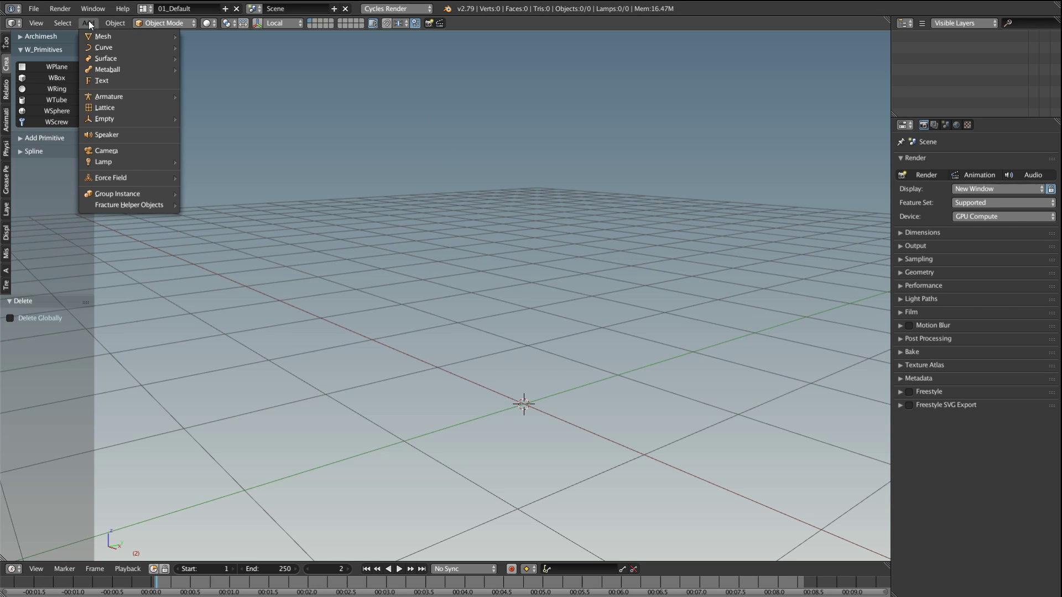
pyautogui.moveTo(103, 39)
pyautogui.moveTo(217, 35)
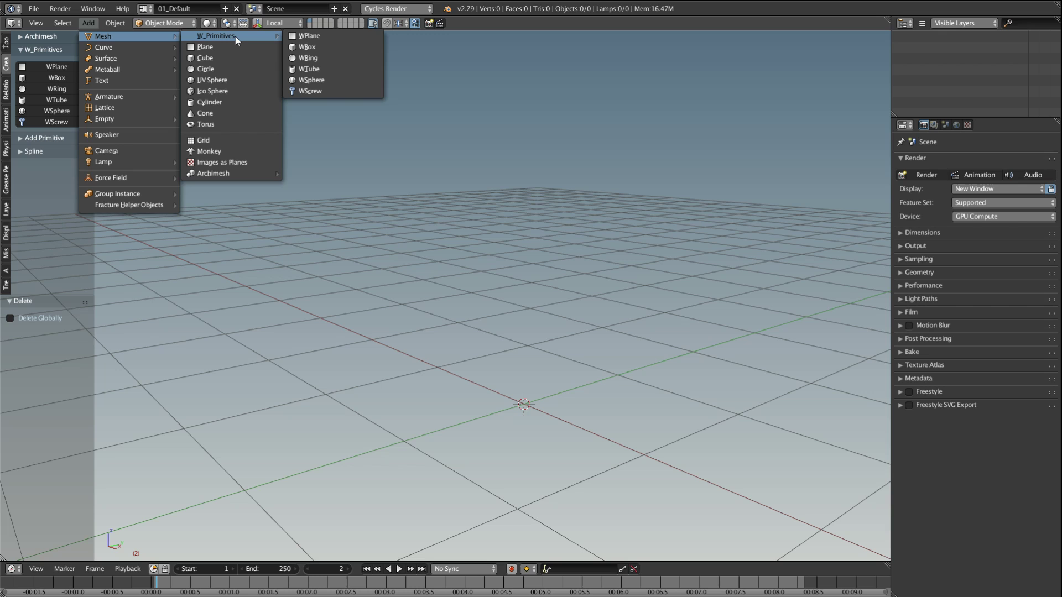
# Step: Add a WSphere mesh from the W_Primitives set at the 3D cursor
pyautogui.hotkey('shift', 'a')
pyautogui.moveTo(437, 274)
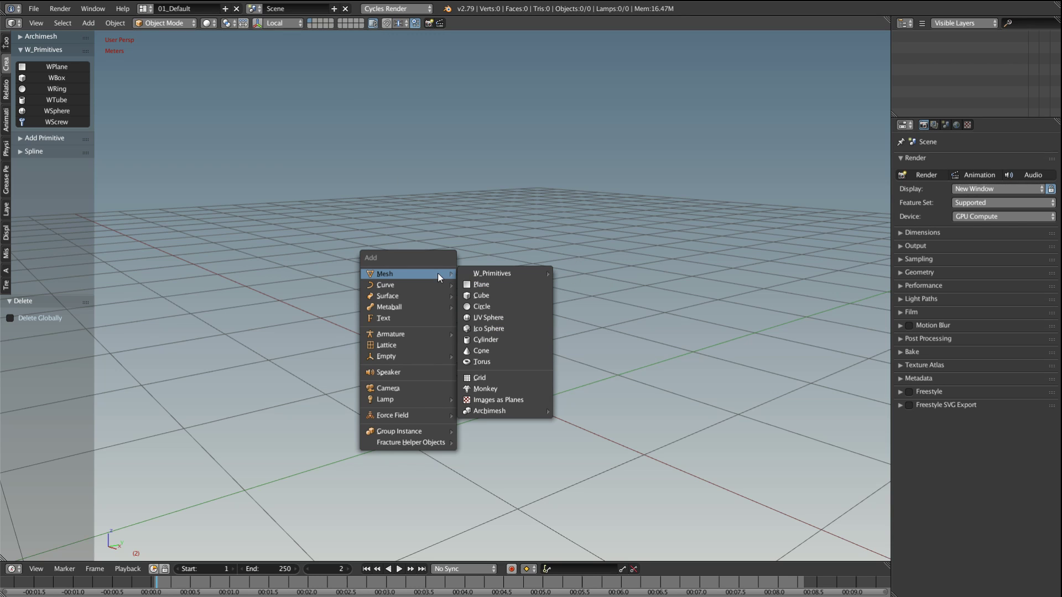
pyautogui.moveTo(524, 275)
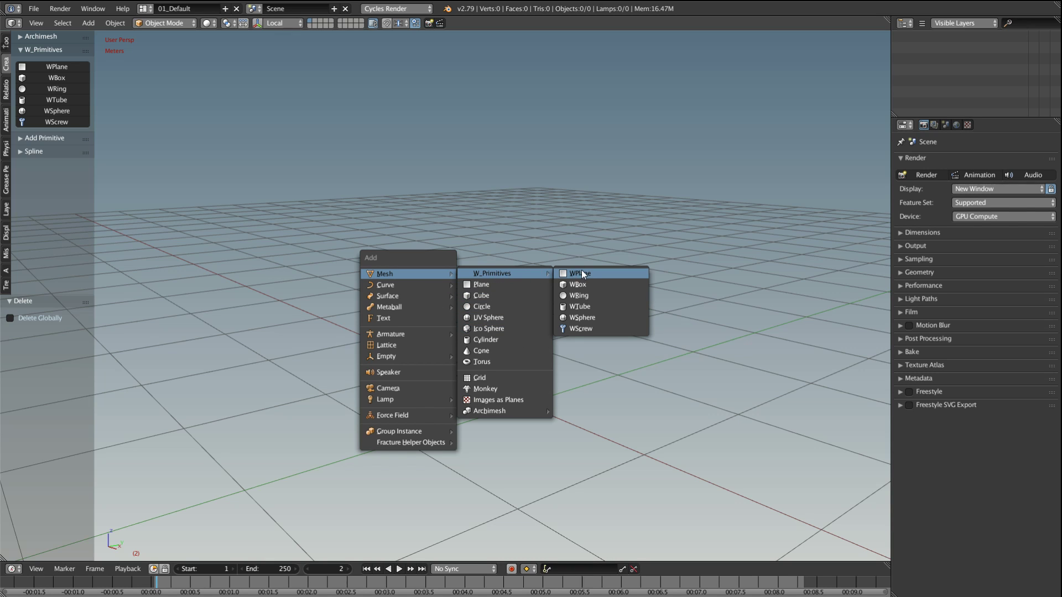
pyautogui.click(579, 318)
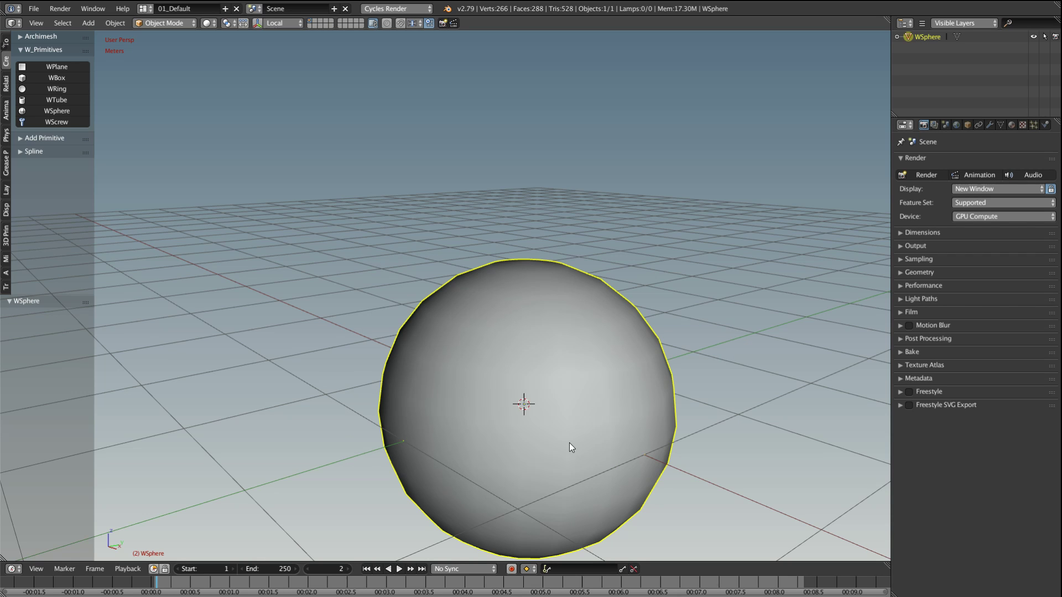
# Step: In the WSphere's WMesh data, set the radius to 82 cm, segments to 20 and rings to 11, and turn off Smooth
pyautogui.moveTo(572, 447); pyautogui.dragTo(516, 376, button='middle')
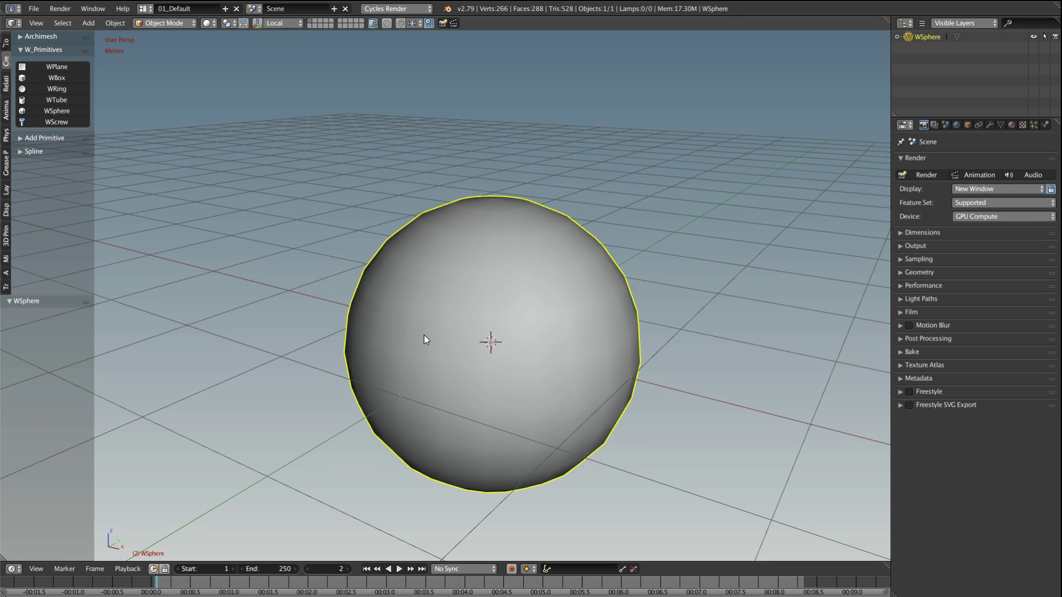
pyautogui.press('F2')
pyautogui.keyDown('shift'); pyautogui.moveTo(524, 358); pyautogui.dragTo(505, 340, button='middle'); pyautogui.keyUp('shift')
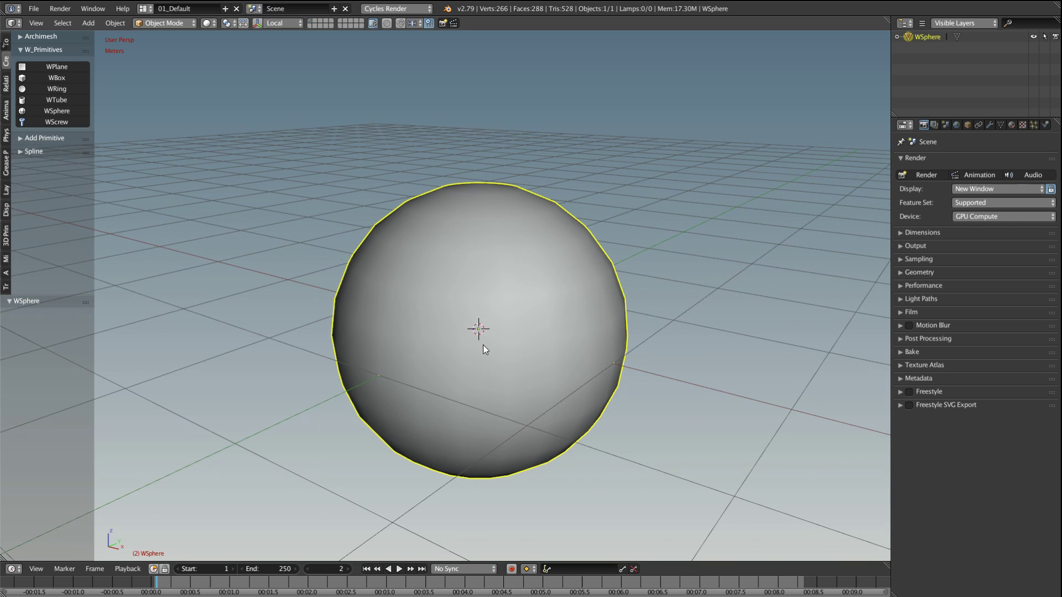
pyautogui.click(1000, 124)
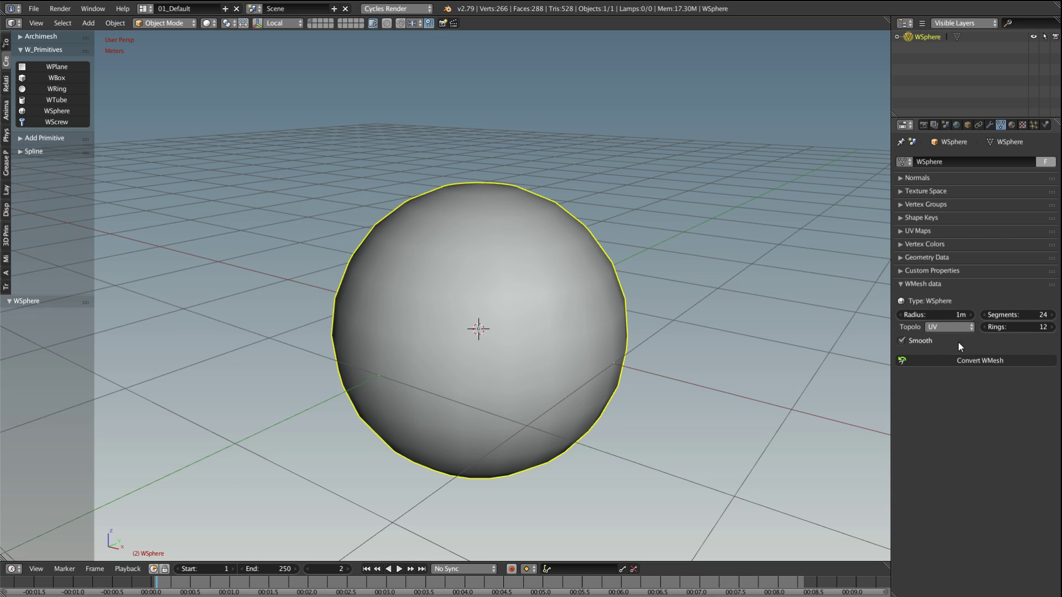
pyautogui.moveTo(951, 315); pyautogui.dragTo(1027, 326)
pyautogui.click(901, 341)
pyautogui.scroll(-2, 618, 332)
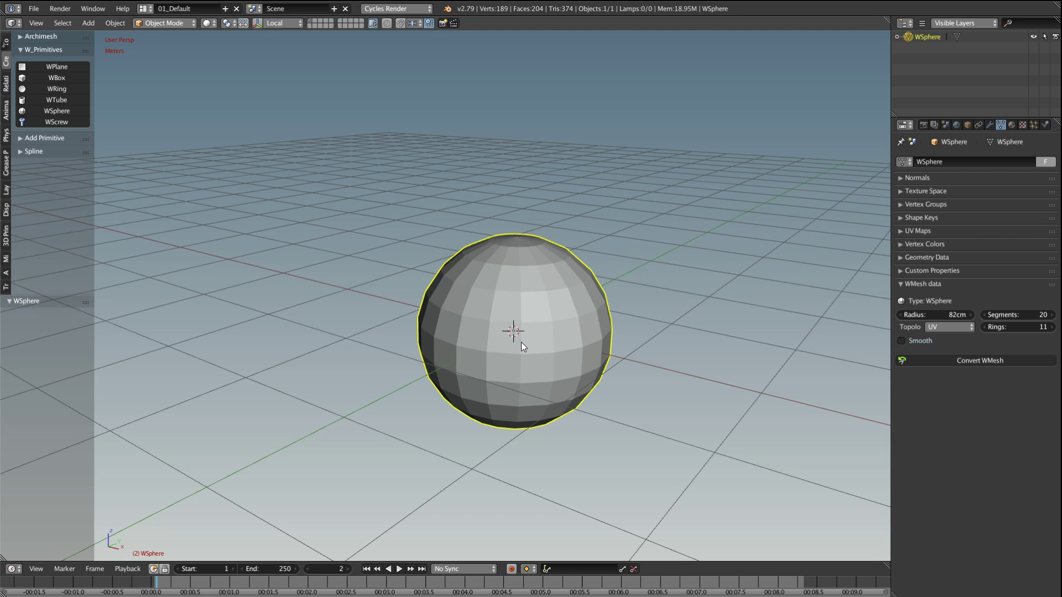
# Step: Rotate the WSphere 249° and reposition it about 1.2 m in X, 1.5 m in Y and 1.2 m in Z from the origin
pyautogui.press('g')
pyautogui.click(323, 204)
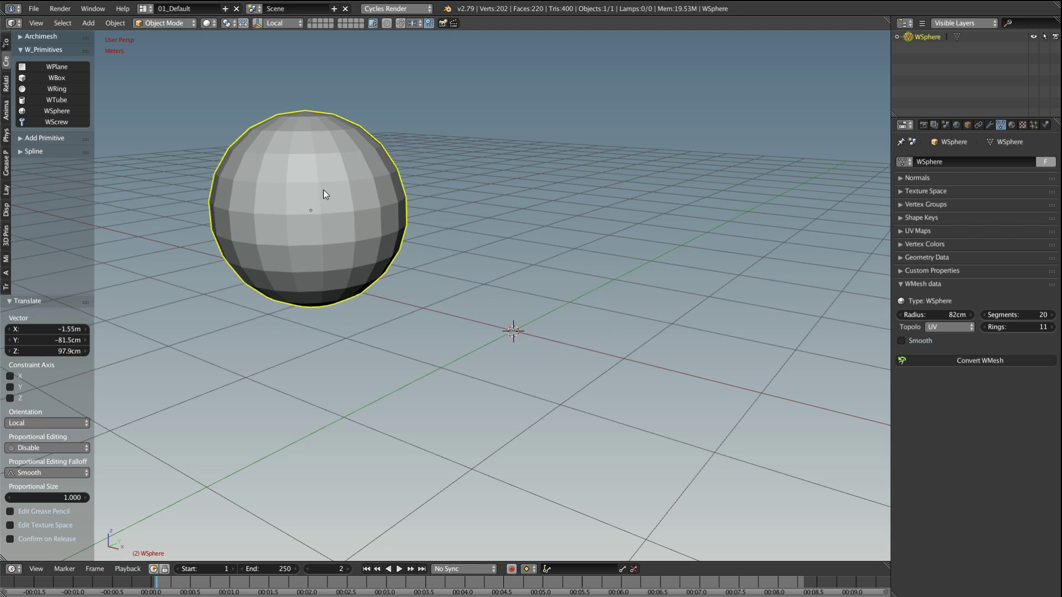
pyautogui.press('r')
pyautogui.click(310, 213)
pyautogui.press('g')
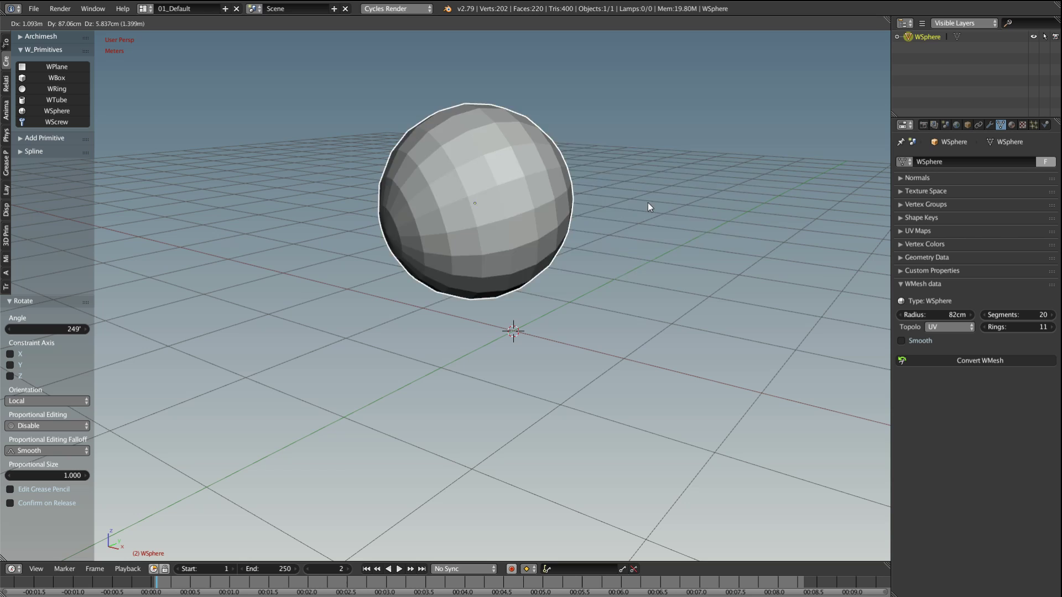
pyautogui.click(745, 185)
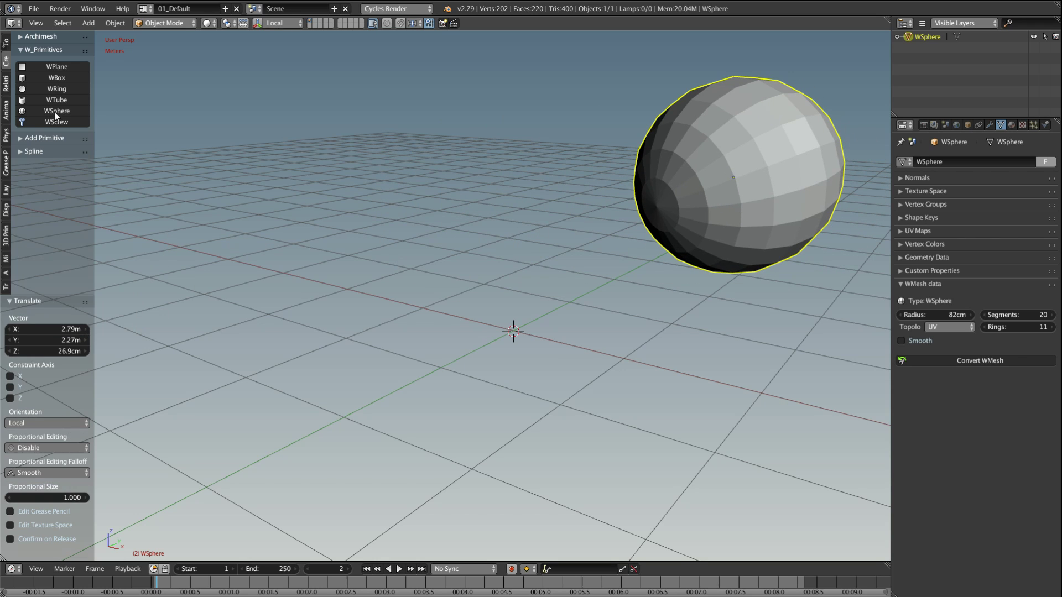
# Step: Add a WBox at the 3D cursor and move it about -2.6 m in X, -1.3 m in Y and 1.1 m in Z
pyautogui.click(46, 81)
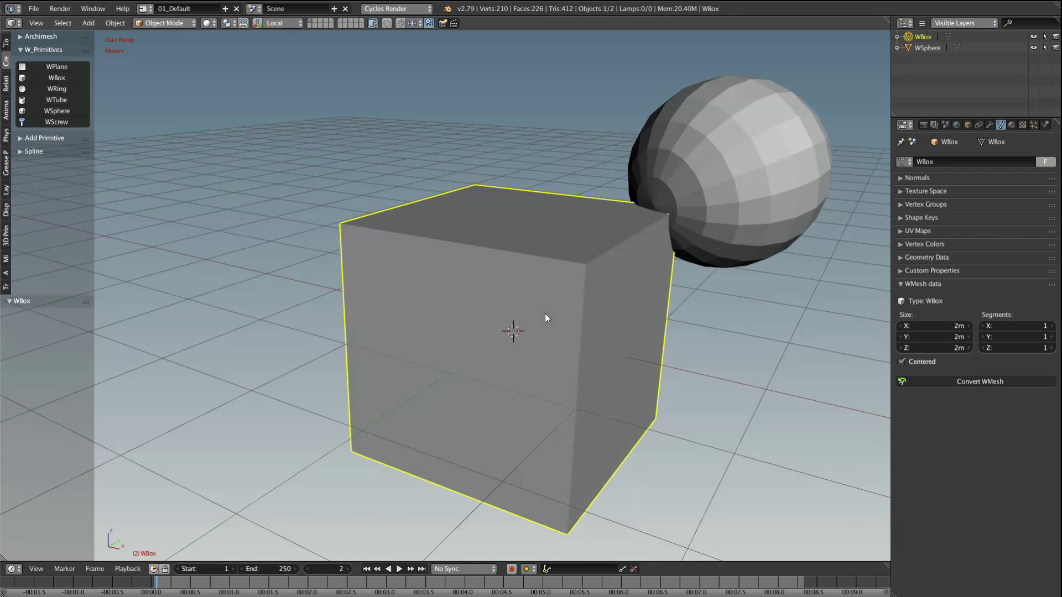
pyautogui.press('g')
pyautogui.click(327, 250)
pyautogui.scroll(-2, 313, 227)
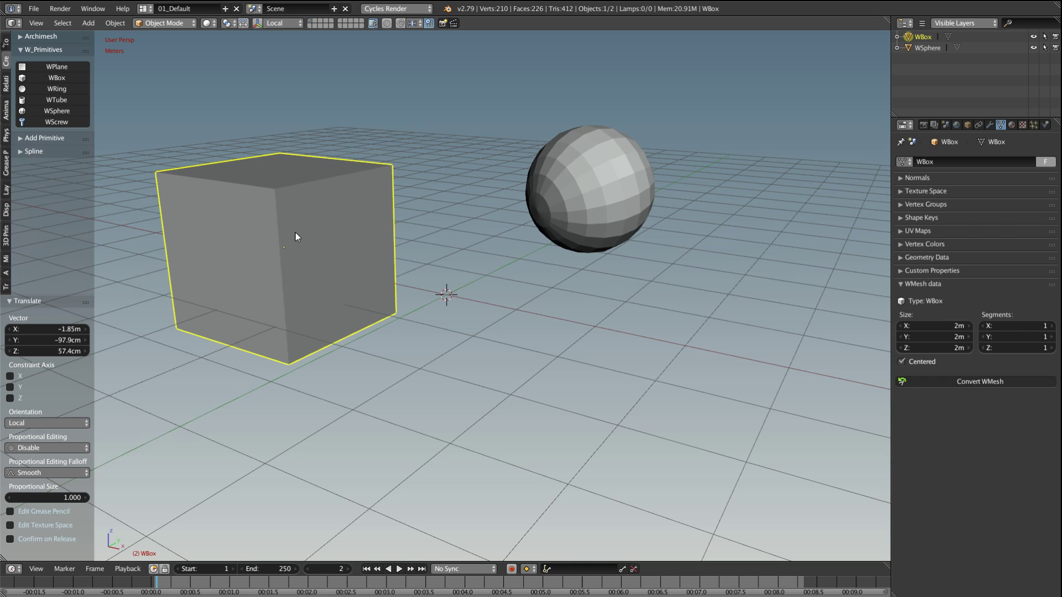
pyautogui.keyDown('shift'); pyautogui.moveTo(354, 259); pyautogui.dragTo(413, 256, button='middle'); pyautogui.keyUp('shift')
pyautogui.press('g')
pyautogui.click(292, 200)
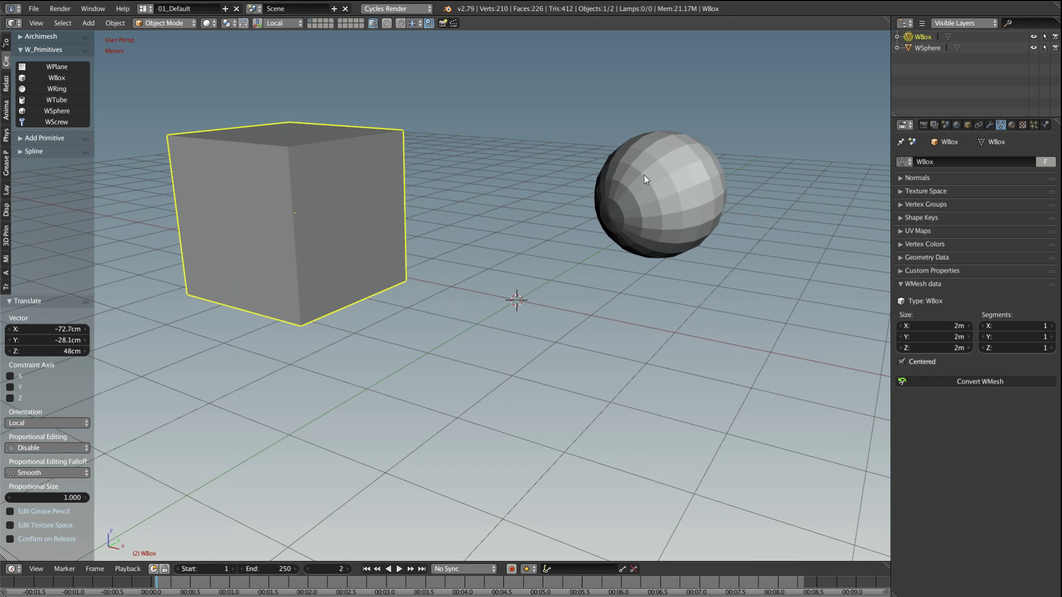
# Step: Set the WSphere's radius to 1.3 m with 17 segments and 8 rings, and switch its topology to Icosahedron
pyautogui.rightClick(658, 182)
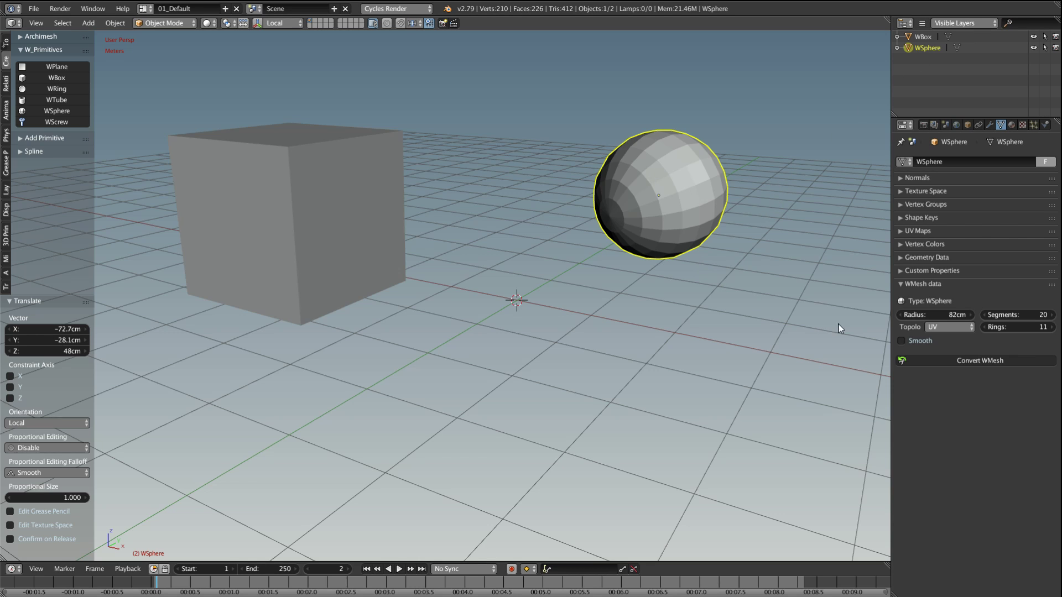
pyautogui.moveTo(950, 314); pyautogui.dragTo(1015, 327)
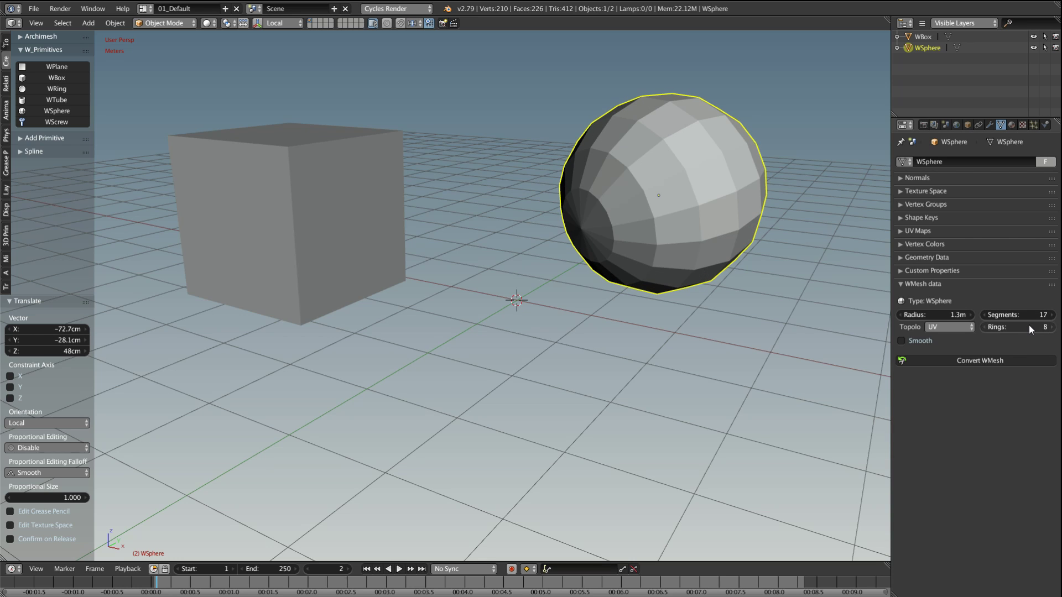
pyautogui.click(947, 328)
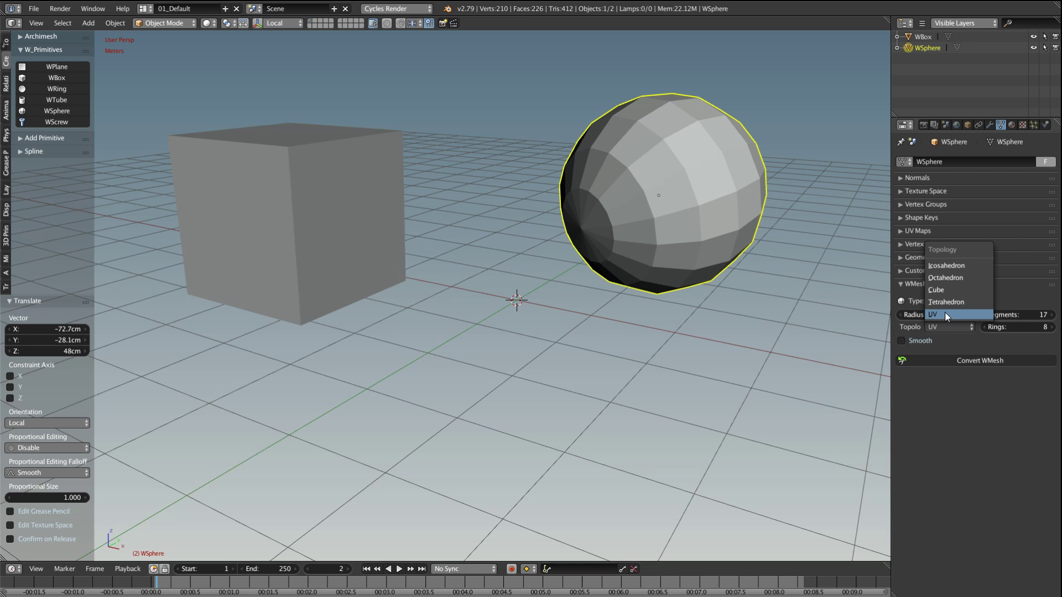
pyautogui.click(942, 267)
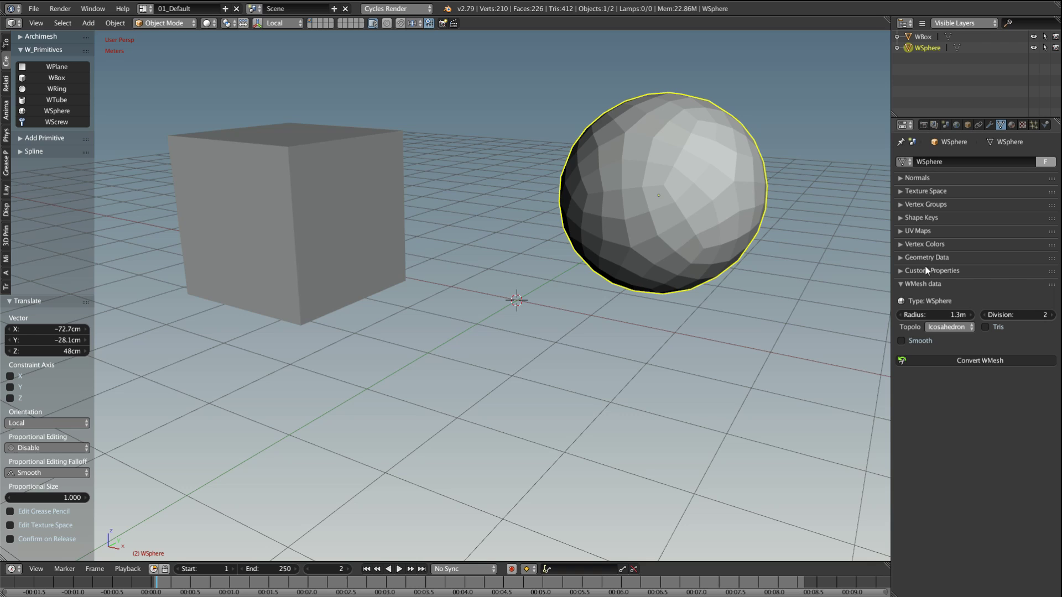
pyautogui.moveTo(619, 216); pyautogui.dragTo(692, 236, button='middle')
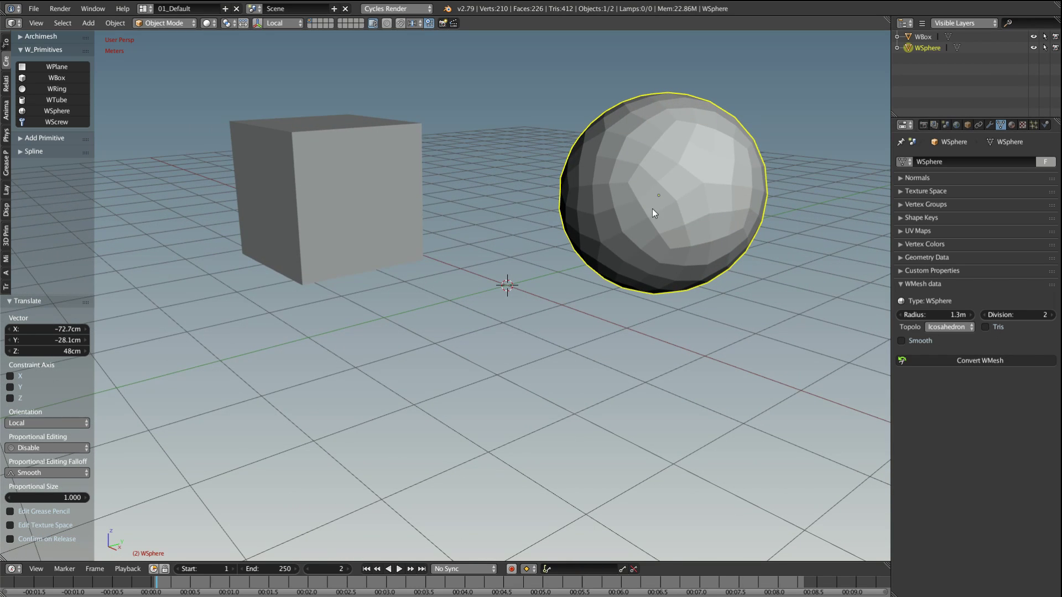
pyautogui.moveTo(652, 208); pyautogui.dragTo(691, 184, button='middle')
pyautogui.scroll(3, 700, 182)
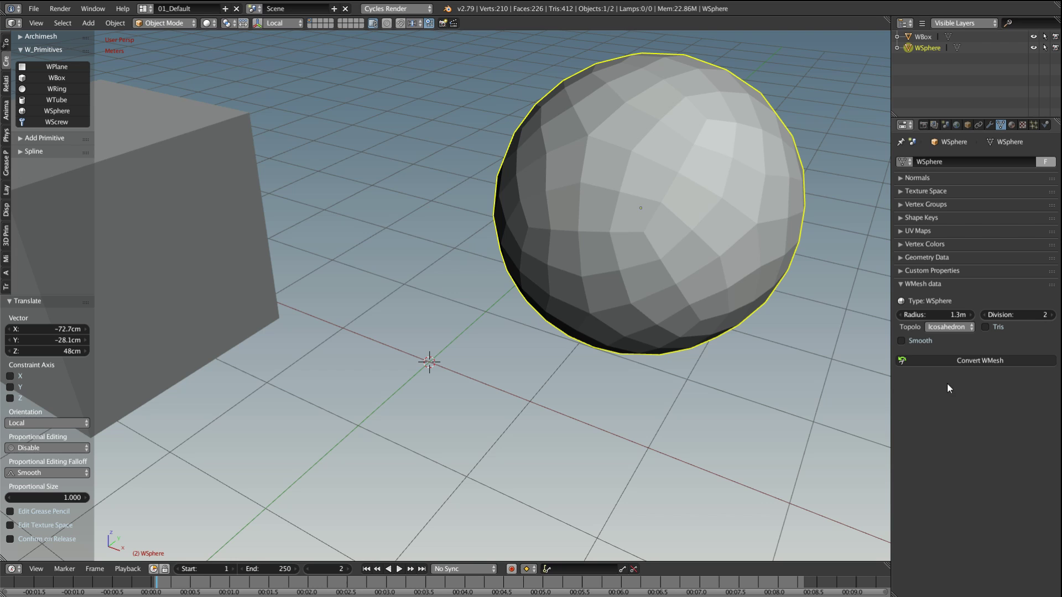
# Step: Enable Tris on the icosahedron WSphere, try a Division of 1, and set the Division back to 2
pyautogui.click(984, 327)
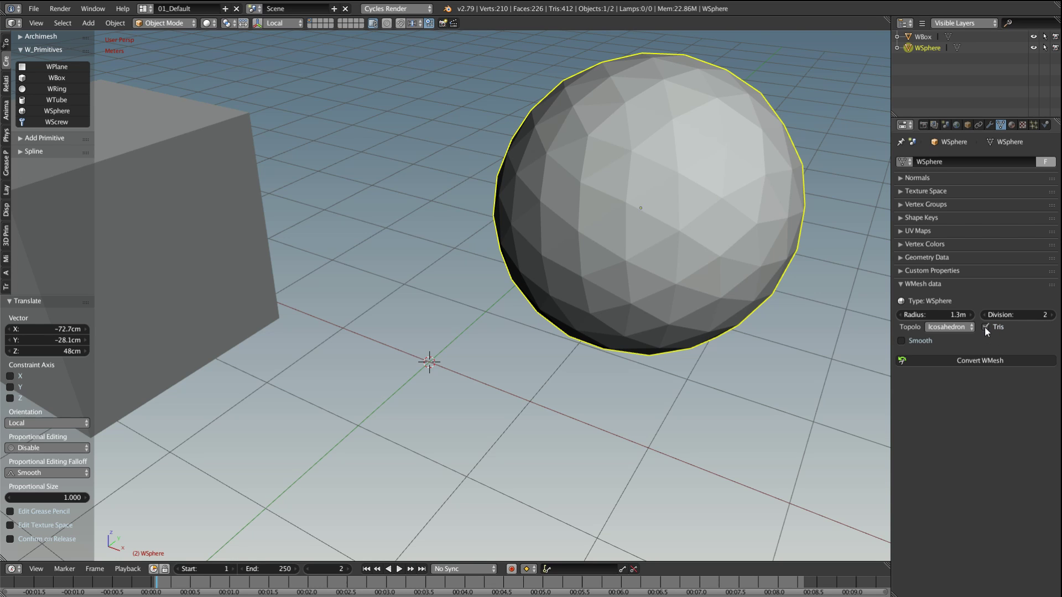
pyautogui.moveTo(708, 224); pyautogui.dragTo(657, 204, button='middle')
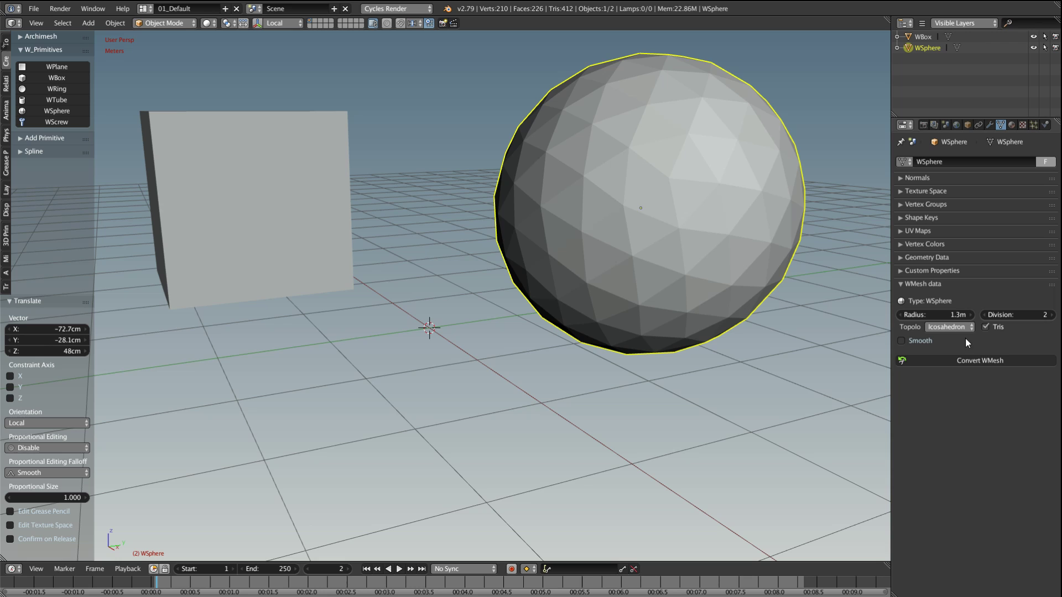
pyautogui.moveTo(1012, 315); pyautogui.dragTo(996, 316)
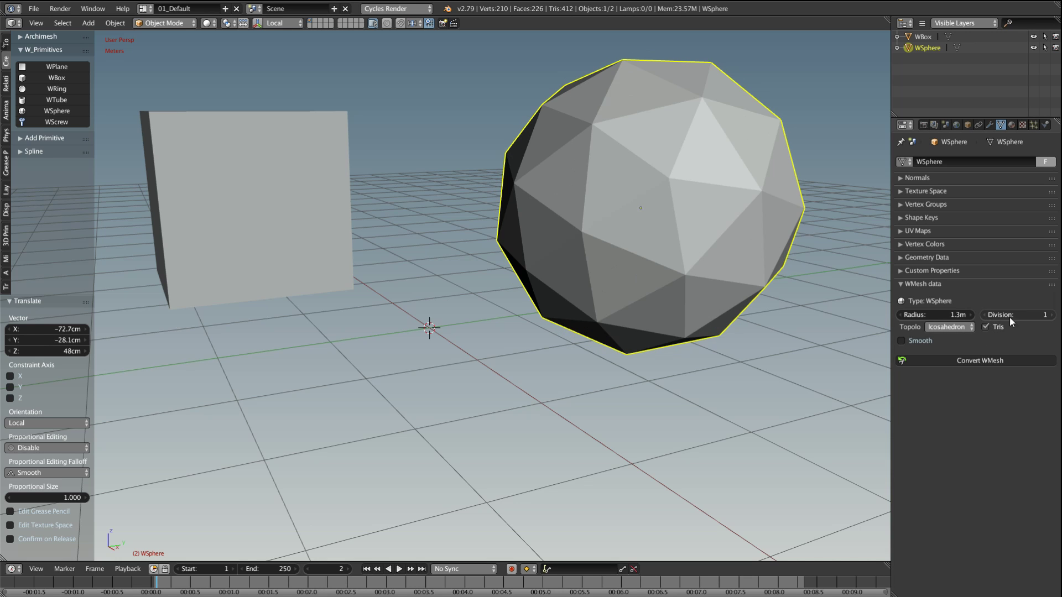
pyautogui.click(1053, 315)
# Step: Change the WSphere's topology to Cube and examine its face layout from several angles
pyautogui.click(955, 327)
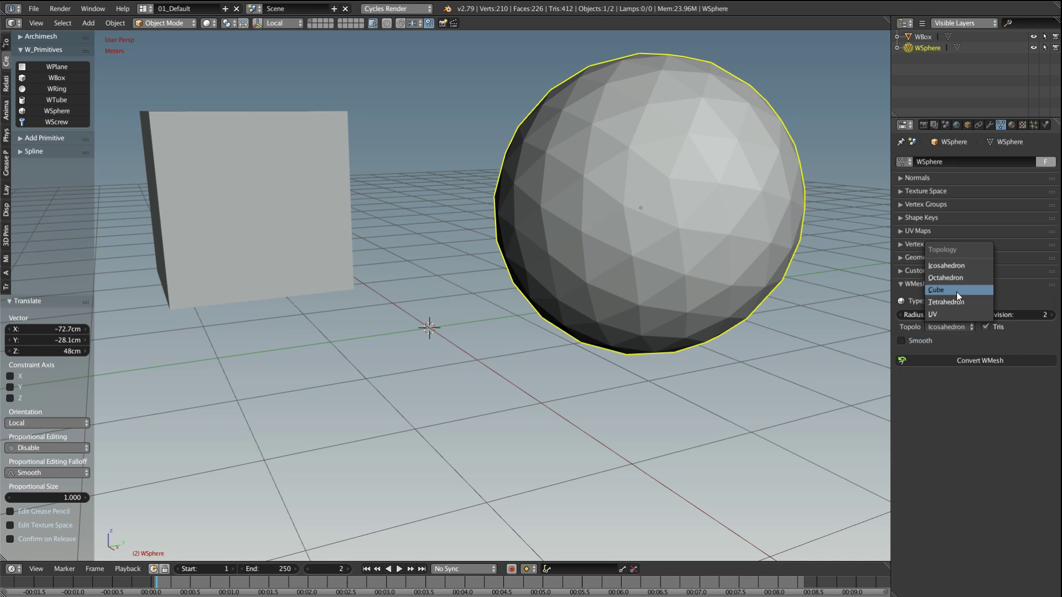
pyautogui.click(940, 291)
pyautogui.moveTo(655, 234)
pyautogui.mouseDown(button='middle')
pyautogui.moveTo(705, 244)
pyautogui.moveTo(666, 227)
pyautogui.mouseUp(button='middle')
pyautogui.scroll(-3, 698, 260)
pyautogui.moveTo(698, 260); pyautogui.dragTo(747, 266, button='middle')
pyautogui.scroll(3, 685, 216)
# Step: Change the WSphere's topology to Tetrahedron and turn off Tris
pyautogui.click(963, 327)
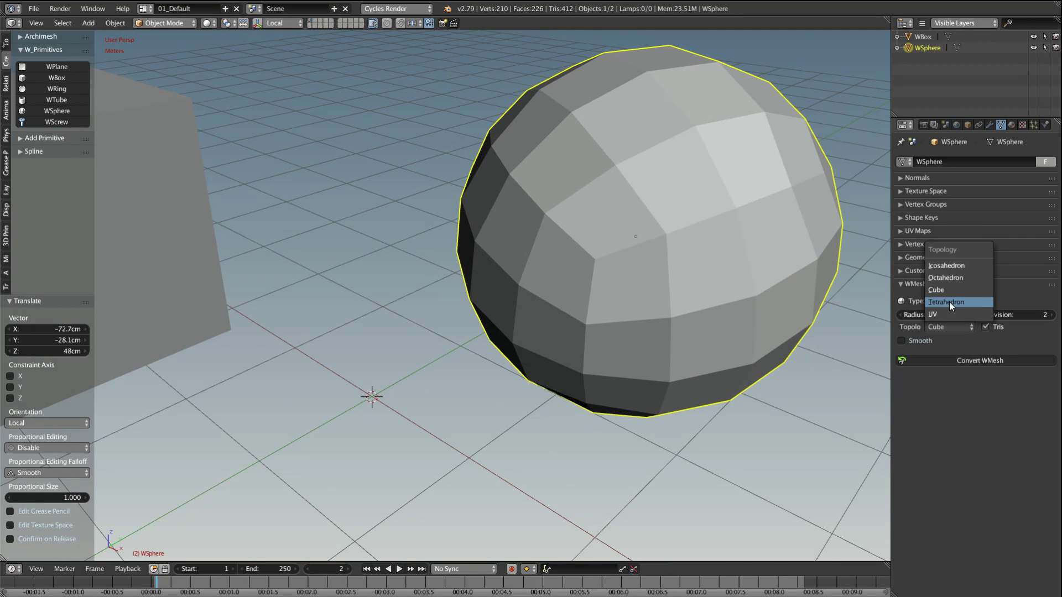
pyautogui.click(947, 302)
pyautogui.click(948, 326)
pyautogui.click(948, 327)
pyautogui.click(986, 327)
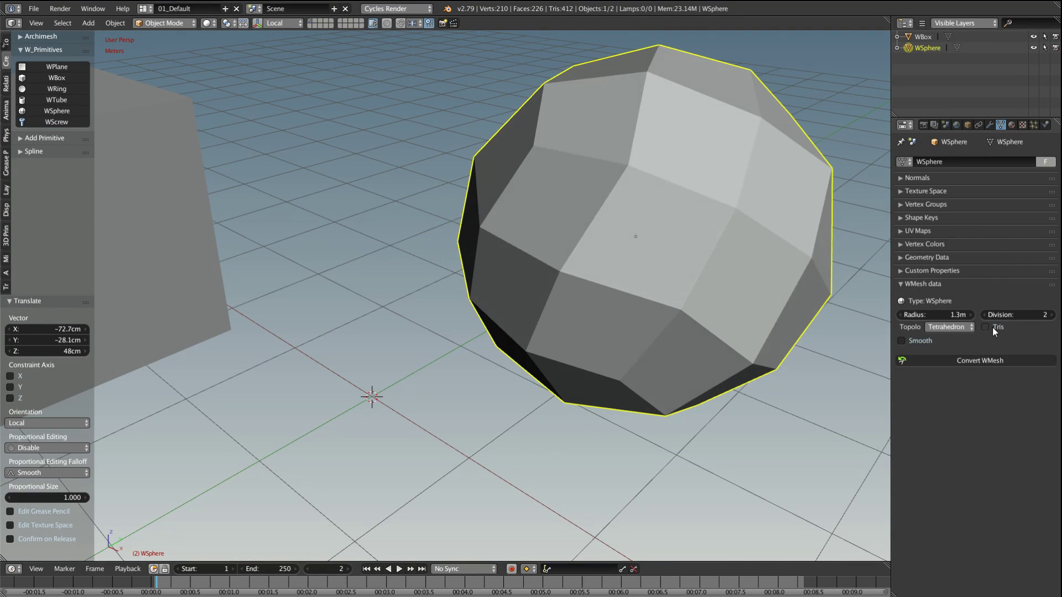
pyautogui.moveTo(774, 315); pyautogui.dragTo(641, 260, button='middle')
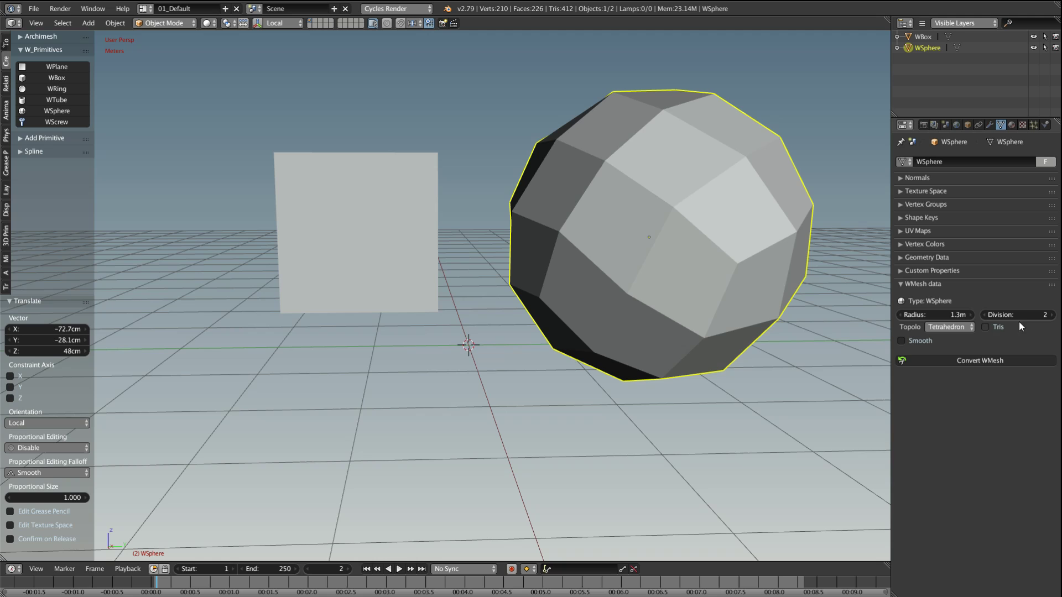
# Step: Change the WSphere's topology to Octahedron and enable Tris
pyautogui.click(948, 326)
pyautogui.click(955, 279)
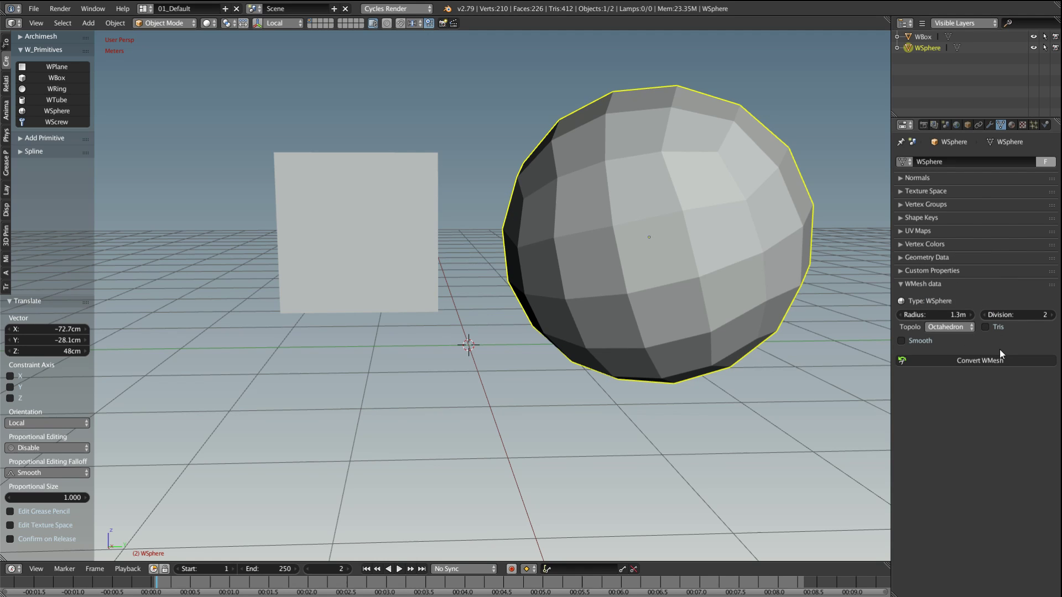
pyautogui.click(985, 327)
pyautogui.moveTo(763, 307); pyautogui.dragTo(709, 295, button='middle')
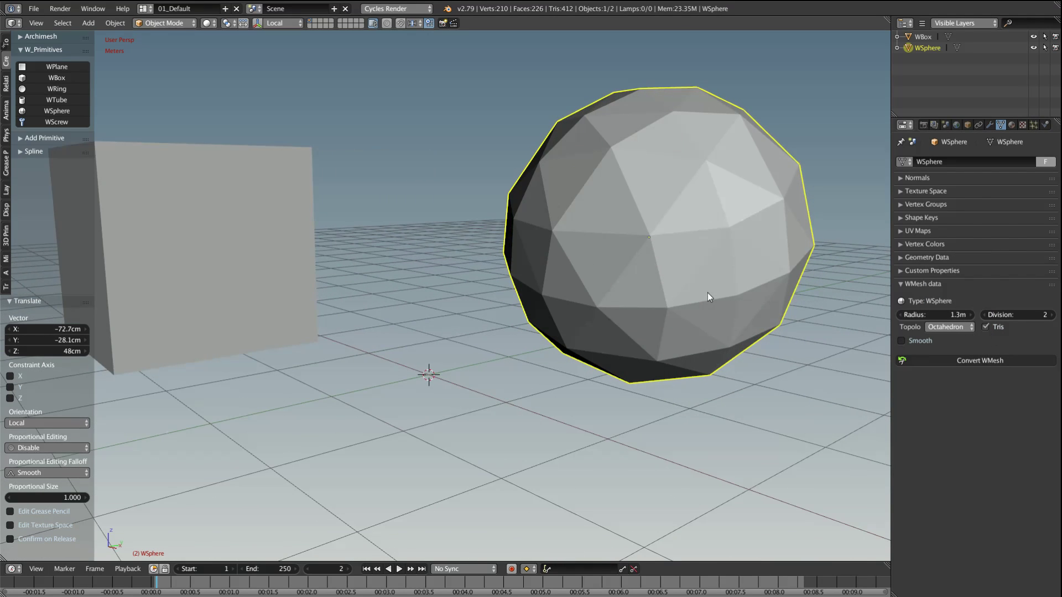
# Step: Return the WSphere's topology to Icosahedron with Tris off and examine its quad faces up close
pyautogui.click(951, 327)
pyautogui.click(947, 266)
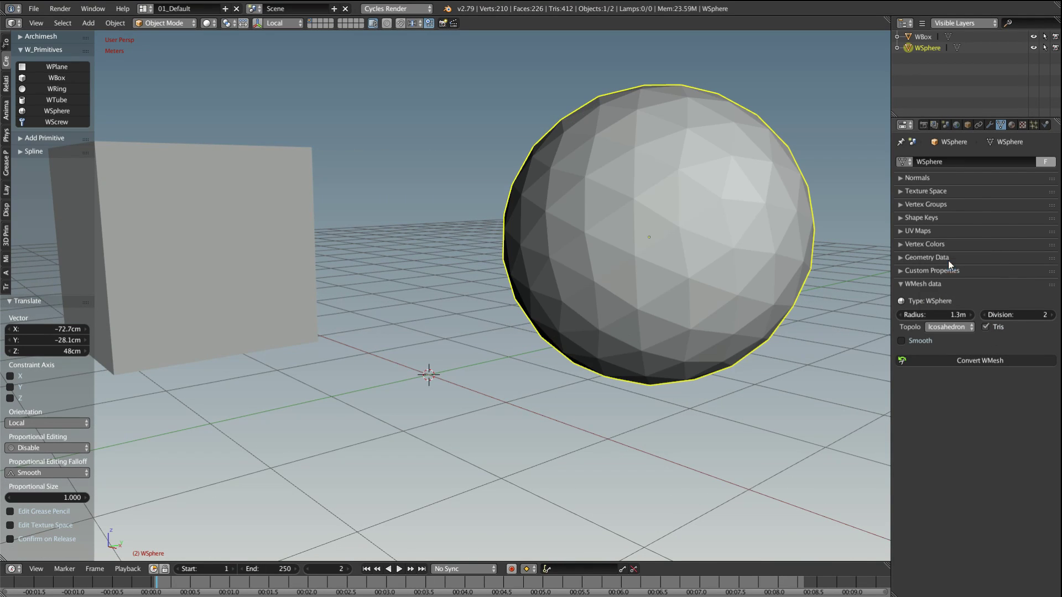
pyautogui.click(985, 327)
pyautogui.moveTo(791, 301); pyautogui.dragTo(758, 281, button='middle')
pyautogui.scroll(3, 748, 267)
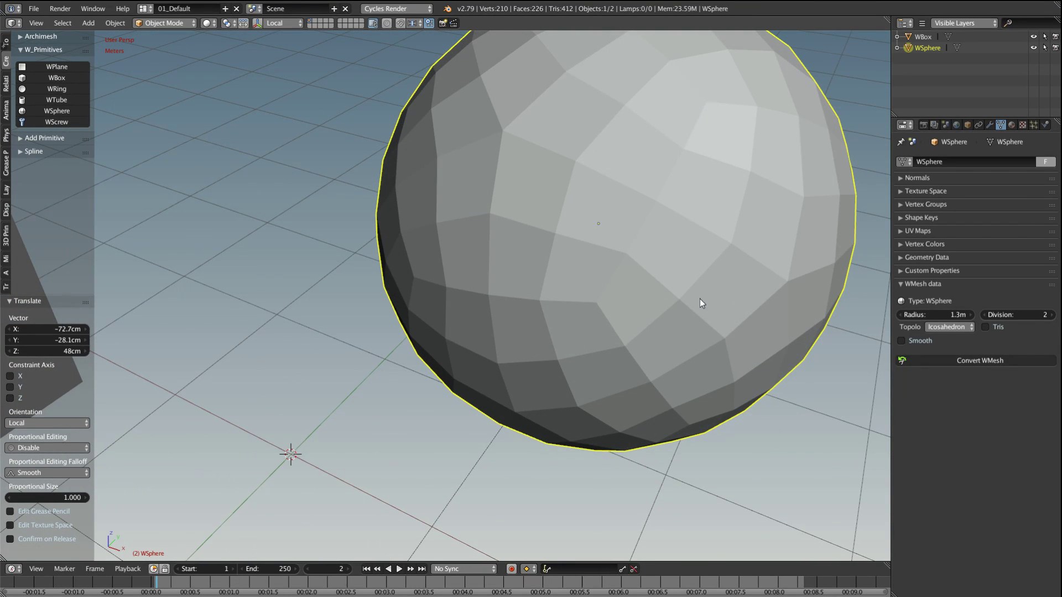
pyautogui.scroll(-4, 702, 303)
pyautogui.moveTo(701, 304); pyautogui.dragTo(659, 290, button='middle')
pyautogui.scroll(-3, 697, 310)
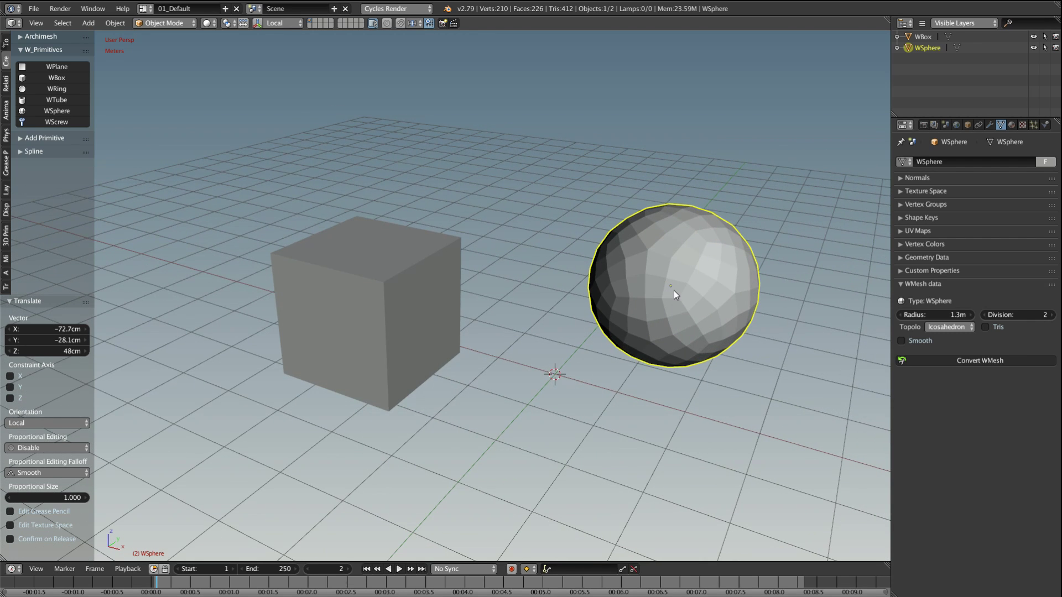
# Step: Move the WBox farther from the WSphere and rotate it -16°
pyautogui.rightClick(401, 333)
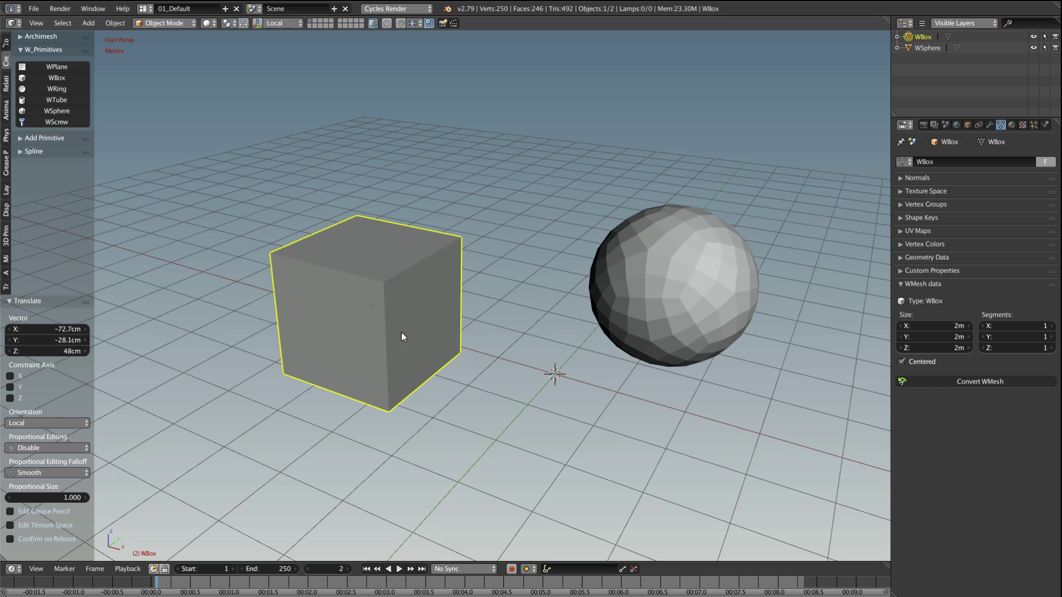
pyautogui.keyDown('shift'); pyautogui.moveTo(356, 307); pyautogui.dragTo(436, 334, button='middle'); pyautogui.keyUp('shift')
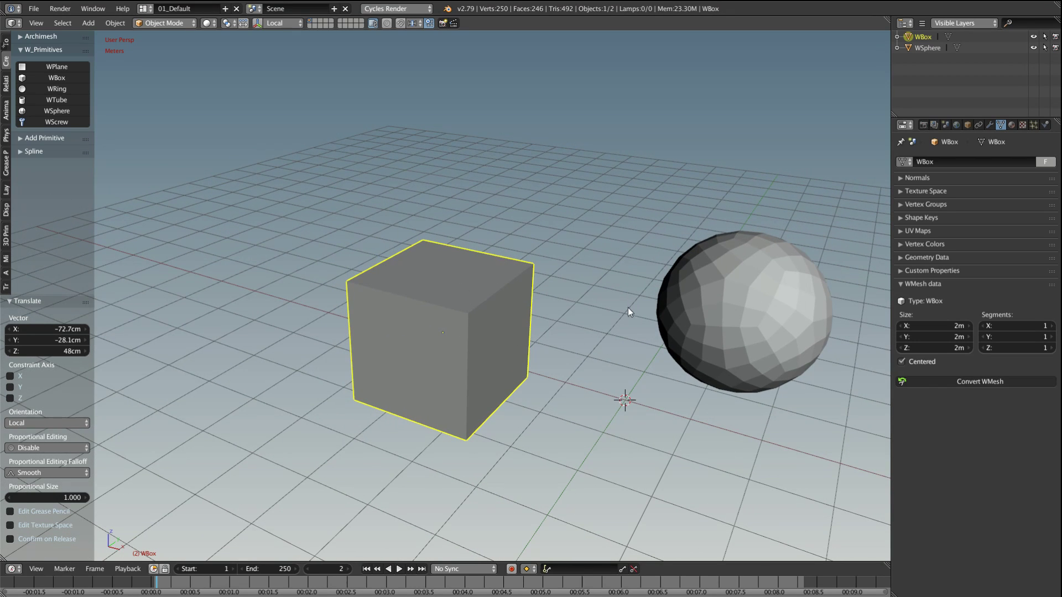
pyautogui.press('g')
pyautogui.click(323, 244)
pyautogui.press('r')
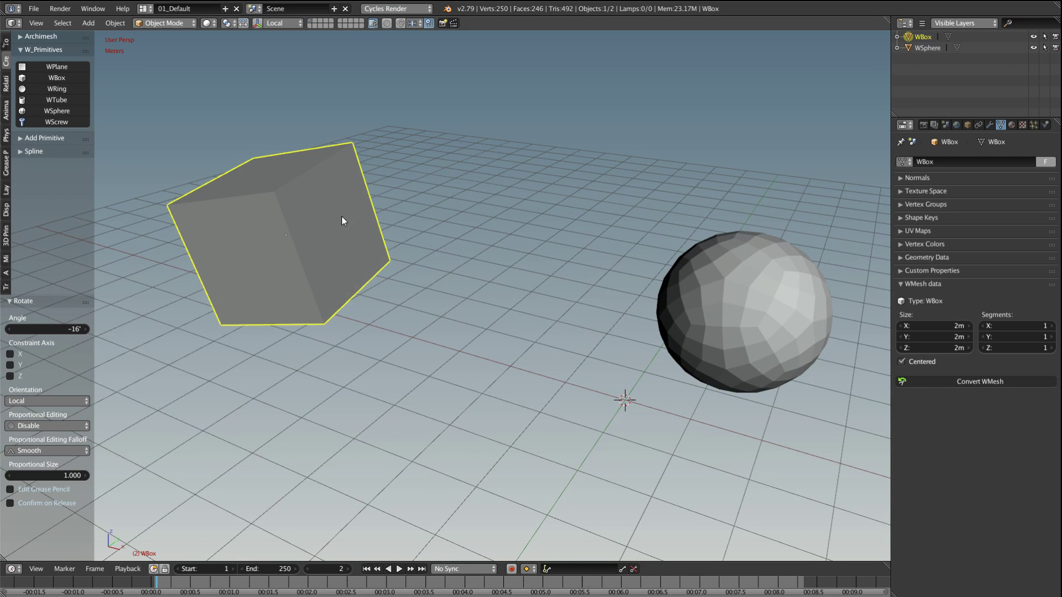
pyautogui.click(341, 216)
# Step: Set the WBox size to 1.2 m in X, 3 m in Y and 82 cm in Z, with 20 X segments
pyautogui.moveTo(940, 326); pyautogui.dragTo(930, 351)
pyautogui.moveTo(1012, 326); pyautogui.dragTo(1032, 348)
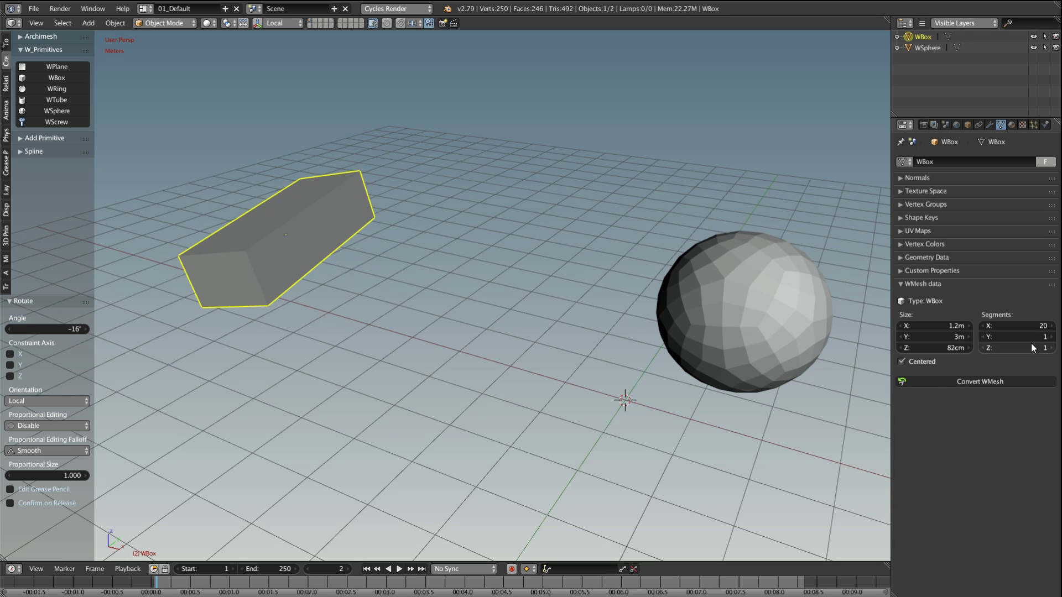
# Step: Turn on Wire and Draw All Edges in the WBox's object display options, and return to its WMesh data
pyautogui.click(968, 125)
pyautogui.click(906, 245)
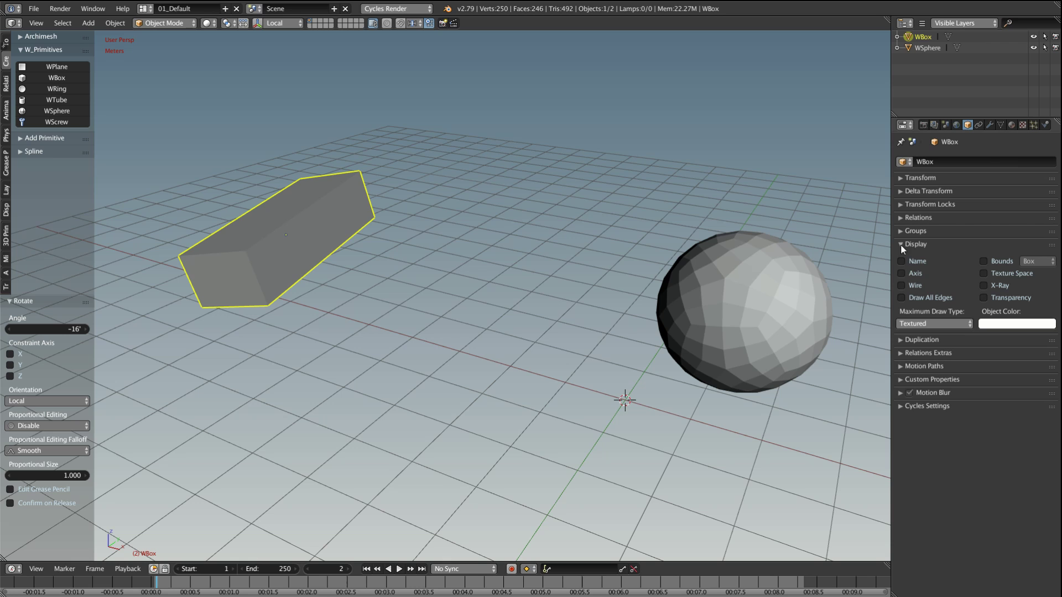
pyautogui.click(902, 285)
pyautogui.click(901, 298)
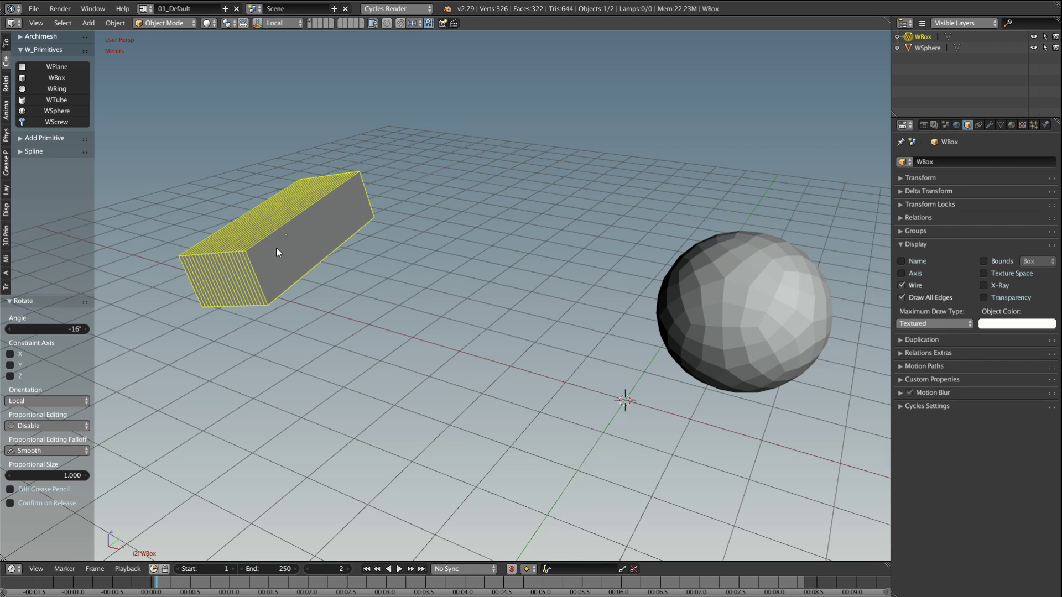
pyautogui.moveTo(277, 249); pyautogui.dragTo(317, 259, button='middle')
pyautogui.scroll(3, 317, 259)
pyautogui.click(1001, 125)
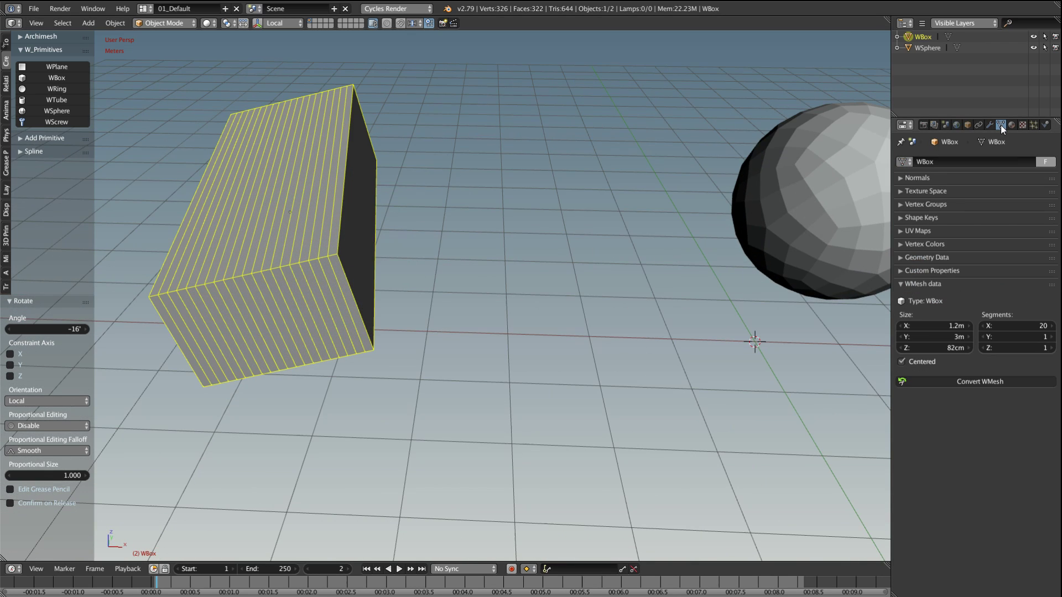
# Step: Add more Y and Z segments to the WBox, and set the WSphere's radius to 1 m
pyautogui.moveTo(1040, 325); pyautogui.dragTo(1042, 348)
pyautogui.rightClick(833, 274)
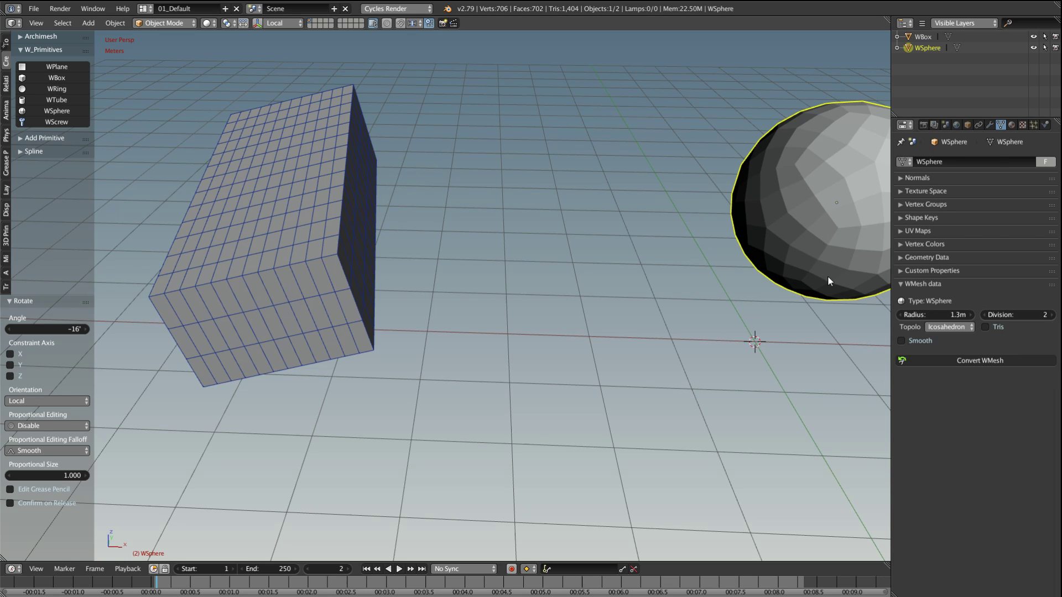
pyautogui.moveTo(827, 275); pyautogui.dragTo(898, 337, button='middle')
pyautogui.moveTo(955, 314); pyautogui.dragTo(940, 314)
pyautogui.moveTo(621, 303); pyautogui.dragTo(613, 300, button='middle')
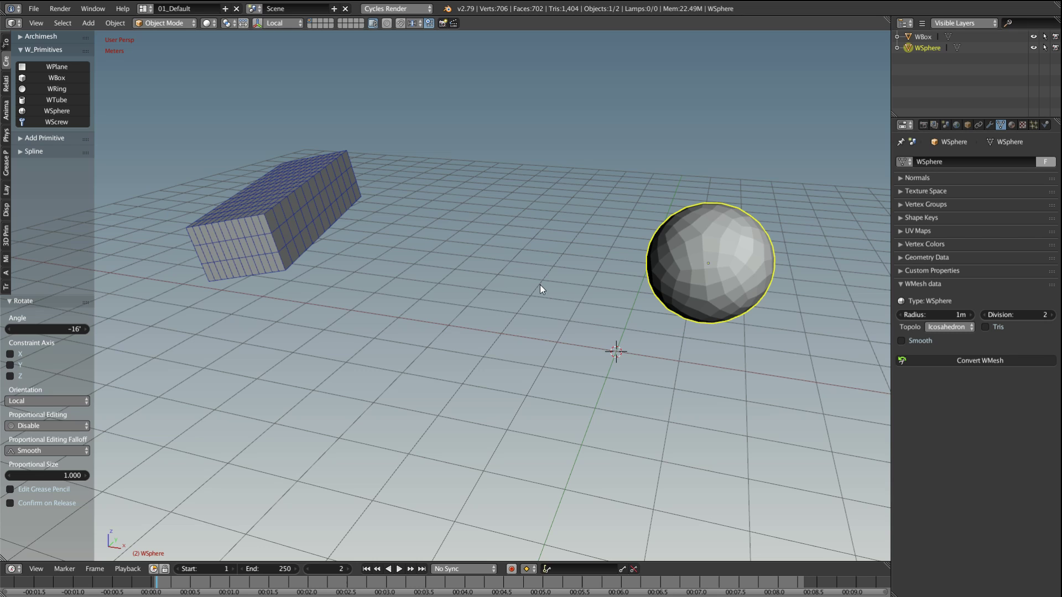
# Step: Add a WPlane and move it -4.29 m in X, -1.64 m in Y and 8.6 cm in Z
pyautogui.click(54, 67)
pyautogui.press('g')
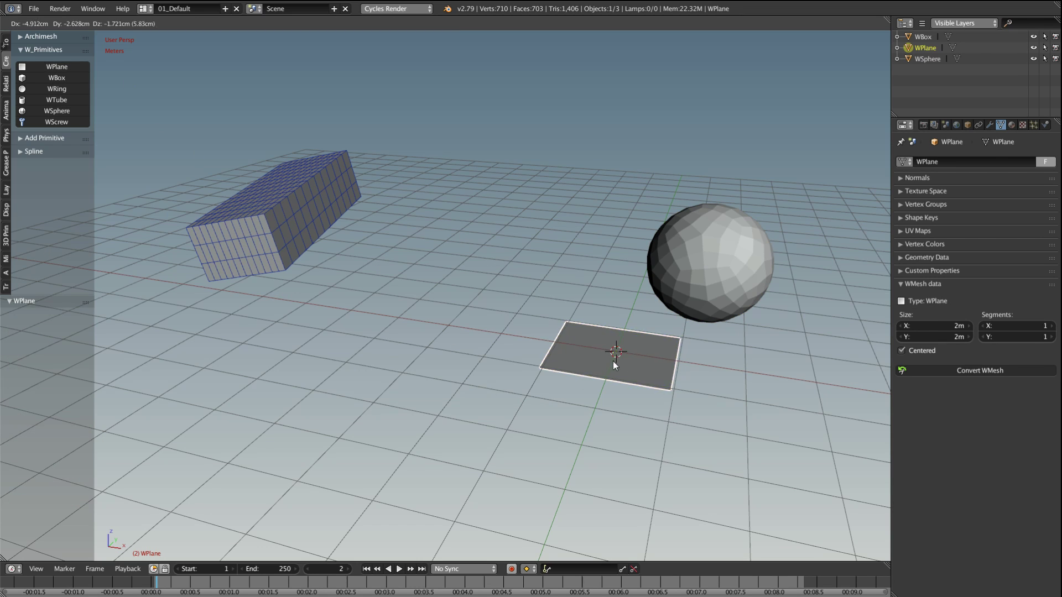
pyautogui.click(361, 358)
pyautogui.moveTo(317, 344); pyautogui.dragTo(326, 341, button='middle')
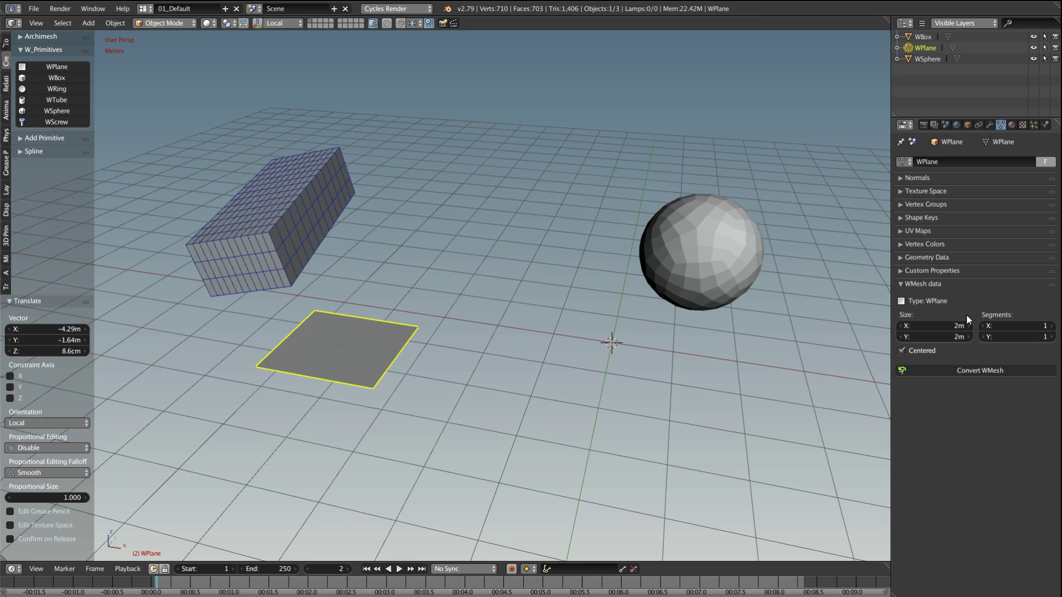
# Step: Set the WPlane to 1.9 m by 2.1 m with 6 by 15 segments, and turn on Wire and Draw All Edges for it
pyautogui.moveTo(935, 326); pyautogui.dragTo(940, 337)
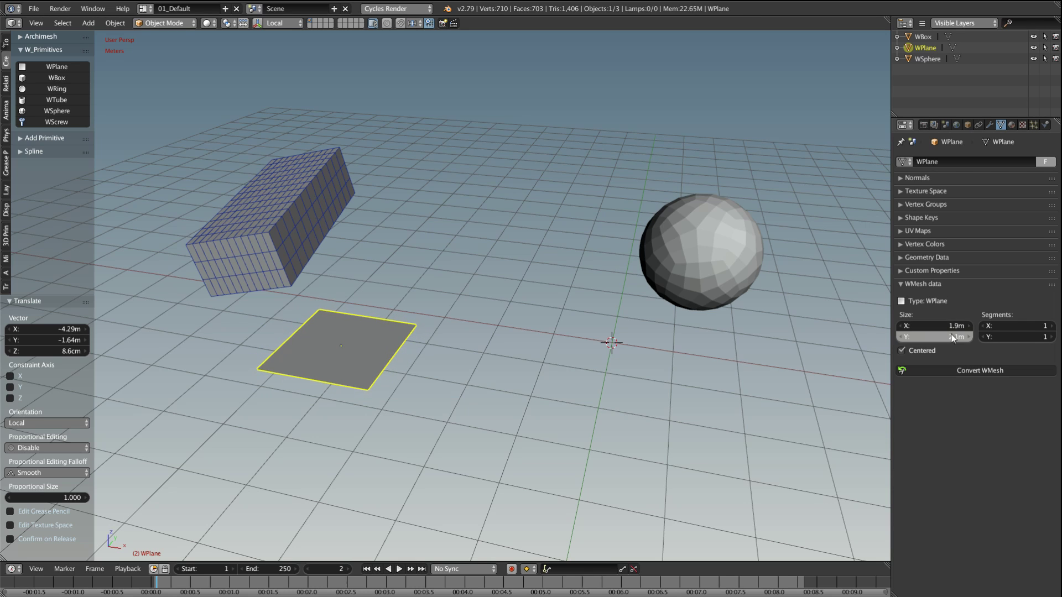
pyautogui.moveTo(1018, 326); pyautogui.dragTo(1040, 337)
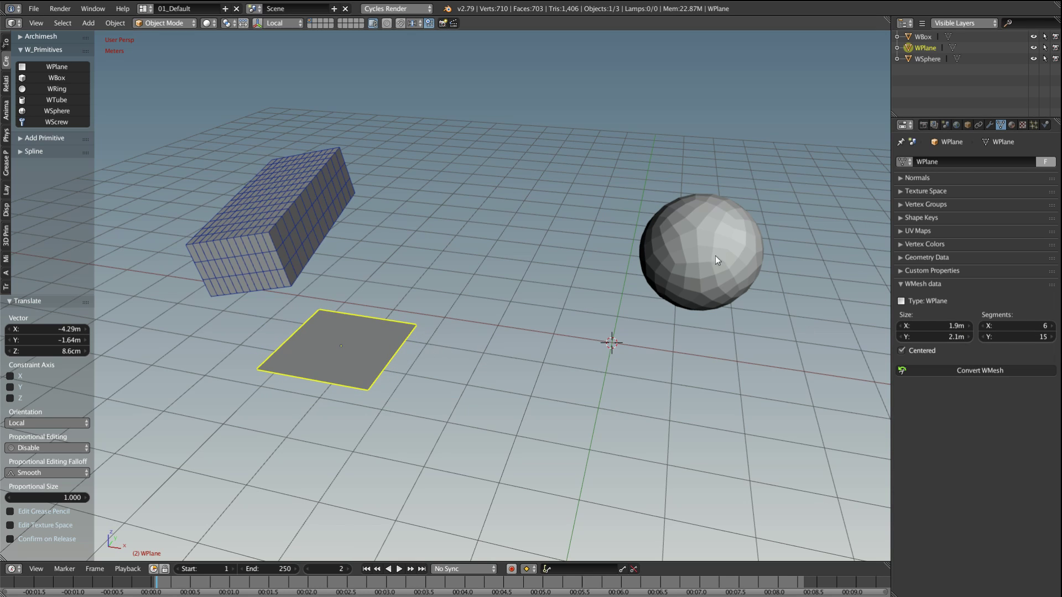
pyautogui.click(968, 124)
pyautogui.click(907, 285)
pyautogui.click(905, 297)
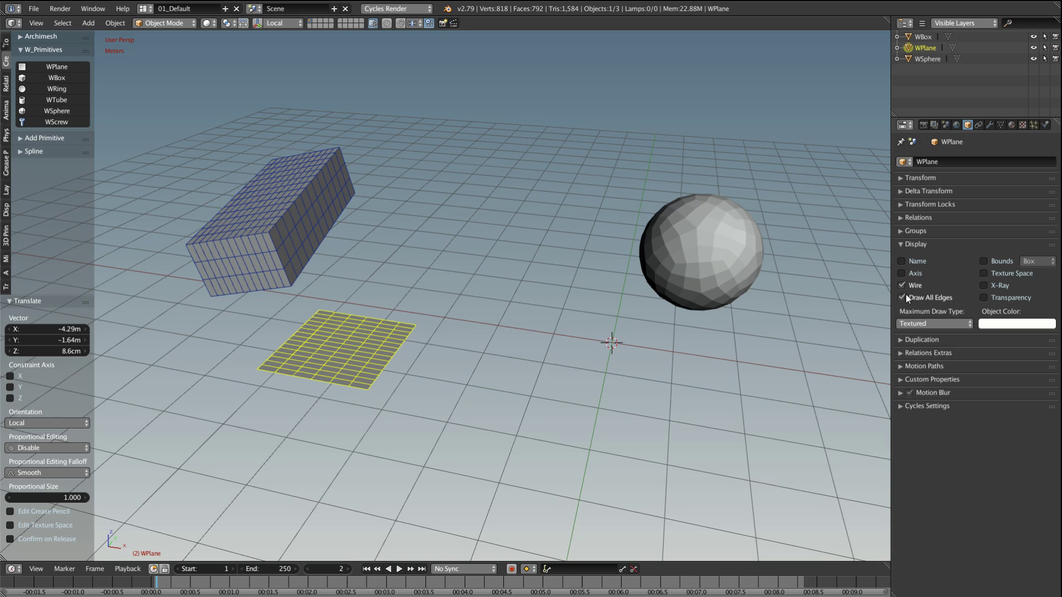
# Step: Move the WPlane 1.51 m, 2.04 m and 3.01 m in X, Y and Z, and trackball-rotate it 44.7° and -21.8°
pyautogui.press('g')
pyautogui.click(471, 144)
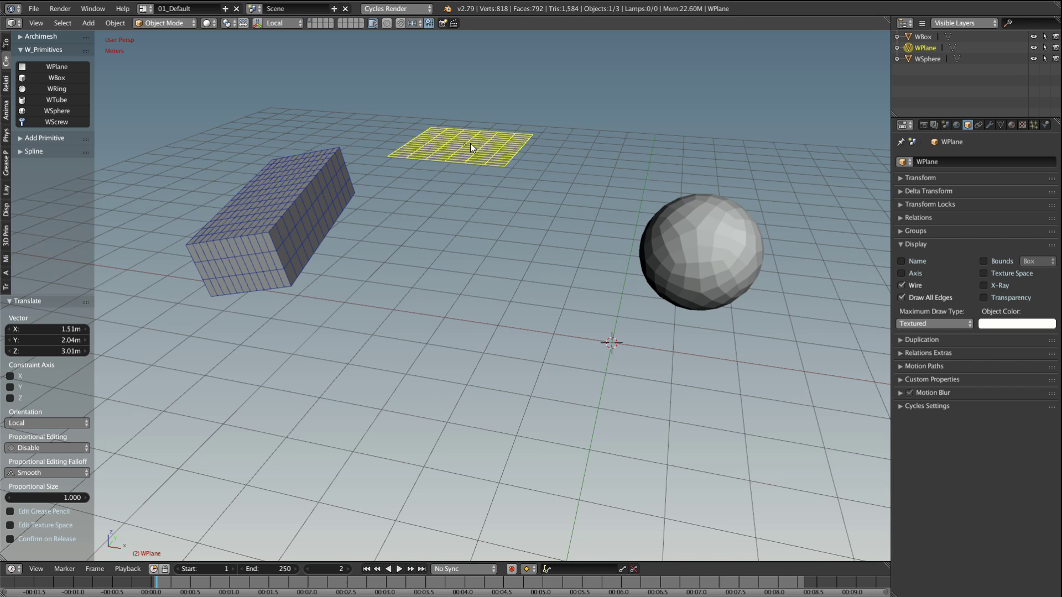
pyautogui.press('r')
pyautogui.press('r')
pyautogui.click(447, 182)
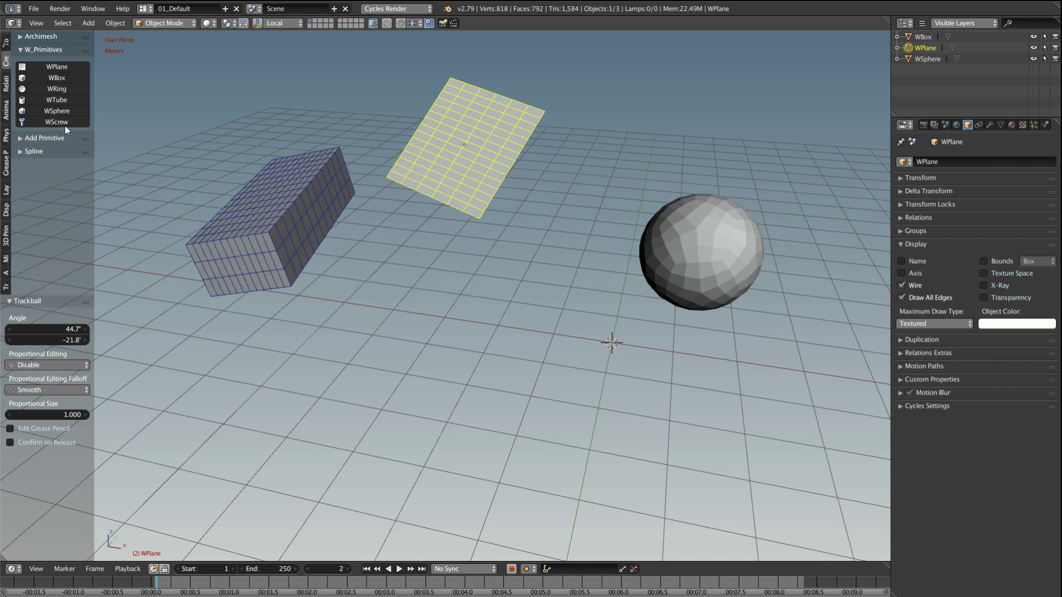
# Step: Add a second WBox, move it -6.49 m in X, -2.29 m in Y and -42.3 cm in Z, and select the wireframed WBox
pyautogui.click(57, 78)
pyautogui.press('g')
pyautogui.click(233, 314)
pyautogui.rightClick(305, 293)
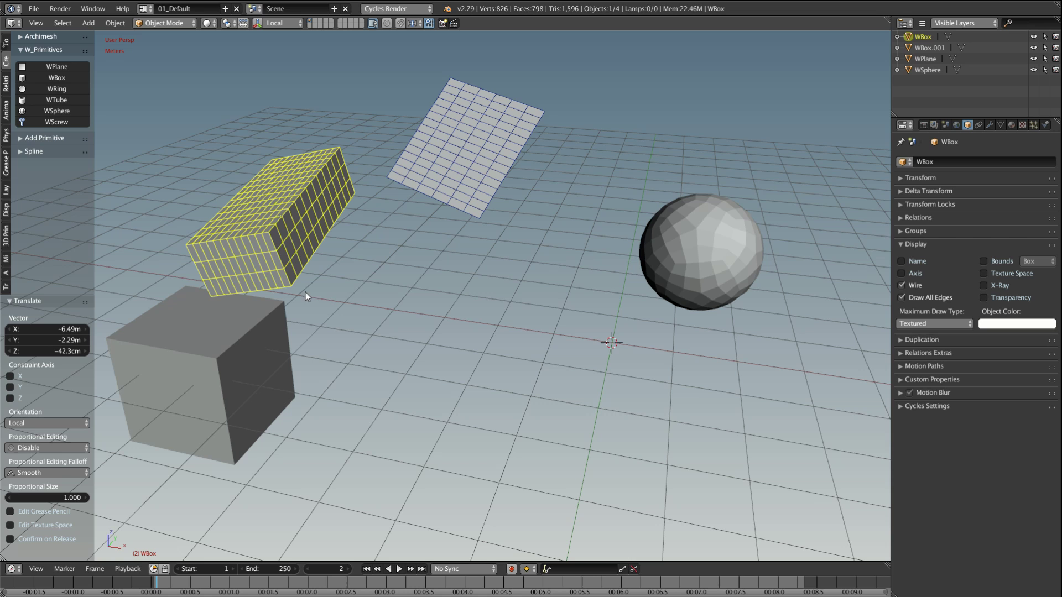
# Step: Add a WRing and set its radiuses to 99 cm and 63 cm
pyautogui.click(50, 89)
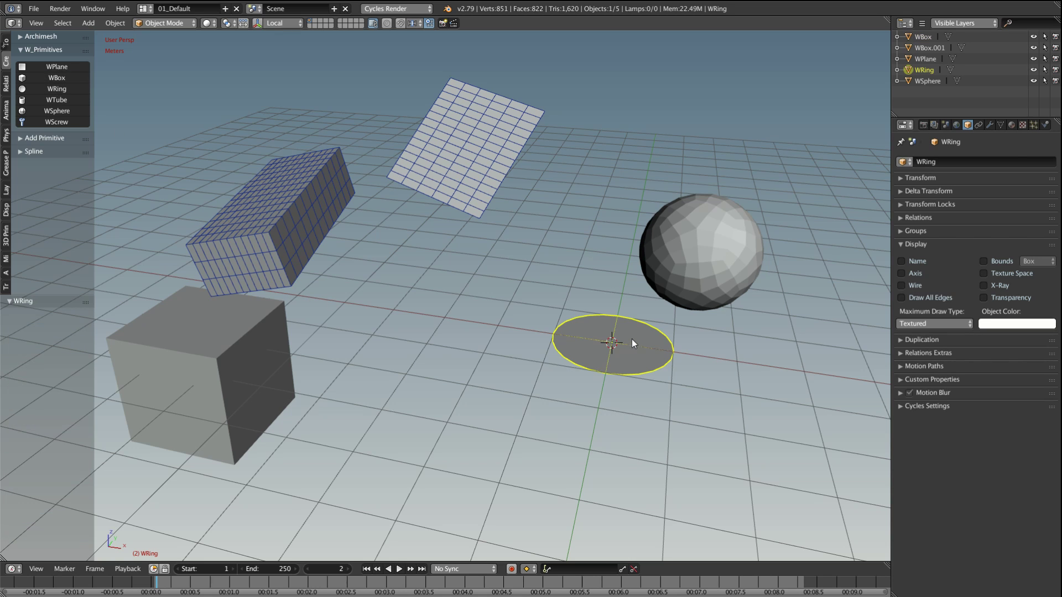
pyautogui.scroll(4, 636, 347)
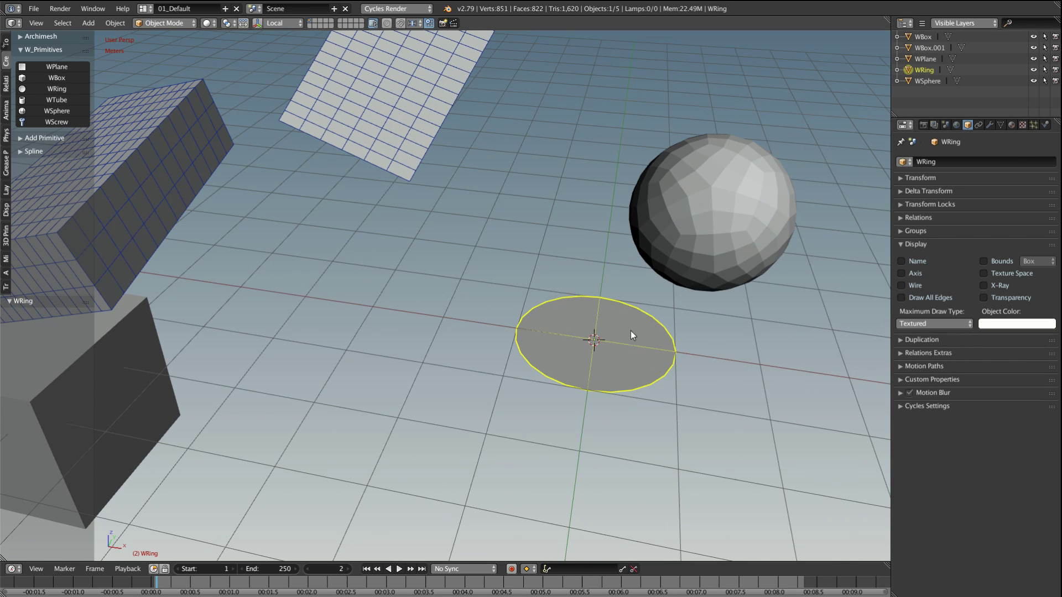
pyautogui.click(1001, 124)
pyautogui.moveTo(927, 336)
pyautogui.mouseDown()
pyautogui.moveTo(974, 336)
pyautogui.moveTo(901, 325)
pyautogui.moveTo(921, 327)
pyautogui.mouseUp()
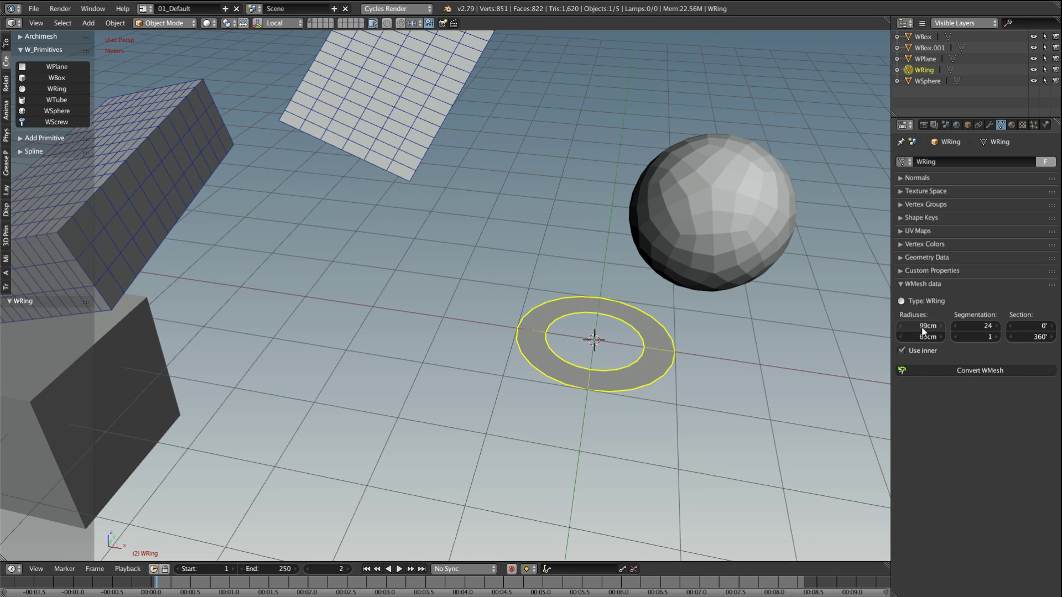
# Step: Toggle the WRing's Use inner off and back on, and set 17 segments with a section from 134° to 277°
pyautogui.click(901, 350)
pyautogui.click(901, 350)
pyautogui.moveTo(977, 327); pyautogui.dragTo(1054, 327)
pyautogui.moveTo(1031, 337); pyautogui.dragTo(1006, 336)
# Step: Move the WRing -2.51 m, -1.46 m and 1.45 m in X, Y and Z, and trackball-rotate it 39° and 1.15°
pyautogui.moveTo(609, 337); pyautogui.dragTo(585, 384, button='middle')
pyautogui.press('g')
pyautogui.click(266, 191)
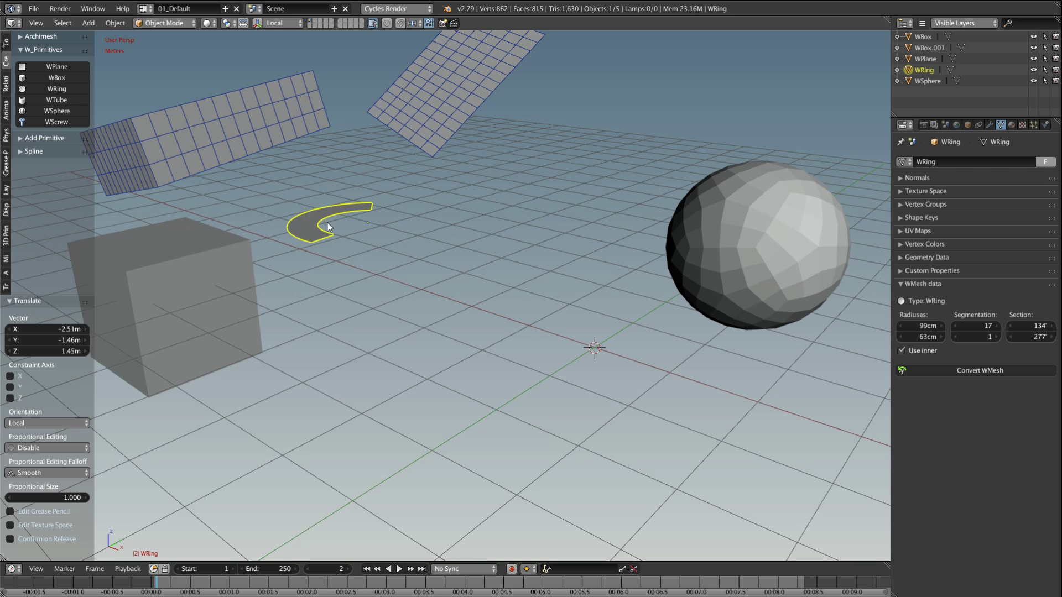
pyautogui.press('r')
pyautogui.press('r')
pyautogui.click(294, 210)
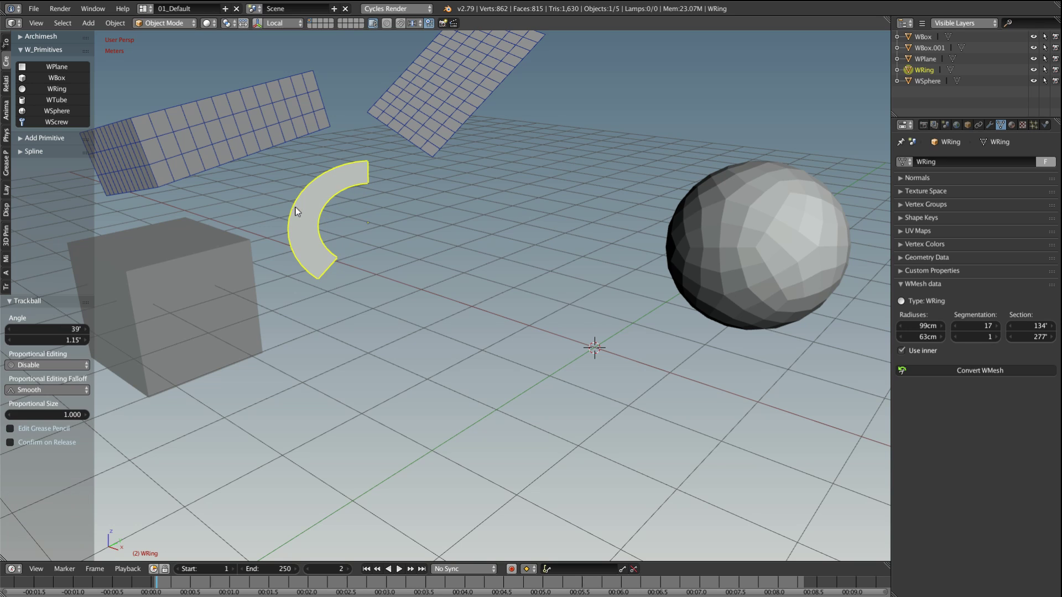
# Step: Add a WTube and move it -92.3 cm in X, -54.9 cm in Y and 5.75 mm in Z
pyautogui.click(57, 100)
pyautogui.moveTo(531, 293); pyautogui.dragTo(613, 337, button='middle')
pyautogui.press('g')
pyautogui.click(555, 334)
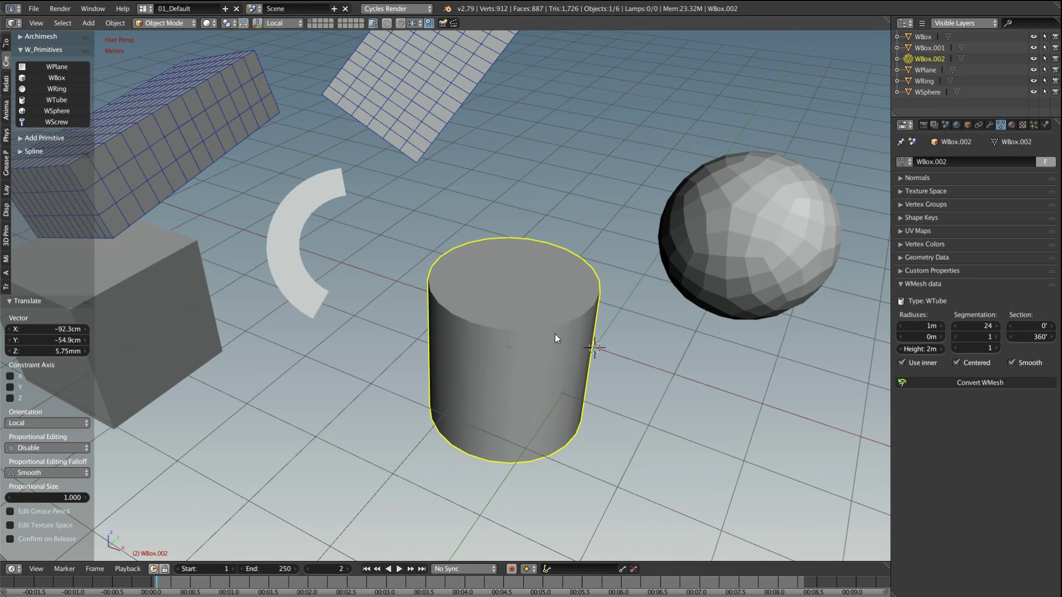
pyautogui.moveTo(516, 372); pyautogui.dragTo(536, 334, button='middle')
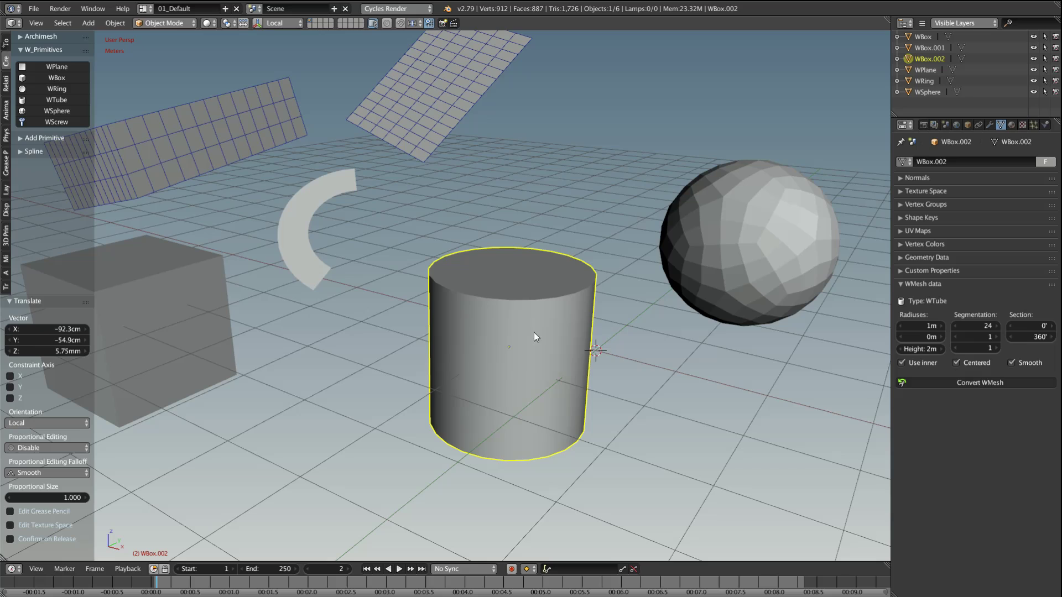
# Step: Expand the list of standard mesh primitives and compare them with the WTube and its parameters
pyautogui.click(25, 138)
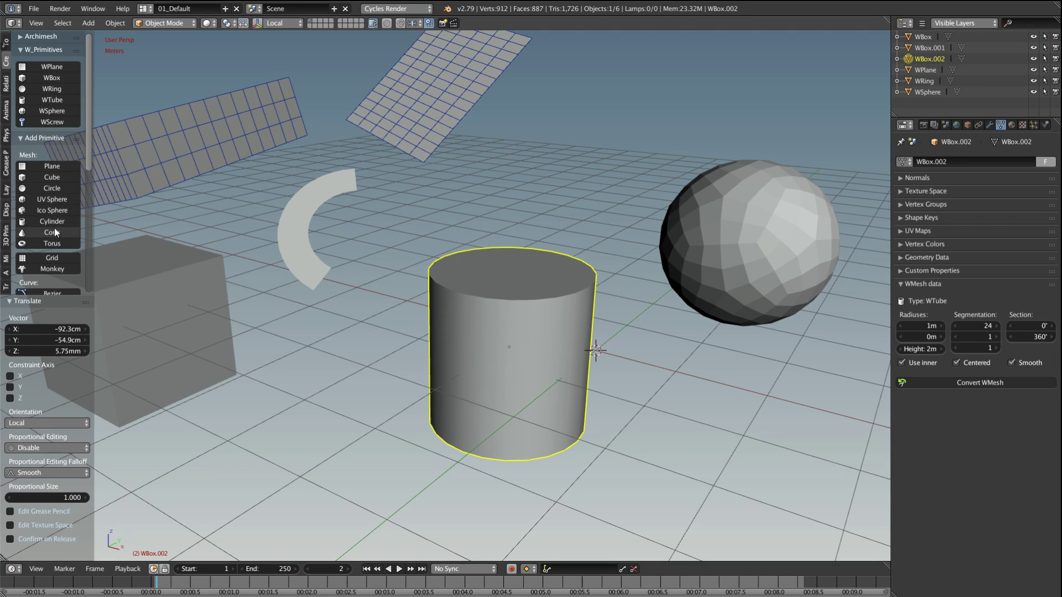
pyautogui.moveTo(529, 317); pyautogui.dragTo(848, 368, button='middle')
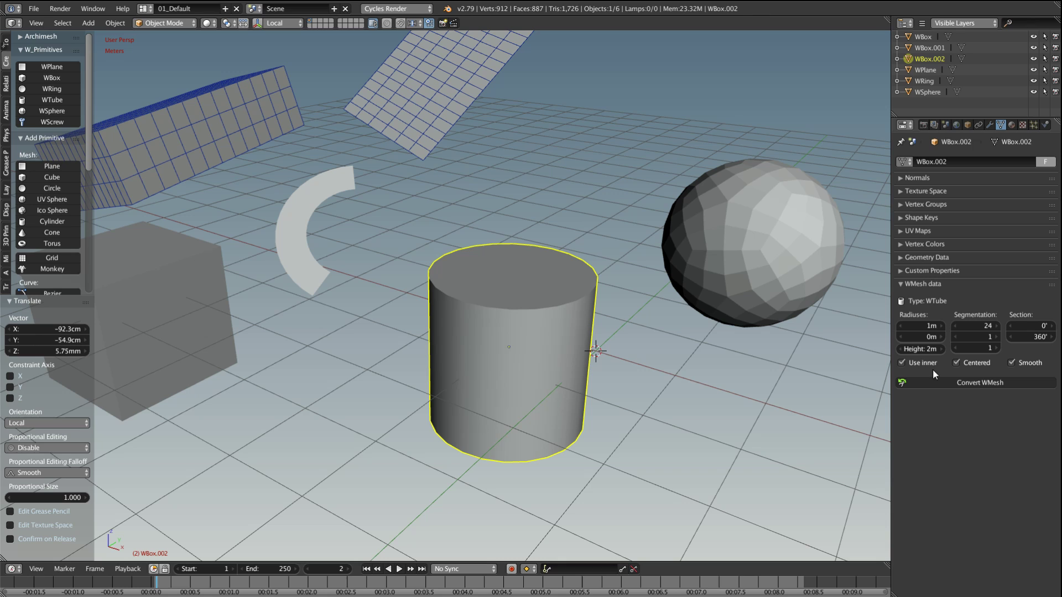
pyautogui.moveTo(447, 320); pyautogui.dragTo(426, 299, button='middle')
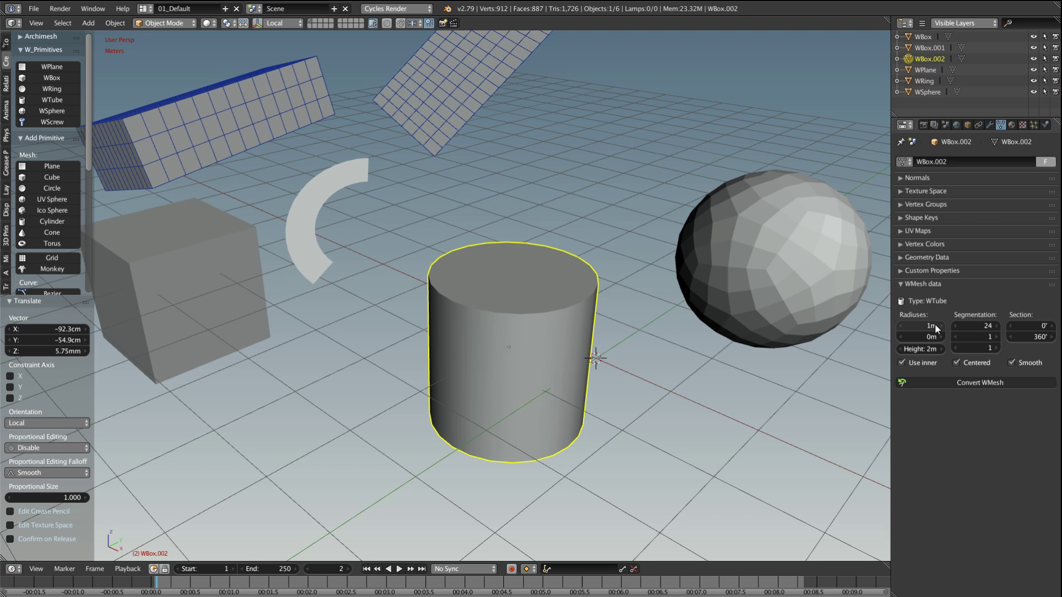
# Step: Set the WTube's radiuses to 1.2 m and 86 cm, with 21 segments around
pyautogui.moveTo(920, 326); pyautogui.dragTo(943, 336)
pyautogui.moveTo(601, 332); pyautogui.dragTo(604, 356, button='middle')
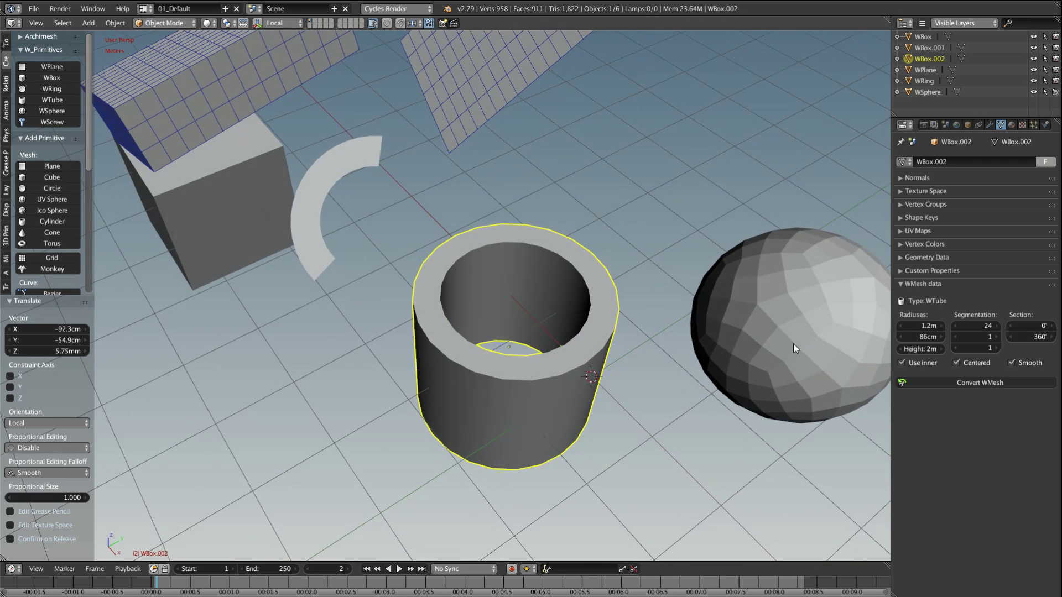
pyautogui.moveTo(975, 326)
pyautogui.mouseDown()
pyautogui.moveTo(940, 326)
pyautogui.moveTo(980, 326)
pyautogui.mouseUp()
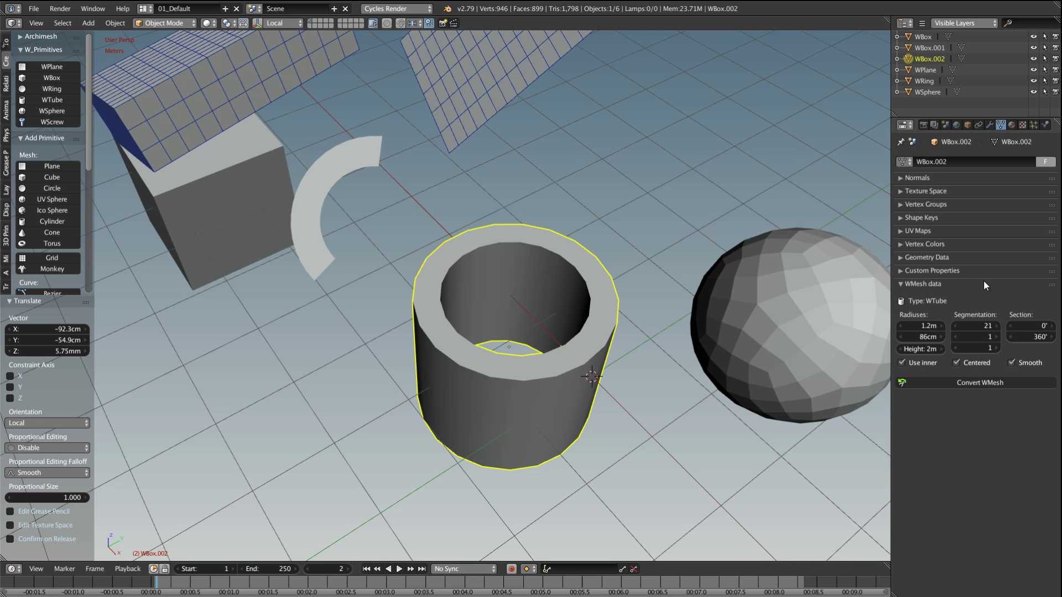
# Step: Turn on Wire and Draw All Edges in the WTube's object display options, and return to its WMesh data
pyautogui.click(968, 125)
pyautogui.click(901, 286)
pyautogui.click(902, 297)
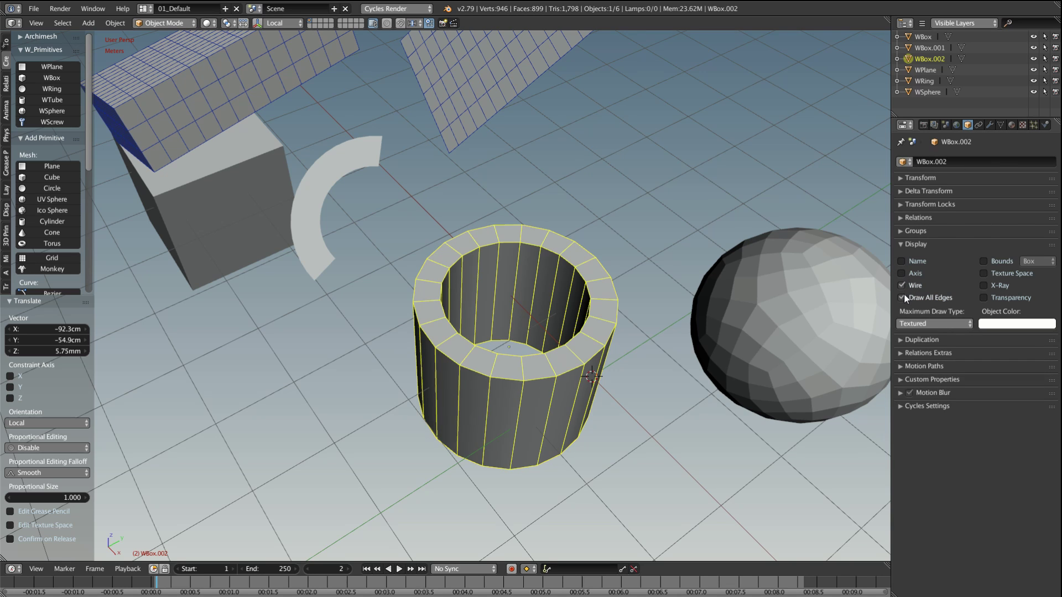
pyautogui.click(1000, 125)
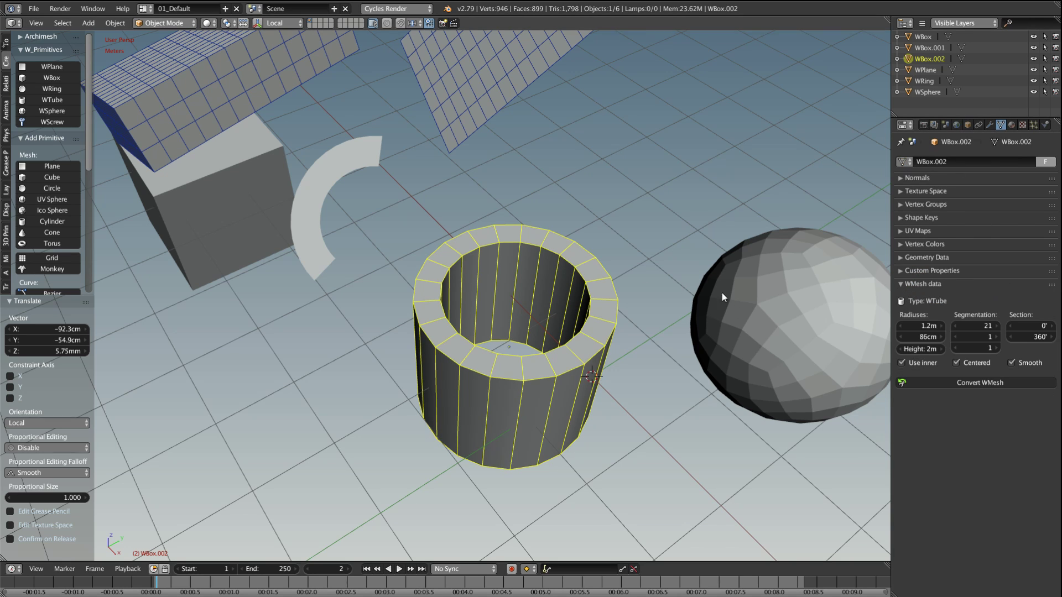
# Step: Set the WTube's other two segmentation values to 6 and 14, and its section from 100° to 360°
pyautogui.moveTo(721, 293); pyautogui.dragTo(644, 370, button='middle')
pyautogui.click(990, 337)
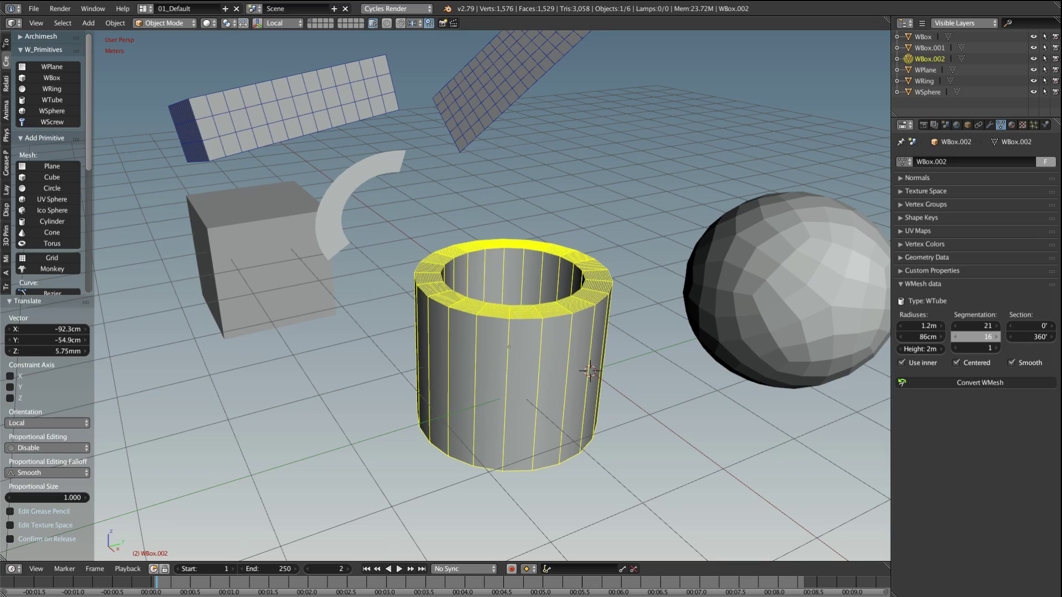
pyautogui.moveTo(990, 337); pyautogui.dragTo(899, 327)
# Step: Move the WTube -1.95 m in X, -2.06 m in Y and -89.7 cm in Z
pyautogui.moveTo(597, 343); pyautogui.dragTo(539, 325, button='middle')
pyautogui.press('g')
pyautogui.click(351, 357)
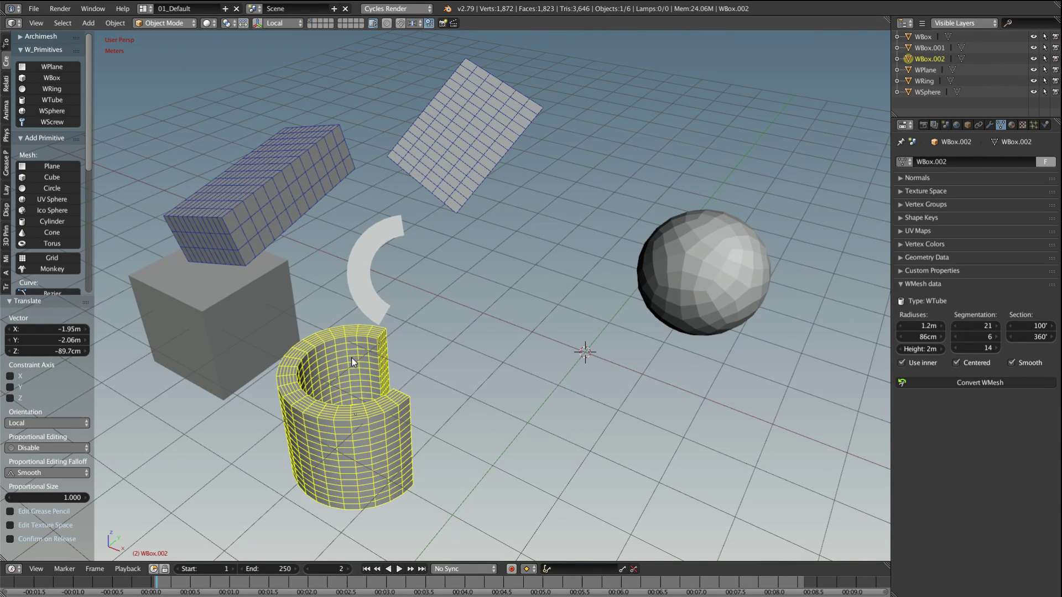
# Step: Add a second WSphere and move it 94.3 cm in X, 3.14 m in Y and 3.03 m in Z
pyautogui.click(40, 110)
pyautogui.press('g')
pyautogui.click(744, 145)
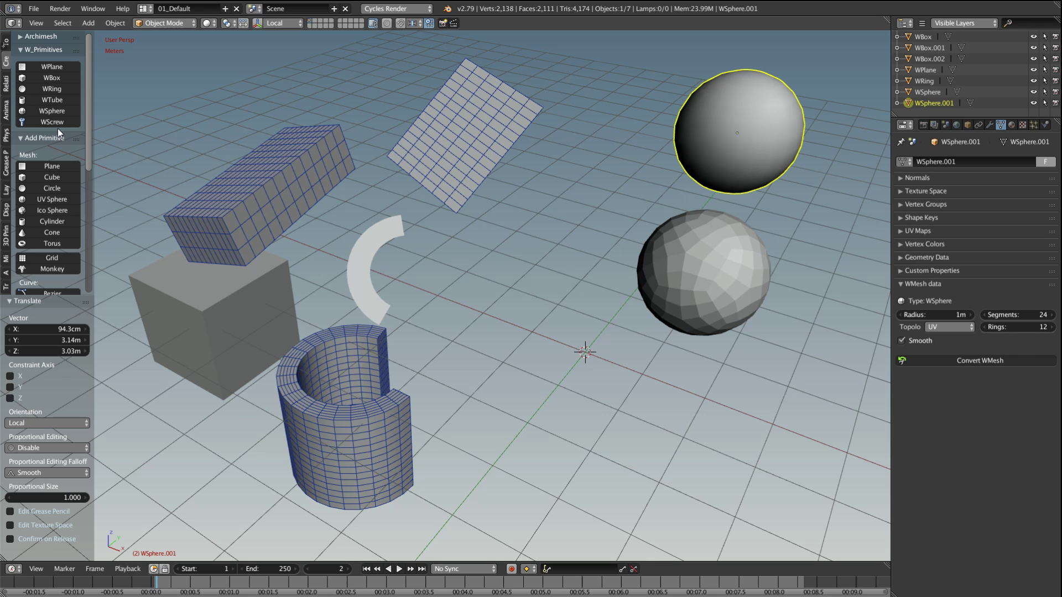
# Step: Add a WScrew and move it -66.2 cm in X, -31.5 cm in Y and -13.3 cm in Z
pyautogui.click(45, 123)
pyautogui.scroll(4, 629, 315)
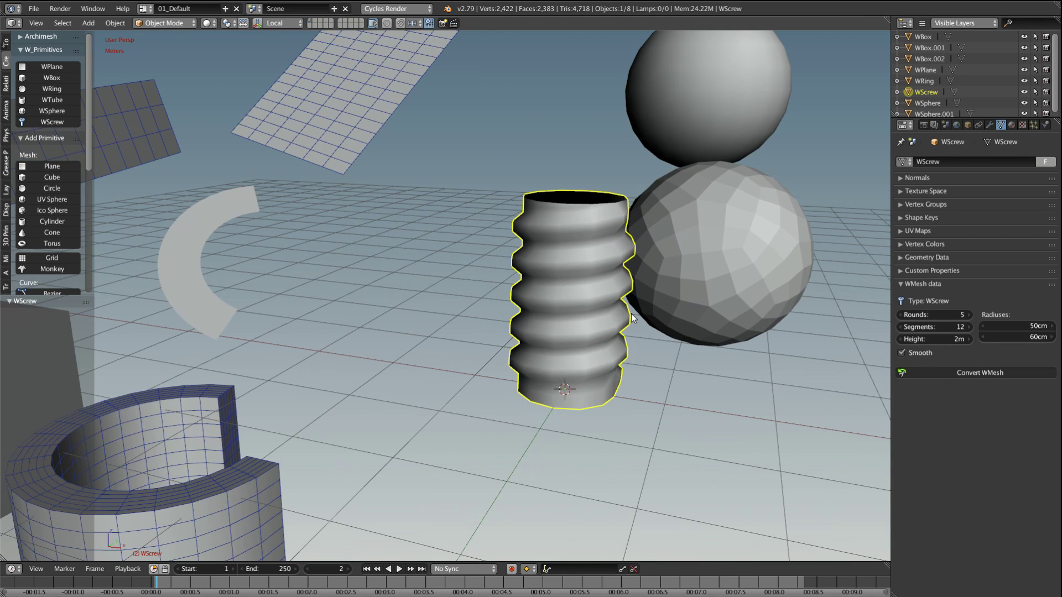
pyautogui.press('g')
pyautogui.click(553, 327)
pyautogui.scroll(4, 559, 331)
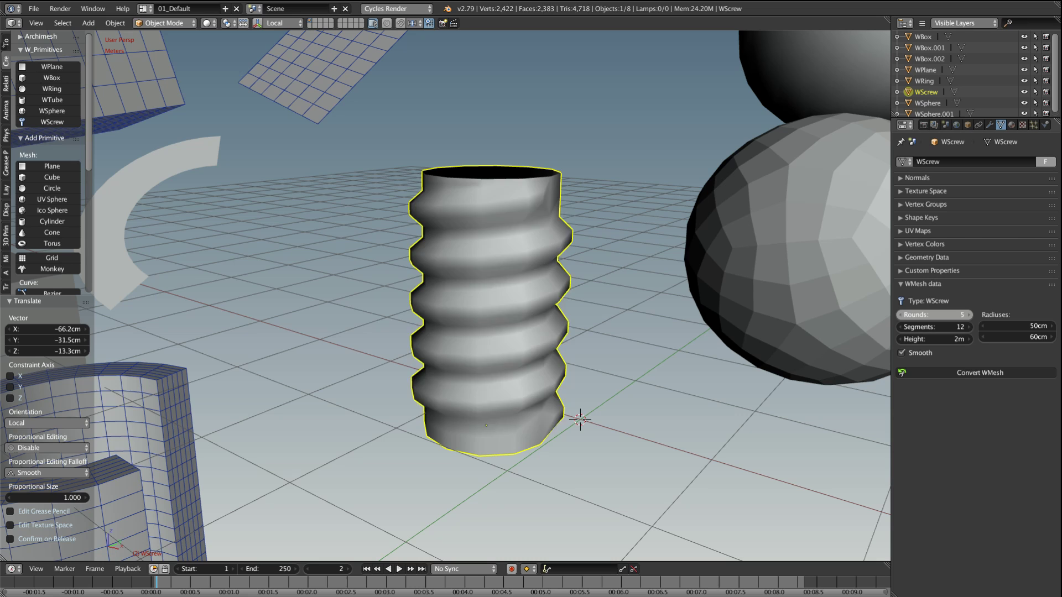
# Step: Set the WScrew to 17 rounds, 20 segments, 1.5 m height and radiuses of 51 cm and 60 cm
pyautogui.moveTo(935, 315); pyautogui.dragTo(910, 339)
pyautogui.moveTo(1043, 326); pyautogui.dragTo(1042, 326)
pyautogui.moveTo(940, 315); pyautogui.dragTo(1017, 327)
pyautogui.moveTo(487, 347); pyautogui.dragTo(463, 350, button='middle')
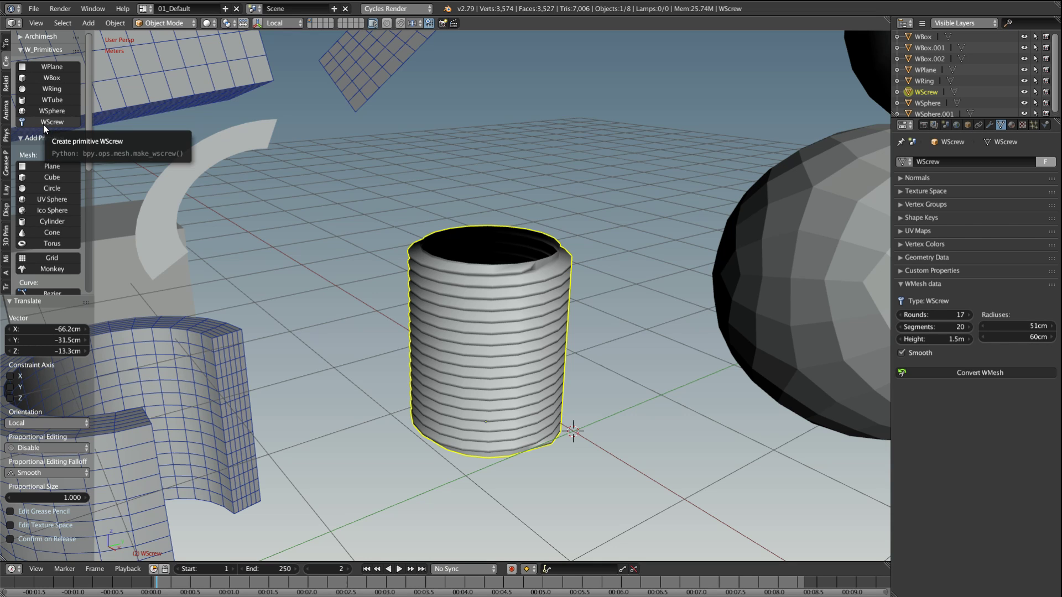
pyautogui.moveTo(478, 294)
pyautogui.mouseDown(button='middle')
pyautogui.moveTo(470, 281)
pyautogui.moveTo(471, 290)
pyautogui.mouseUp(button='middle')
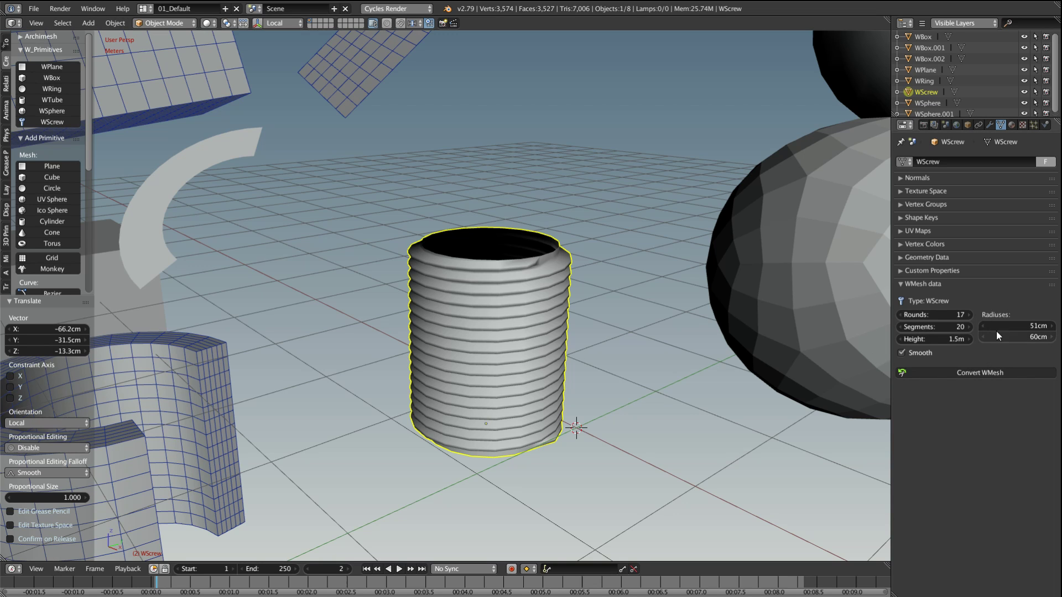
# Step: Move the WScrew 22.8 cm in X, 72.9 cm in Y and 1.75 m in Z, up between the WPlane and the spheres
pyautogui.moveTo(548, 314); pyautogui.dragTo(440, 302, button='middle')
pyautogui.scroll(-2, 440, 302)
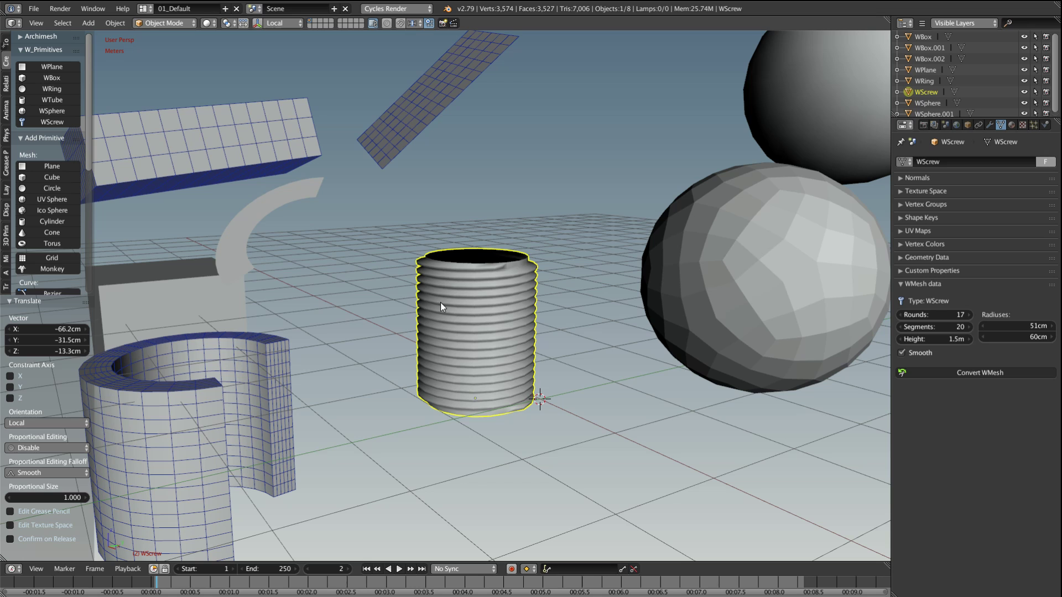
pyautogui.scroll(-2, 483, 329)
pyautogui.moveTo(494, 349); pyautogui.dragTo(532, 244, button='right')
pyautogui.moveTo(529, 261); pyautogui.dragTo(517, 274, button='middle')
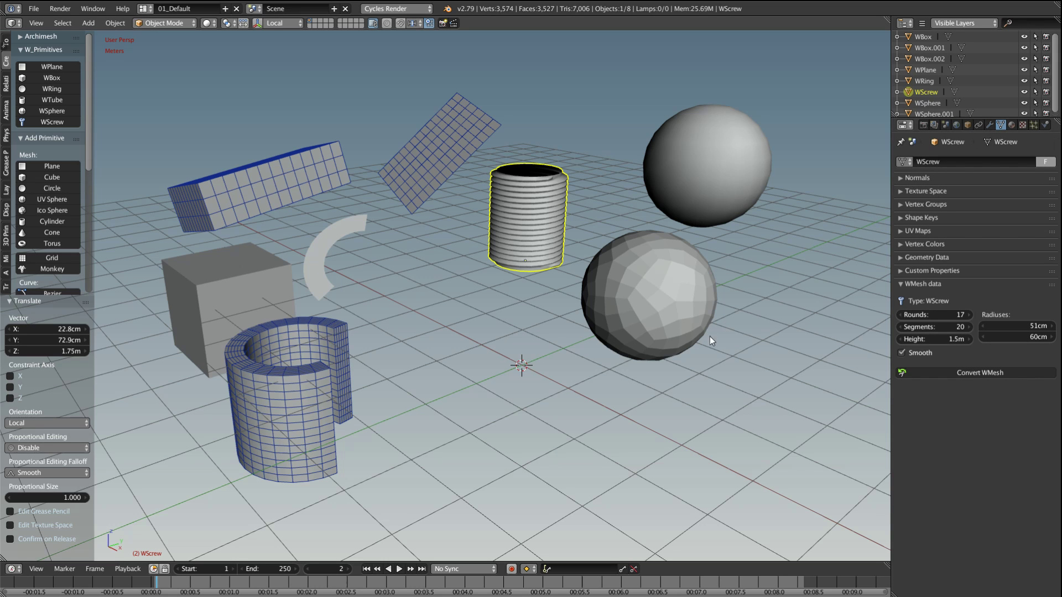
pyautogui.moveTo(617, 319); pyautogui.dragTo(764, 253, button='middle')
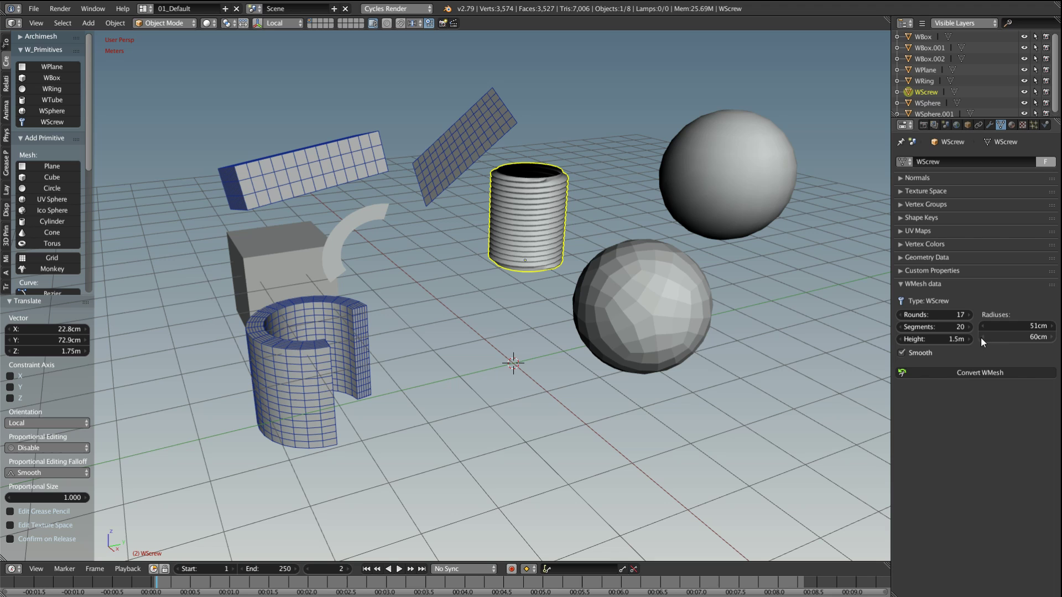
# Step: Add a regular UV Sphere and move it 28.4 cm in X, 7.98 cm in Y and -40.5 cm in Z
pyautogui.scroll(2, 517, 213)
pyautogui.rightClick(779, 154)
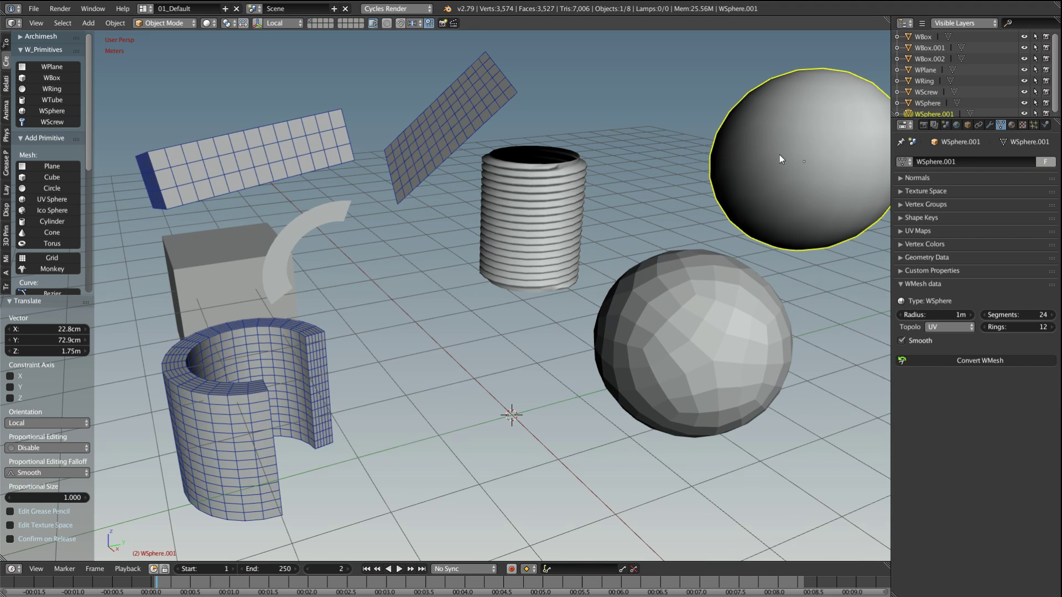
pyautogui.scroll(-2, 761, 200)
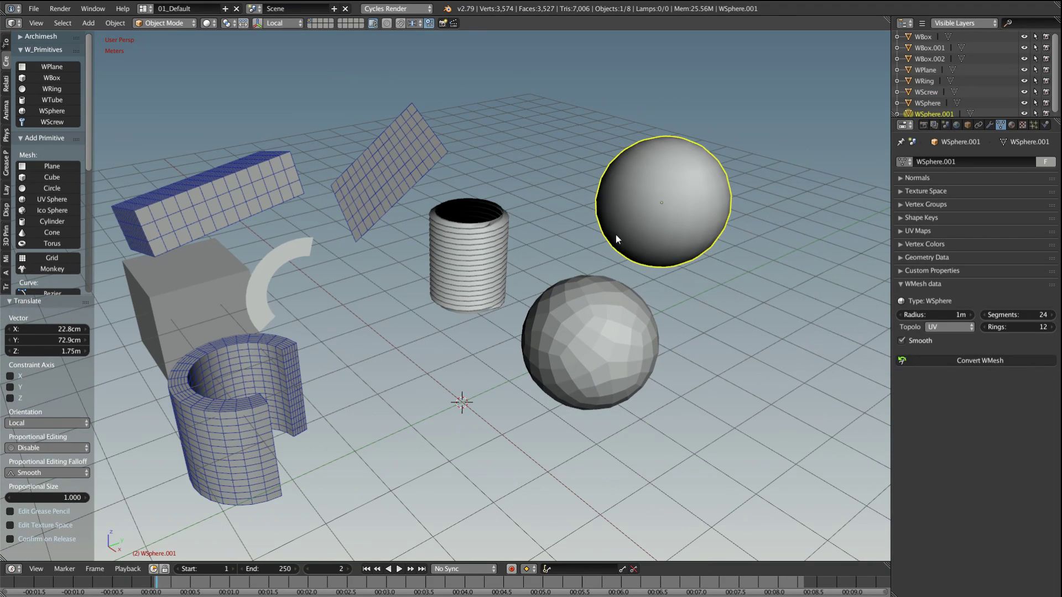
pyautogui.click(47, 199)
pyautogui.moveTo(436, 421); pyautogui.dragTo(463, 407, button='middle')
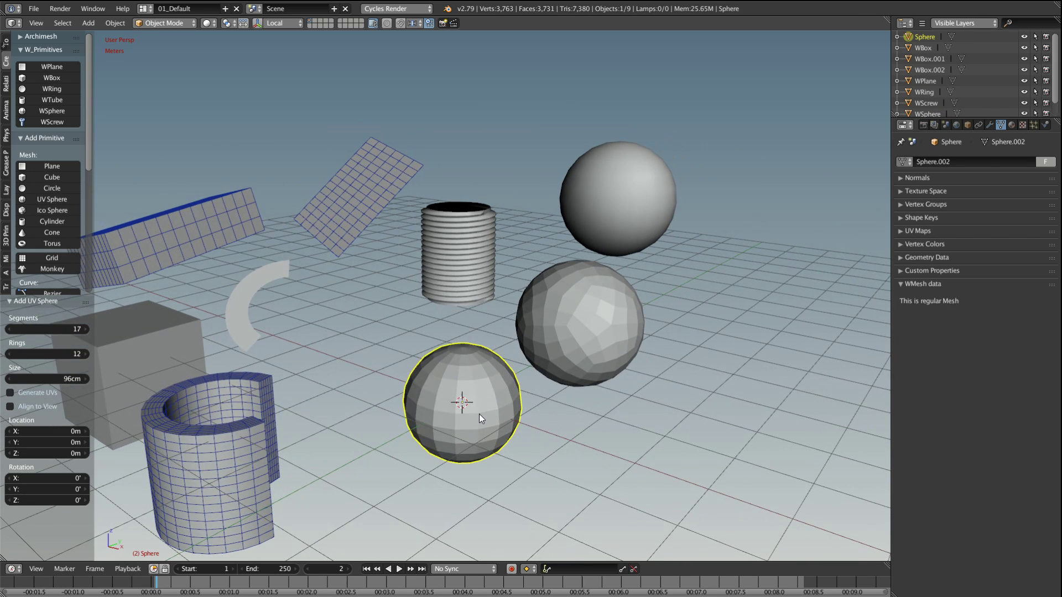
pyautogui.moveTo(479, 414); pyautogui.dragTo(496, 439, button='right')
# Step: Replace the UV Sphere's mesh data with the existing WScrew mesh so both objects share it
pyautogui.click(903, 161)
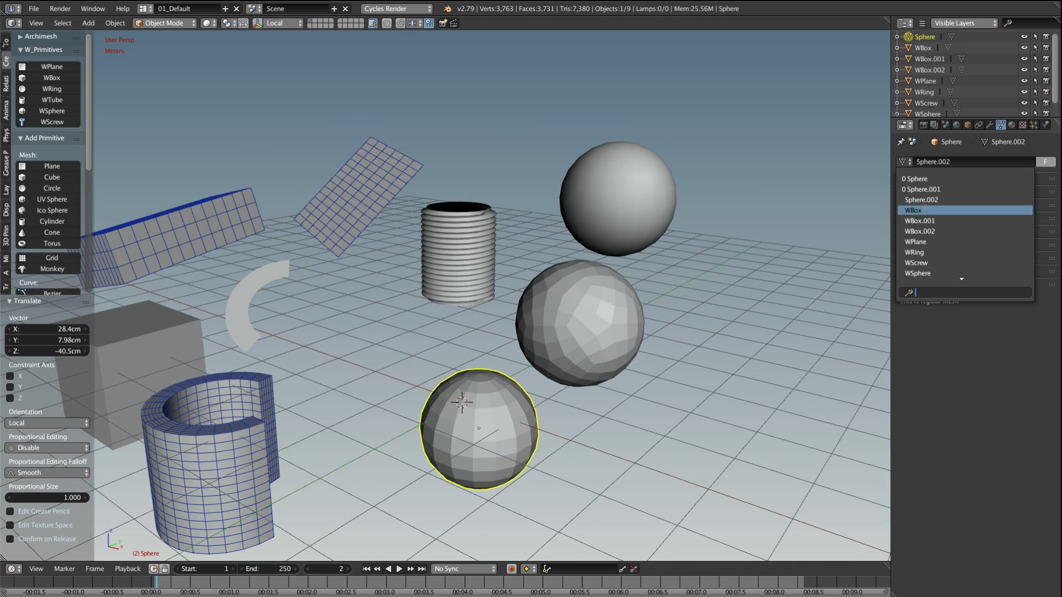
pyautogui.click(915, 263)
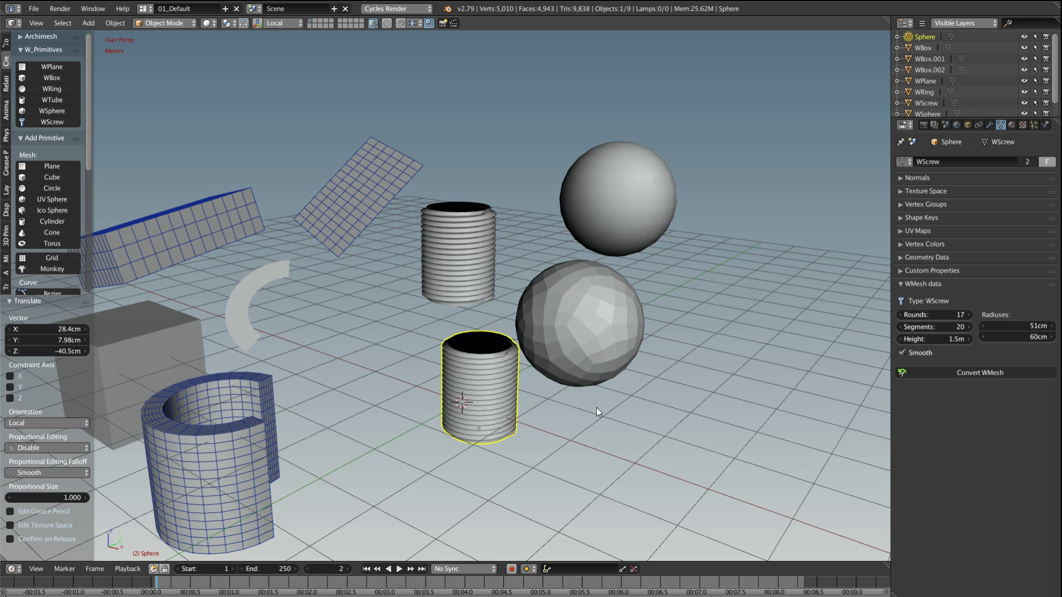
pyautogui.moveTo(596, 407); pyautogui.dragTo(470, 406, button='middle')
pyautogui.scroll(2, 463, 297)
pyautogui.scroll(2, 463, 301)
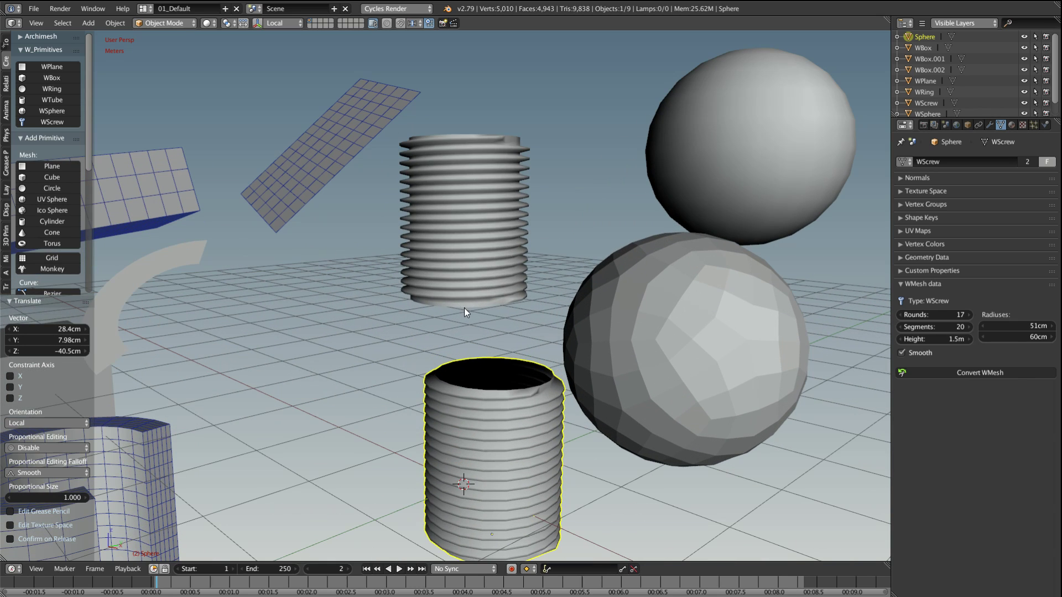
# Step: Set the WScrew mesh shared by both screw objects to 7 rounds
pyautogui.rightClick(474, 293)
pyautogui.rightClick(529, 393)
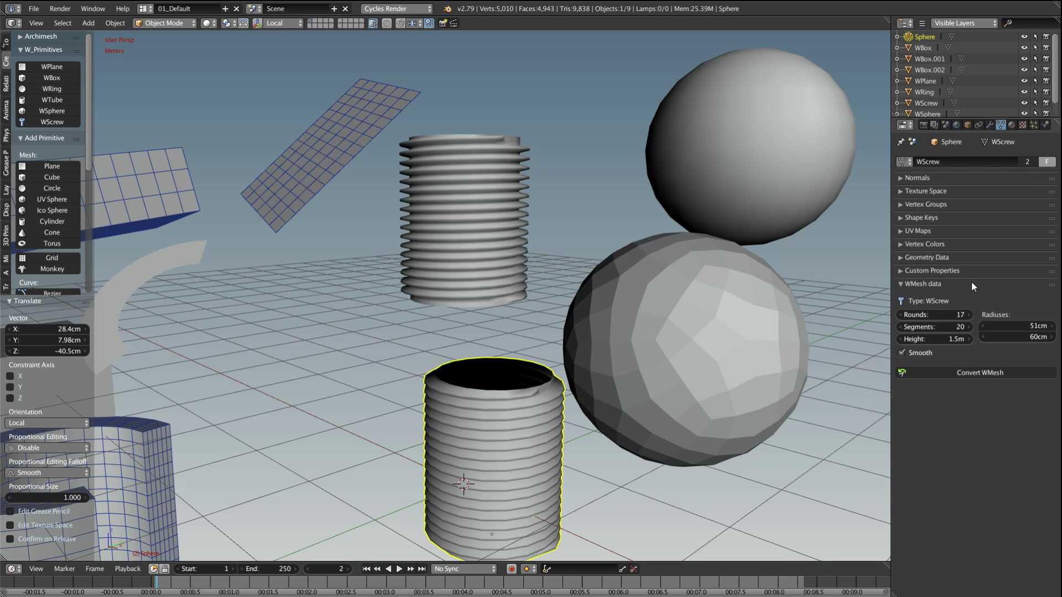
pyautogui.moveTo(954, 314); pyautogui.dragTo(932, 314)
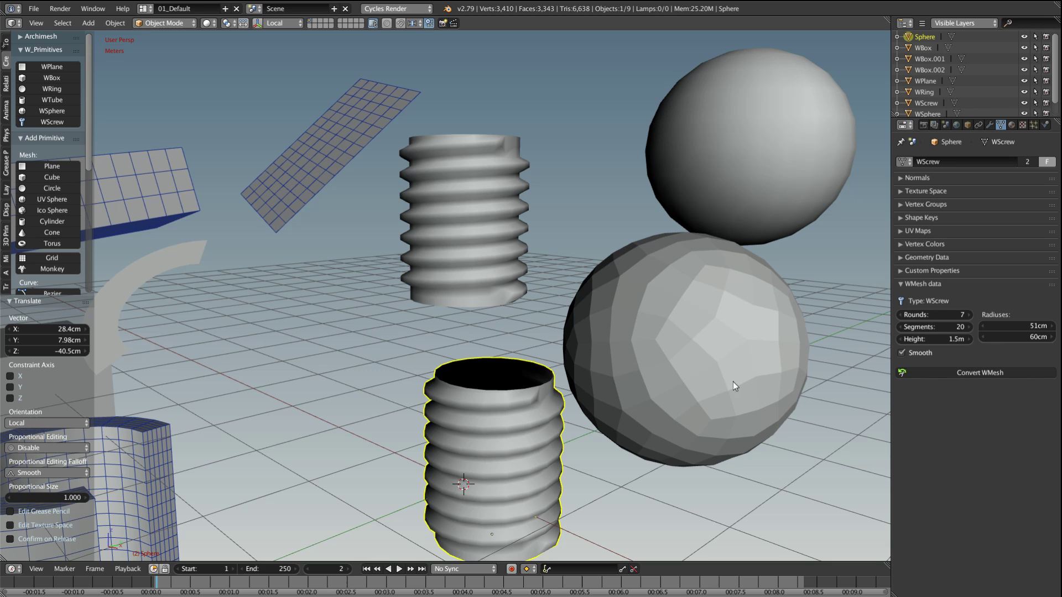
# Step: Duplicate the lower screw and offset the copy -85.8 cm in X, -1.24 m in Y and 52 cm in Z
pyautogui.moveTo(732, 381); pyautogui.dragTo(578, 396, button='middle')
pyautogui.scroll(-3, 578, 397)
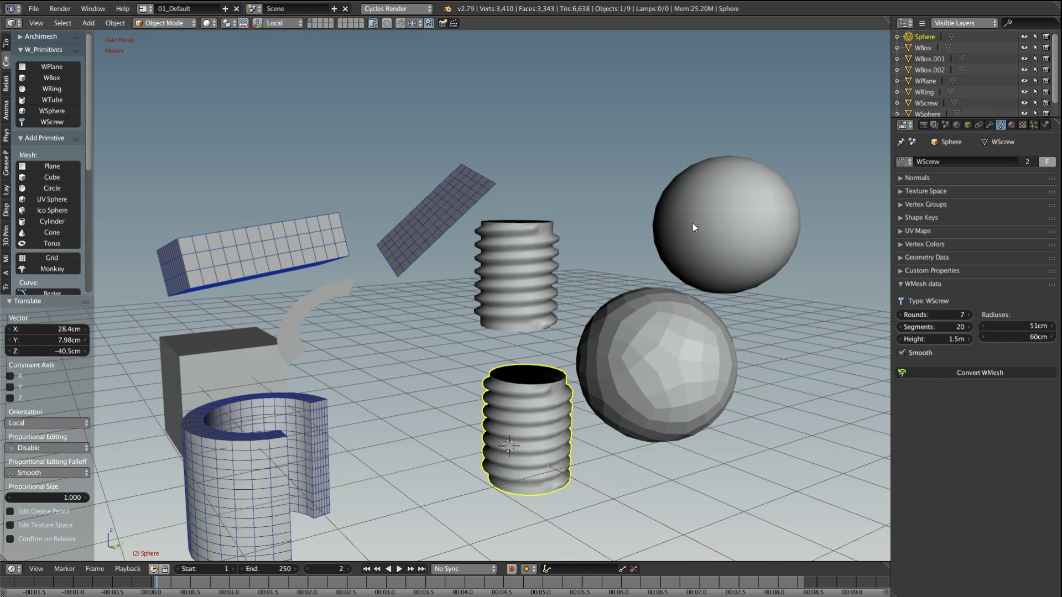
pyautogui.hotkey('shift', 'd')
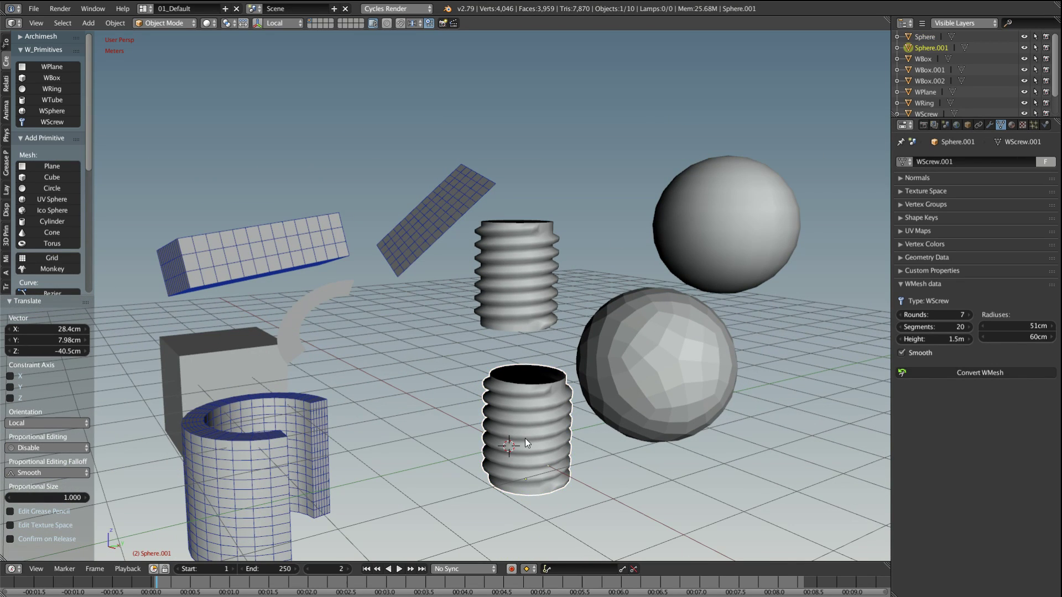
pyautogui.click(416, 400)
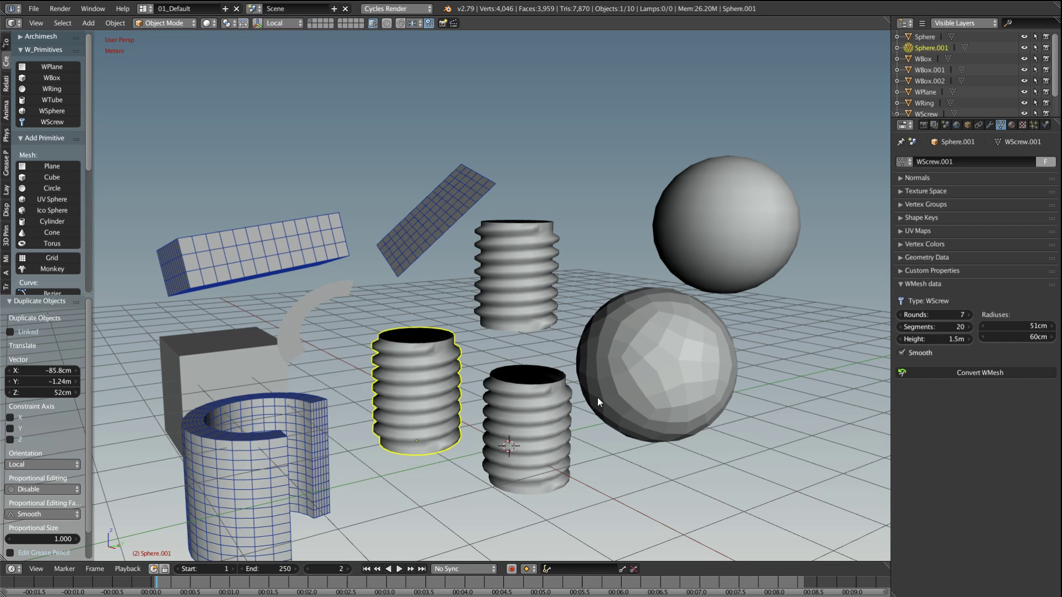
# Step: Set the duplicated screw to 10 rounds and a height of 2.6 m
pyautogui.rightClick(524, 406)
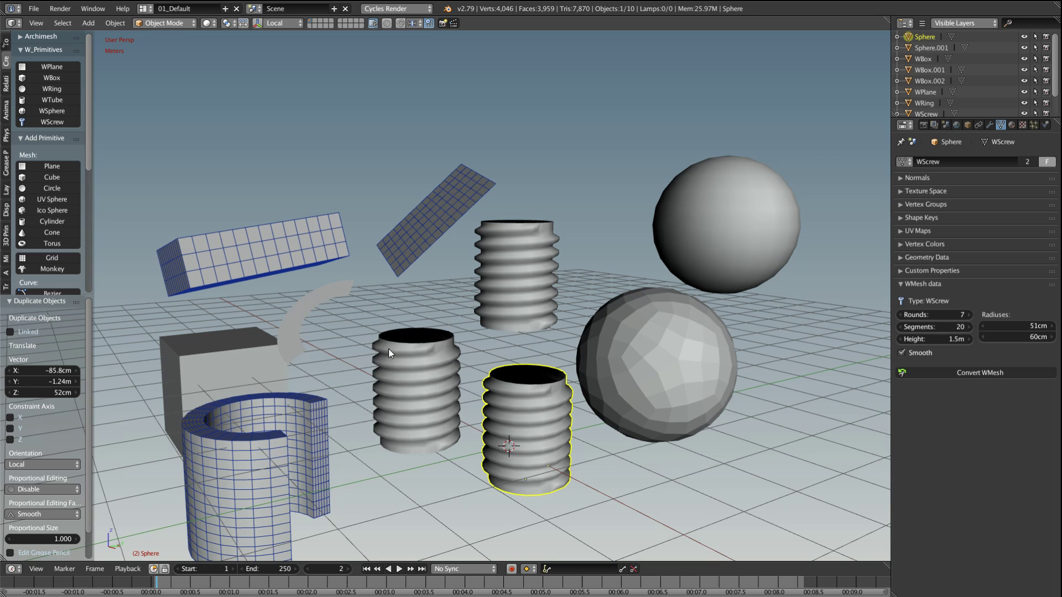
pyautogui.rightClick(407, 368)
pyautogui.moveTo(959, 319); pyautogui.dragTo(982, 339)
# Step: Move the duplicated screw -45.1 cm in X, -31.3 cm in Y and 1.45 m in Z, and trackball-rotate it 132° and 20.1°
pyautogui.press('g')
pyautogui.click(358, 215)
pyautogui.press('r')
pyautogui.press('r')
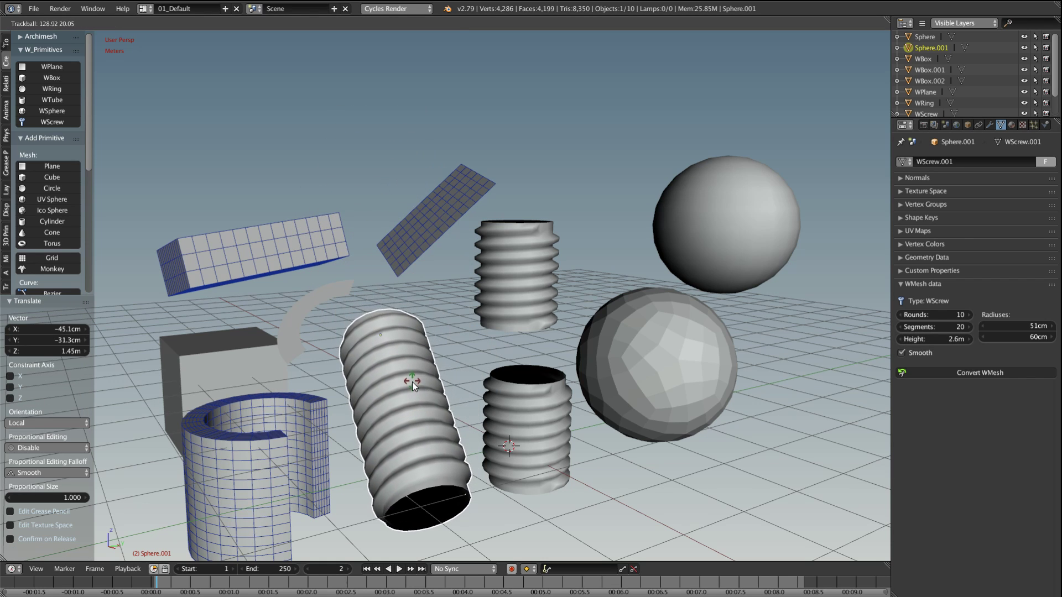
pyautogui.click(412, 383)
pyautogui.moveTo(581, 355); pyautogui.dragTo(559, 354, button='middle')
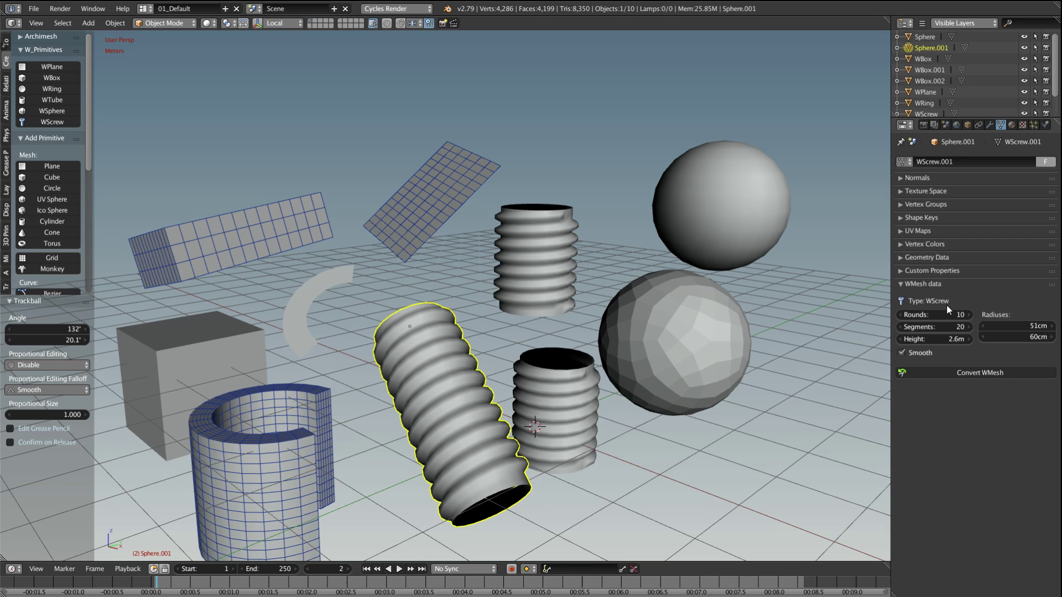
# Step: In Edit Mode, move one face of the faceted WSphere 28.7 cm in X, 17.6 cm in Y and 14.3 cm in Z
pyautogui.rightClick(683, 334)
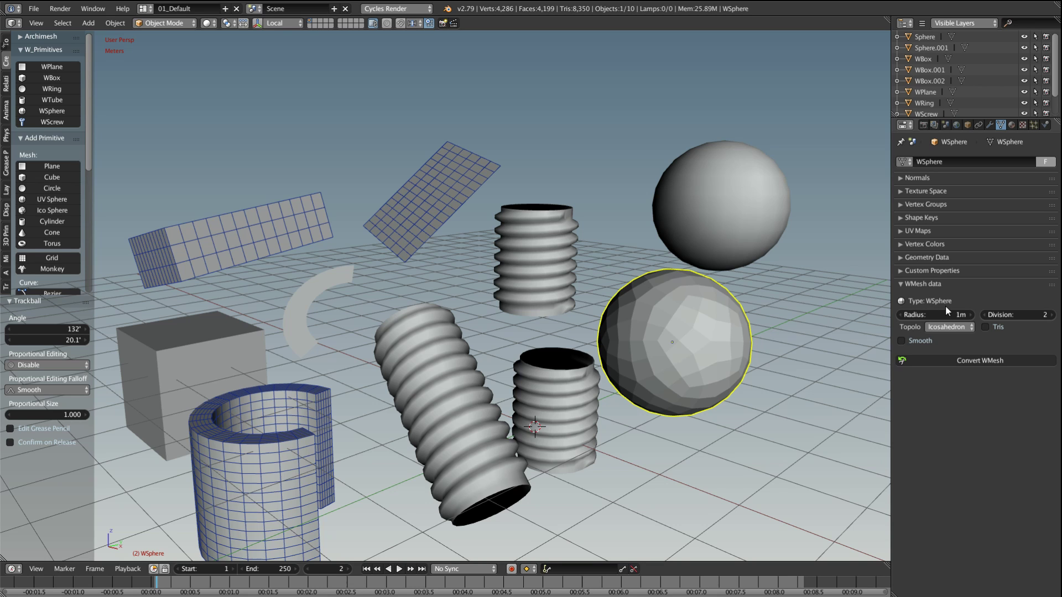
pyautogui.scroll(5, 738, 331)
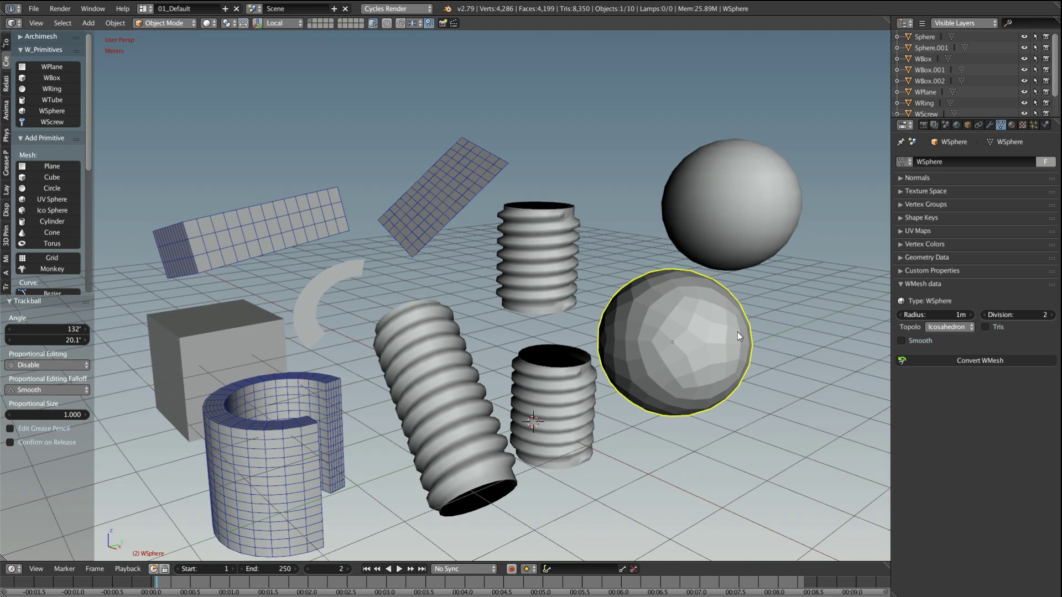
pyautogui.press('Tab')
pyautogui.click(742, 334)
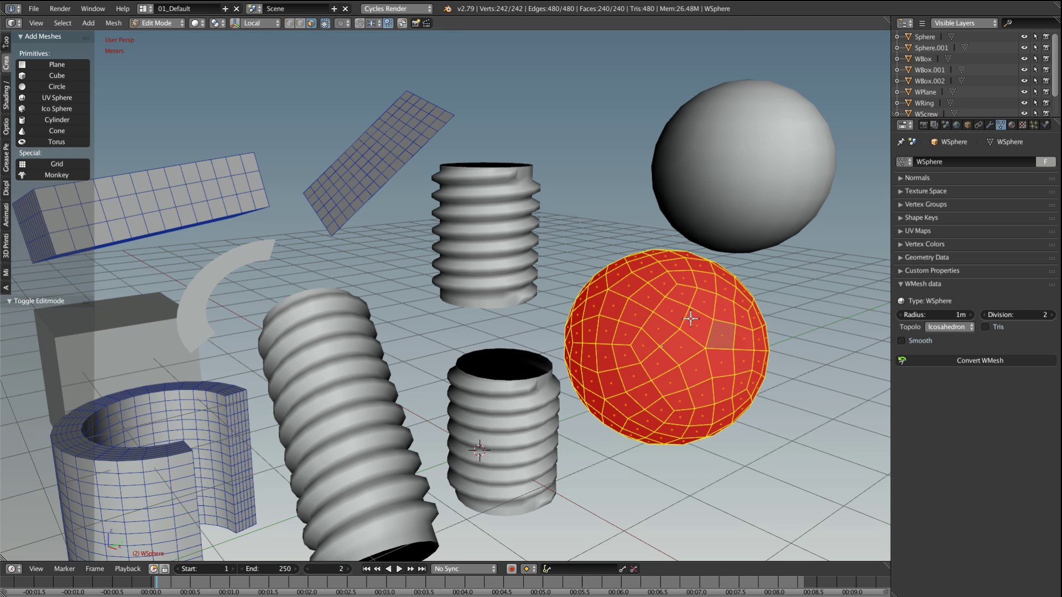
pyautogui.rightClick(697, 321)
pyautogui.moveTo(697, 321); pyautogui.dragTo(734, 339, button='middle')
pyautogui.press('e')
pyautogui.click(559, 320)
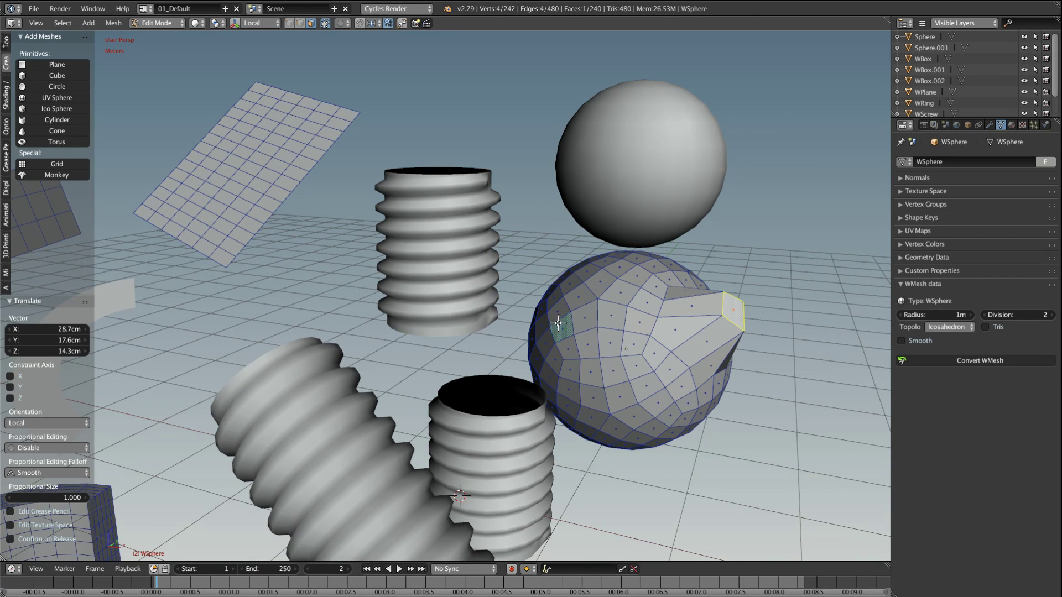
# Step: Move a second sphere face -32.6 cm in X, -2.87 cm in Y and 44.9 cm in Z, and extrude it 92.2 cm along its normal
pyautogui.press('g')
pyautogui.click(532, 254)
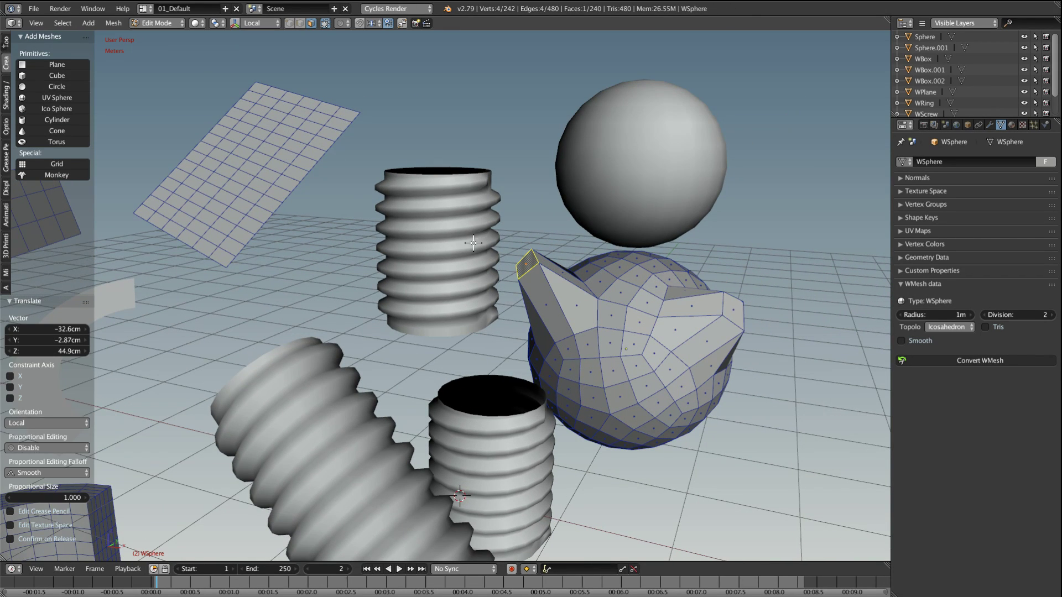
pyautogui.press('e')
pyautogui.click(385, 225)
pyautogui.press('Tab')
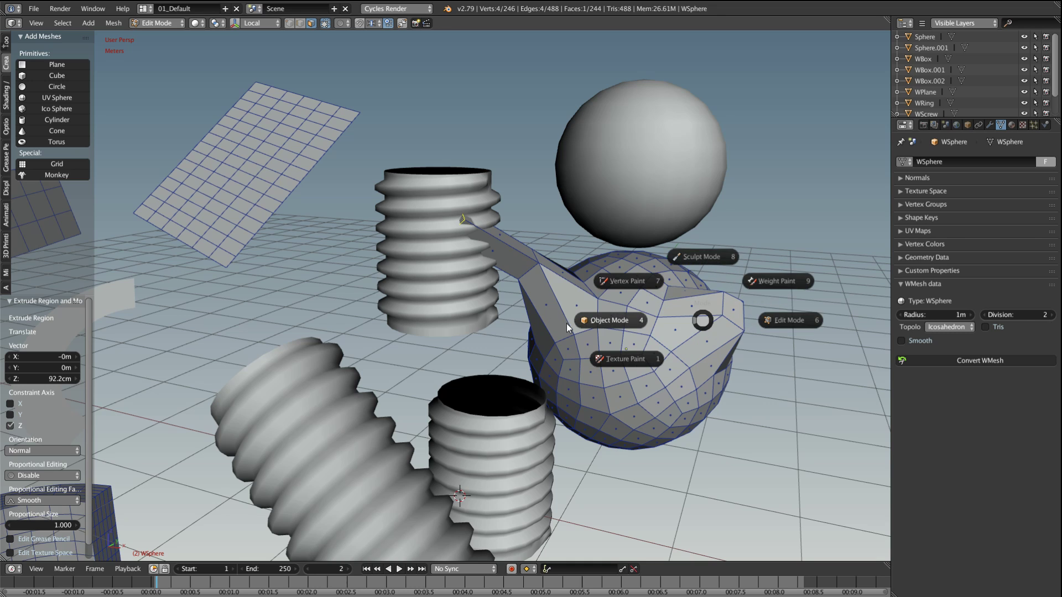
pyautogui.click(606, 321)
pyautogui.moveTo(772, 354); pyautogui.dragTo(770, 350, button='middle')
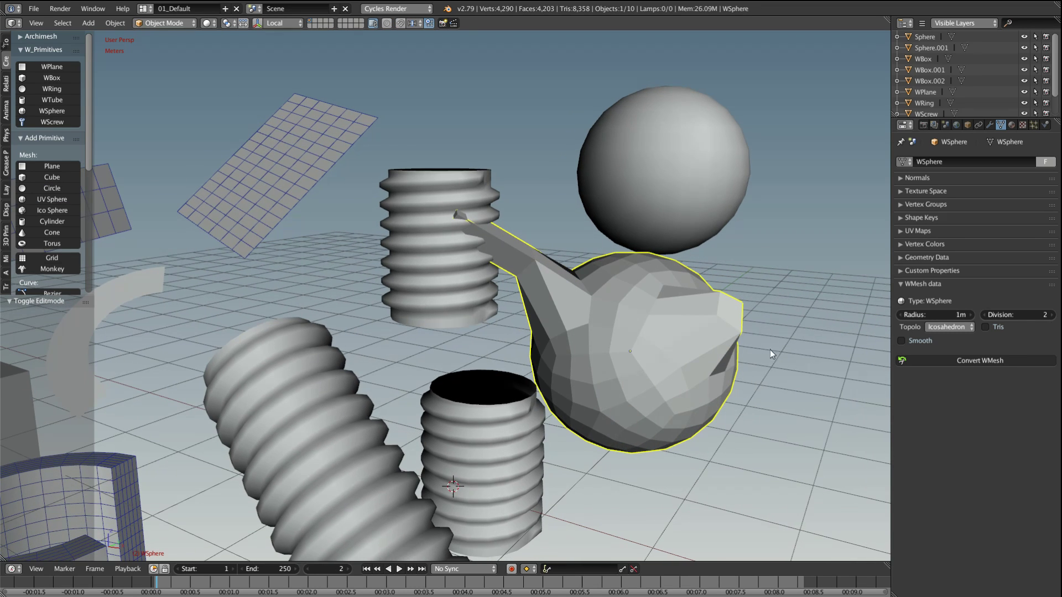
# Step: Set the edited WSphere's division to 3 in Object Mode
pyautogui.click(1051, 314)
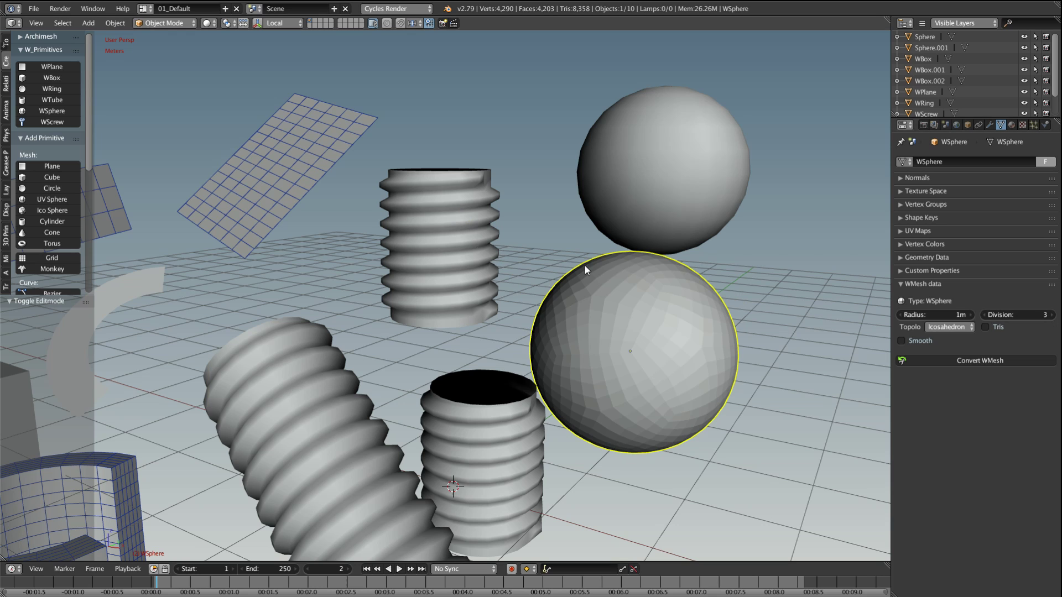
pyautogui.moveTo(616, 410)
pyautogui.mouseDown(button='middle')
pyautogui.moveTo(597, 408)
pyautogui.moveTo(609, 413)
pyautogui.mouseUp(button='middle')
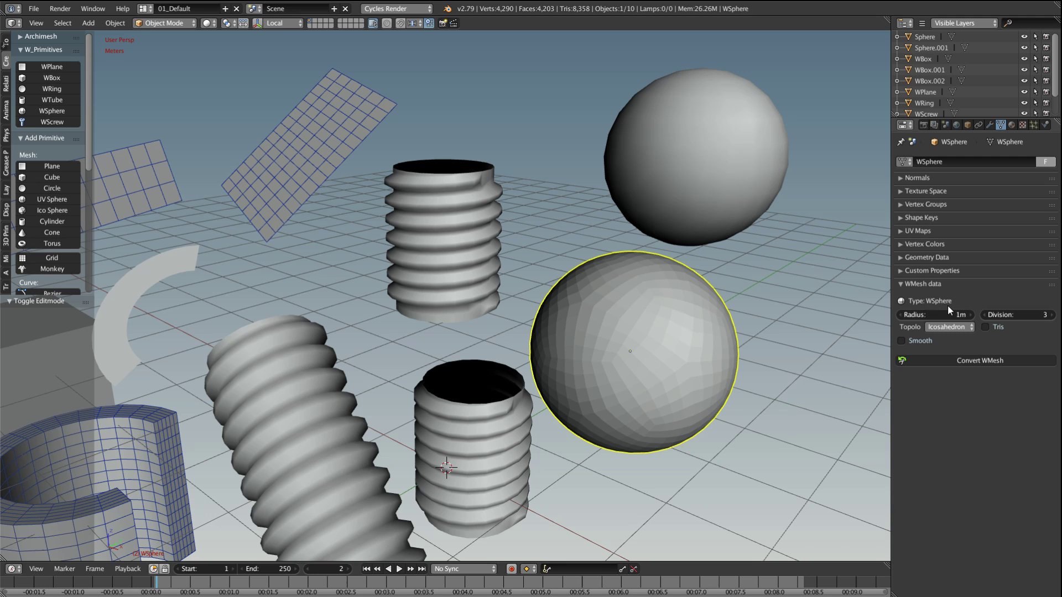
pyautogui.moveTo(626, 350); pyautogui.dragTo(555, 354, button='middle')
# Step: Convert the lower WSphere from a WMesh to a regular mesh
pyautogui.moveTo(679, 400); pyautogui.dragTo(669, 390, button='middle')
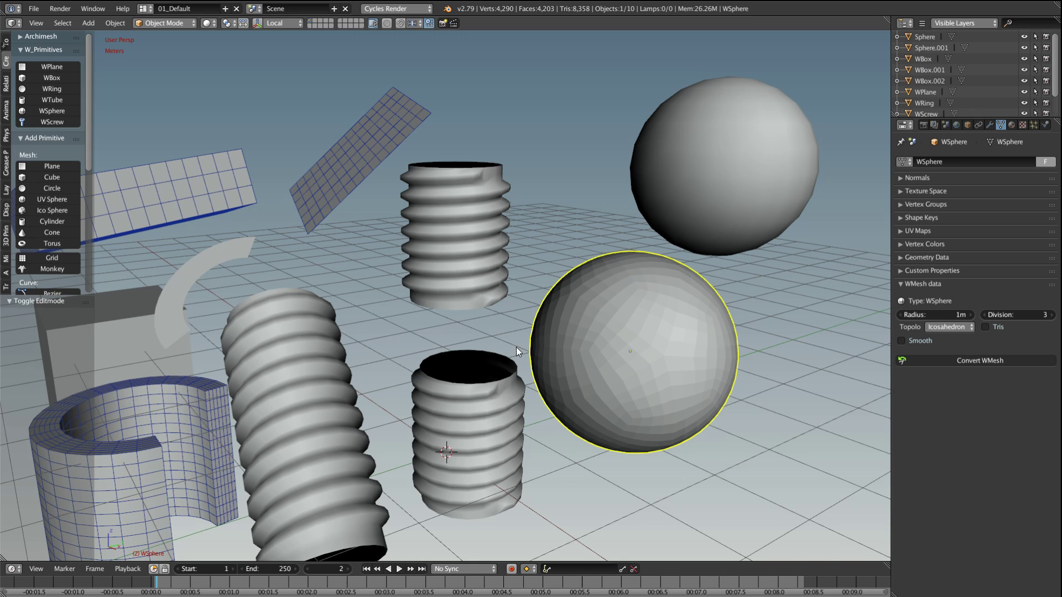
pyautogui.moveTo(523, 350); pyautogui.dragTo(540, 383, button='middle')
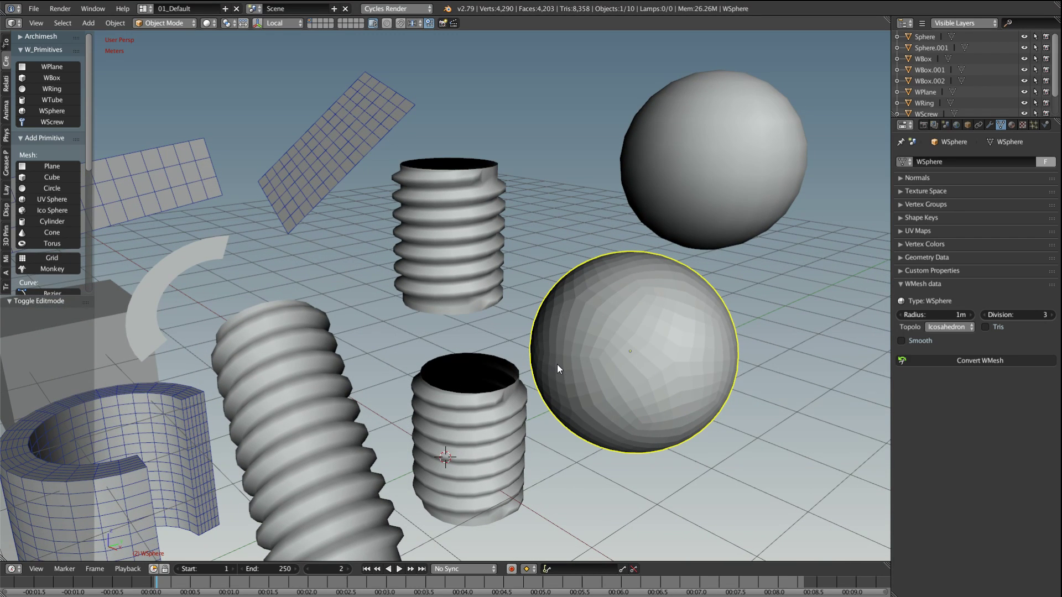
pyautogui.moveTo(568, 373); pyautogui.dragTo(670, 337, button='middle')
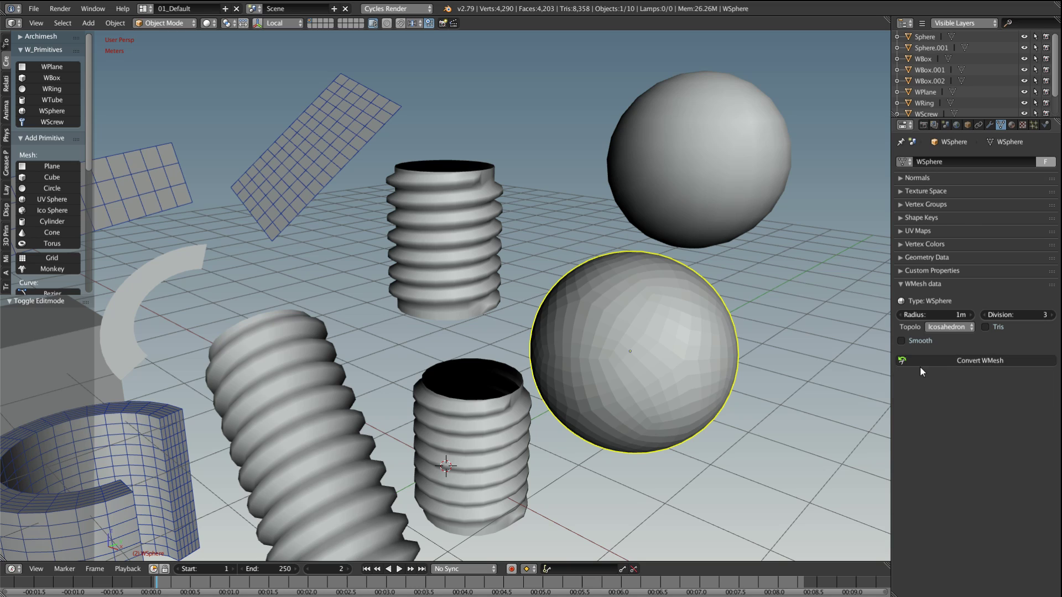
pyautogui.click(970, 361)
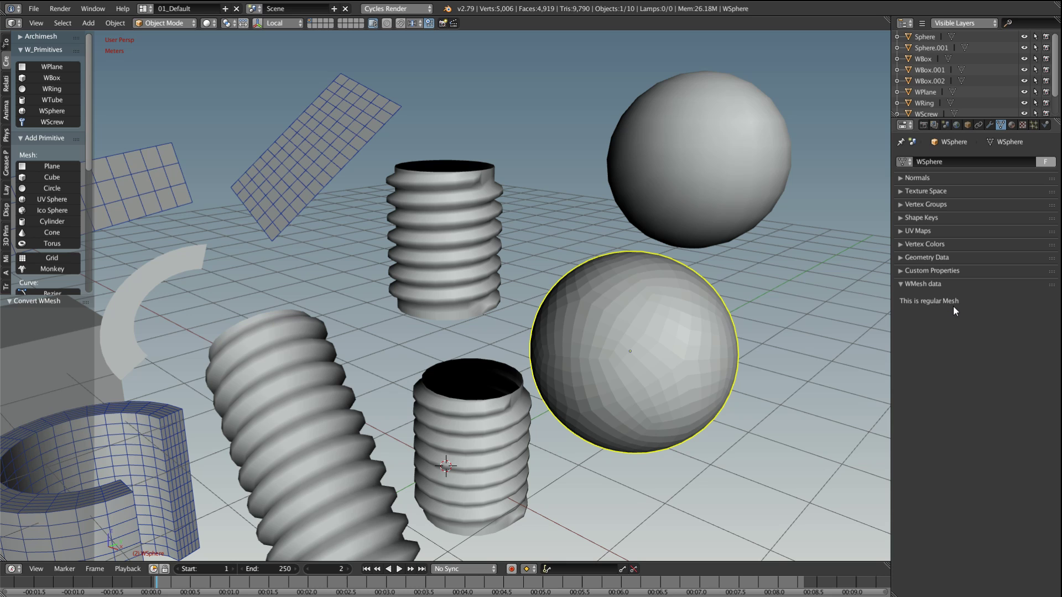
# Step: With smooth proportional editing, move one face of the converted sphere 61.5 cm in X, 41.8 cm in Y and 26.5 cm in Z
pyautogui.moveTo(632, 365); pyautogui.dragTo(632, 336, button='middle')
pyautogui.press('Tab')
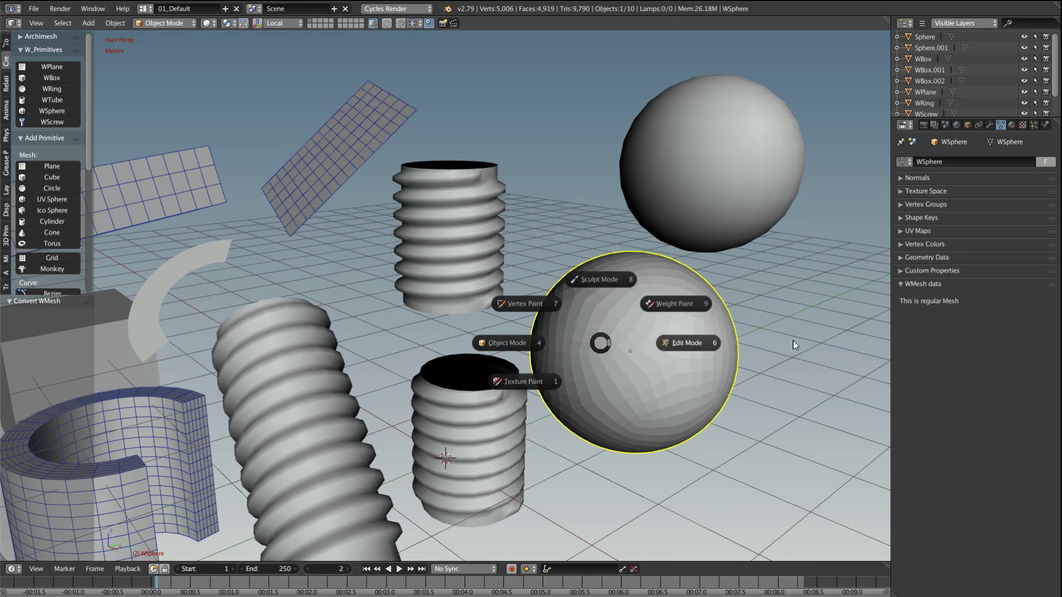
pyautogui.click(680, 346)
pyautogui.rightClick(689, 336)
pyautogui.moveTo(690, 336); pyautogui.dragTo(685, 332, button='middle')
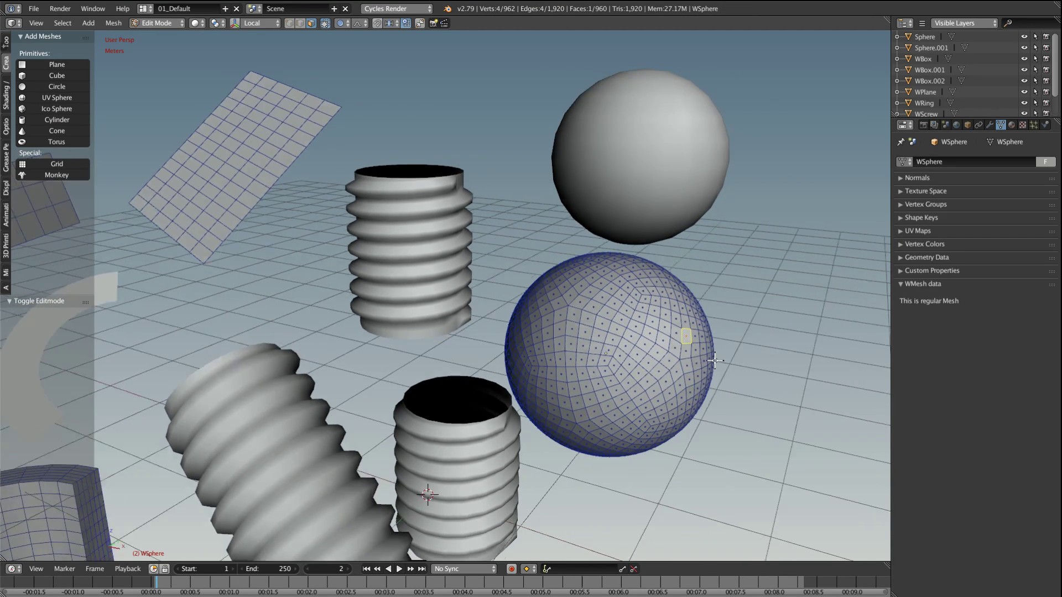
pyautogui.press('g')
pyautogui.click(772, 318)
# Step: Move another face proportionally about -52 cm in X, -11 cm in Y and 46 cm in Z, and return to Object Mode
pyautogui.rightClick(562, 327)
pyautogui.press('Tab')
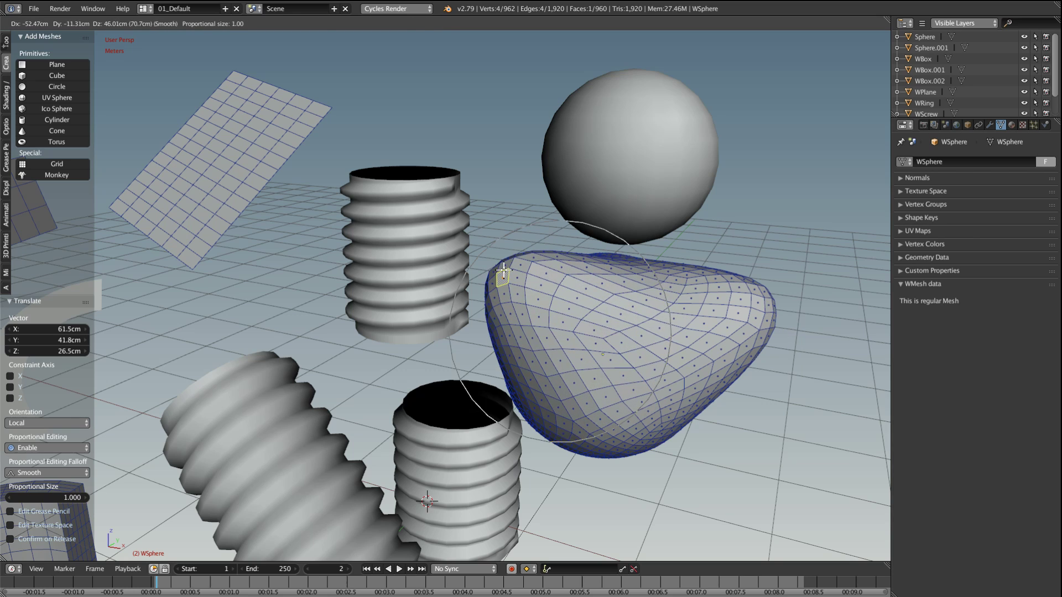
pyautogui.click(509, 331)
pyautogui.moveTo(510, 330); pyautogui.dragTo(583, 364, button='middle')
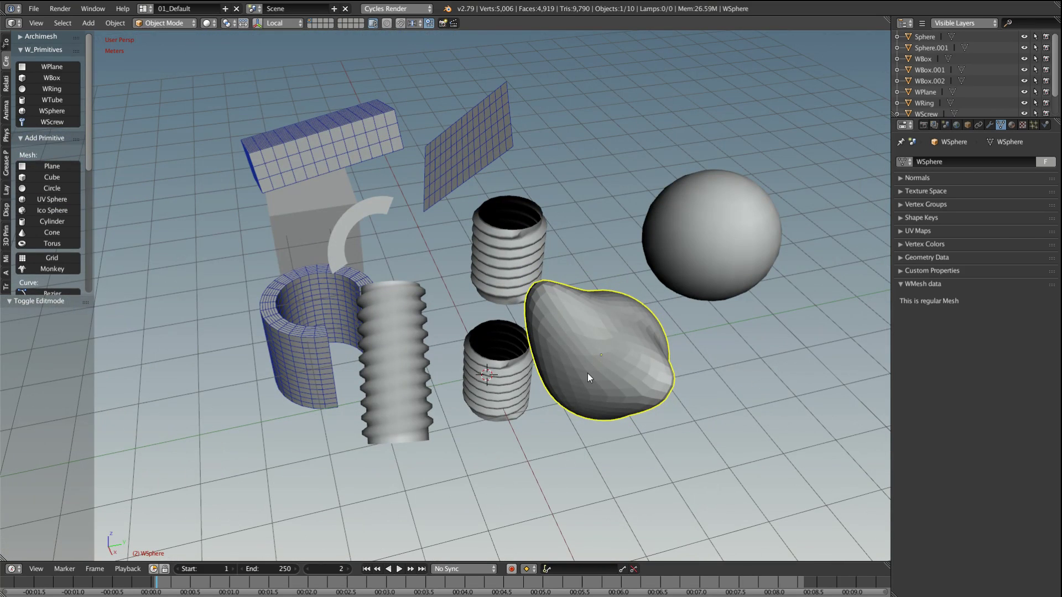
# Step: Move the deformed sphere up beside the smooth WSphere and trackball-rotate it 26.9° and -75.6°
pyautogui.press('g')
pyautogui.click(617, 167)
pyautogui.press('r')
pyautogui.press('r')
pyautogui.click(537, 177)
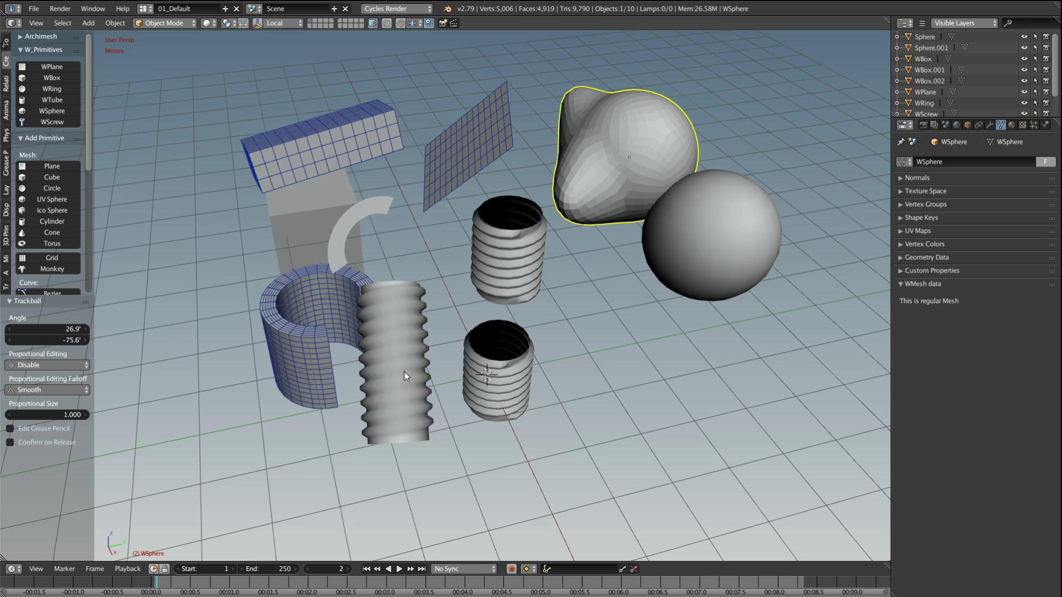
pyautogui.moveTo(503, 358); pyautogui.dragTo(567, 316, button='middle')
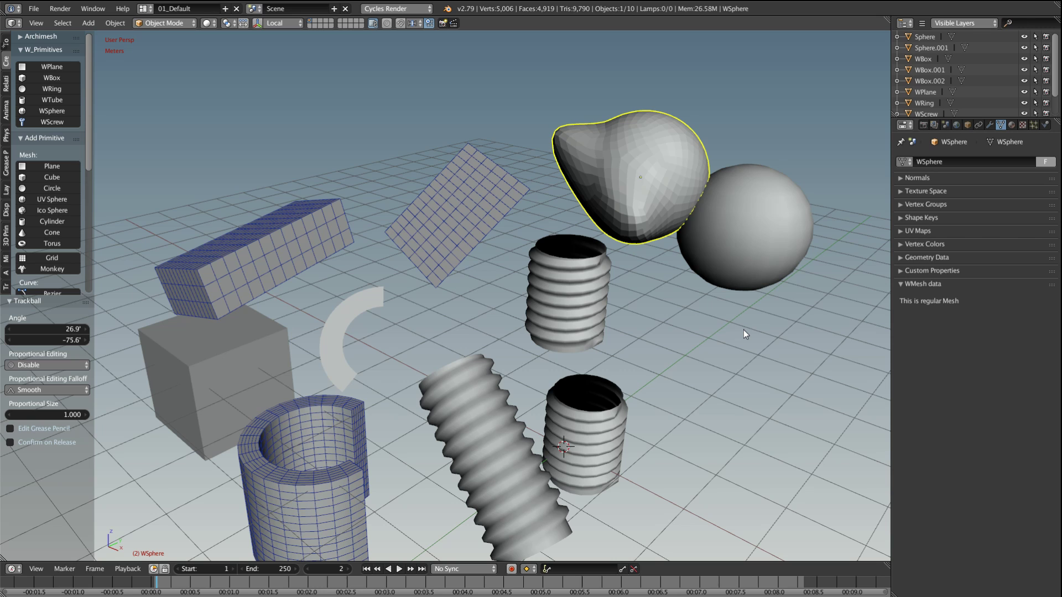
pyautogui.rightClick(586, 450)
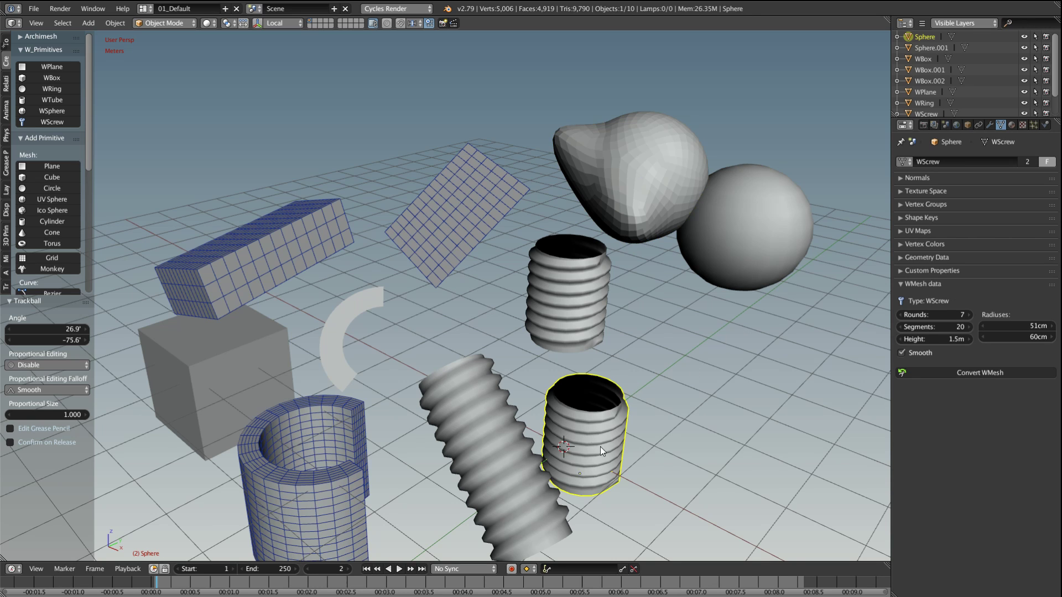
pyautogui.moveTo(600, 447); pyautogui.dragTo(578, 392, button='middle')
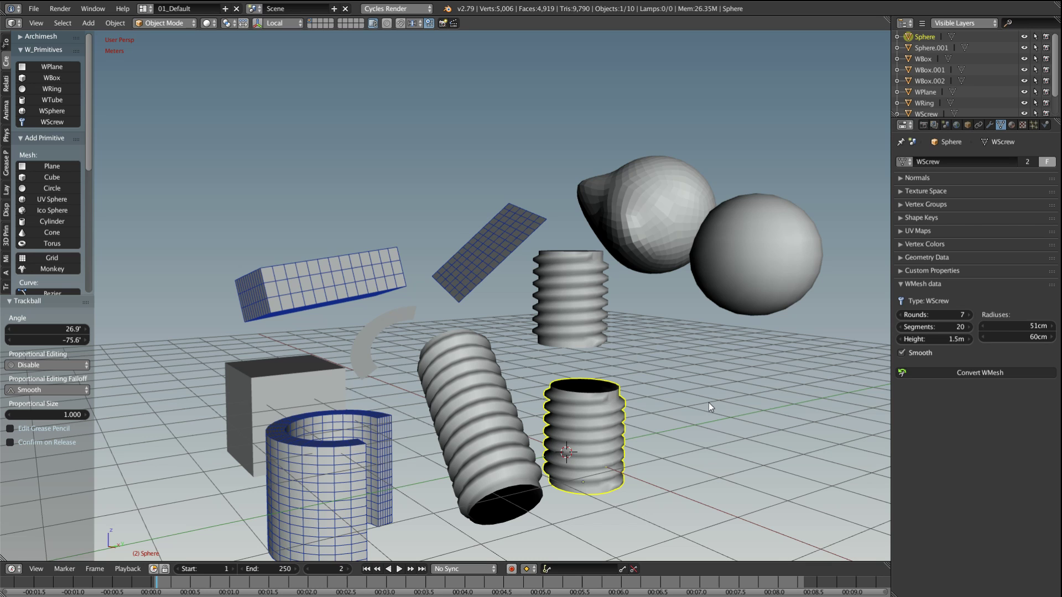
pyautogui.moveTo(625, 403); pyautogui.dragTo(688, 390, button='middle')
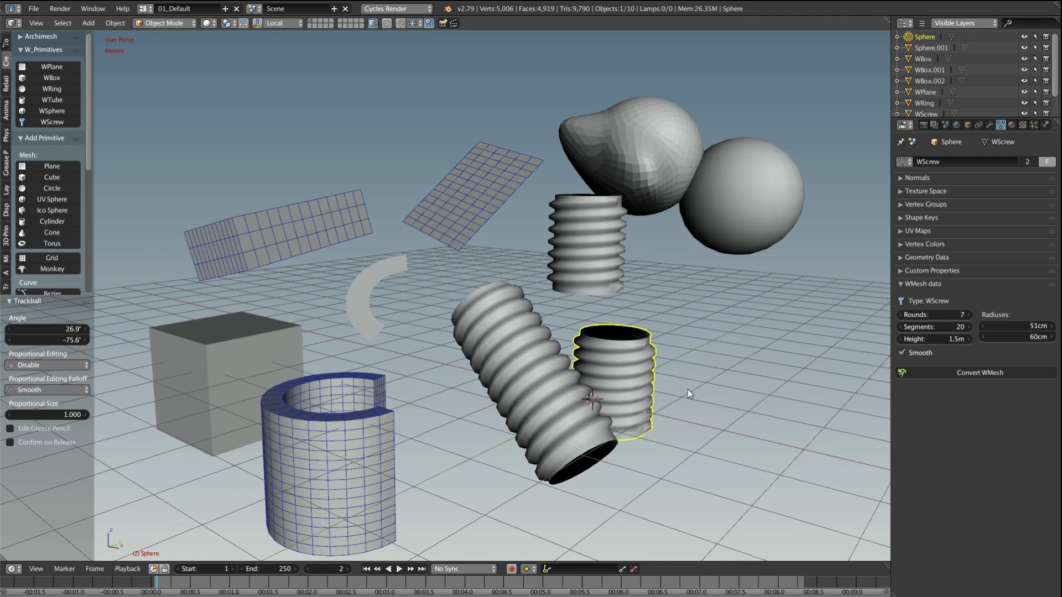